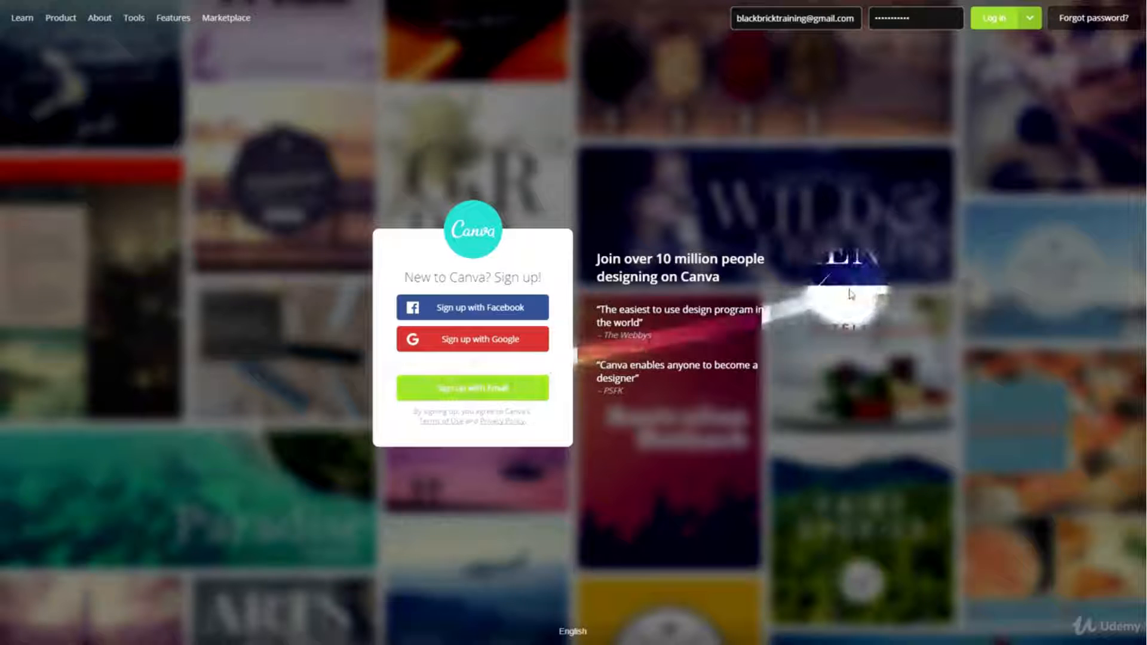
# - Log in to Canva with the account credentials already filled in
pyautogui.click(992, 20)
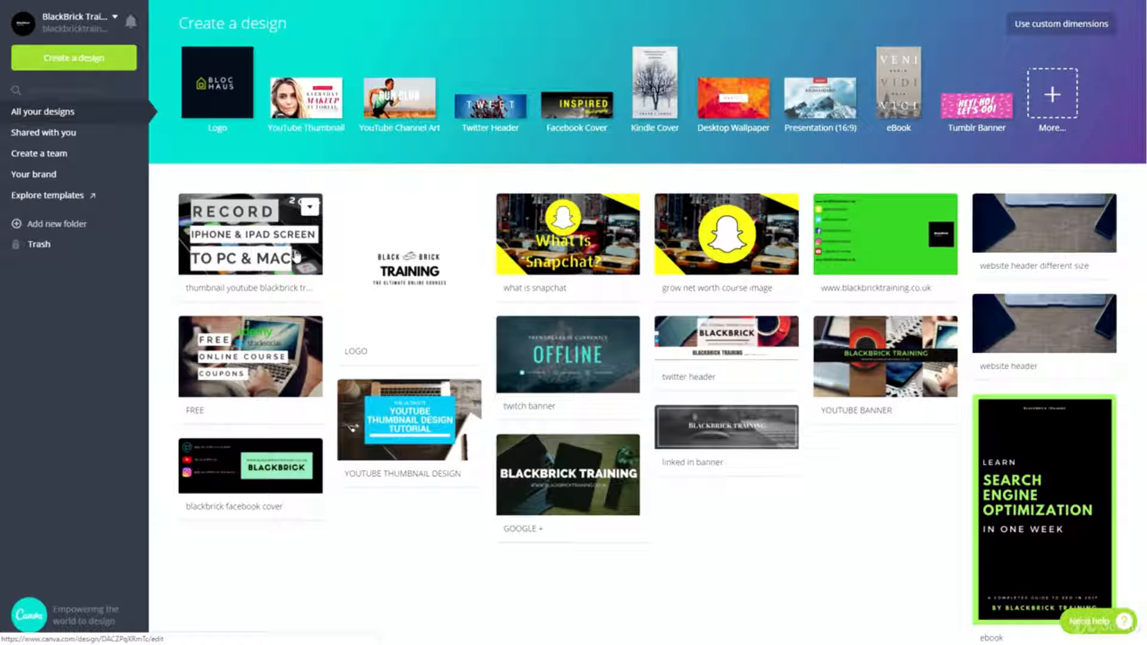
# - Examine the account options and the copy and trash options of the first saved YouTube thumbnail design
pyautogui.click(114, 18)
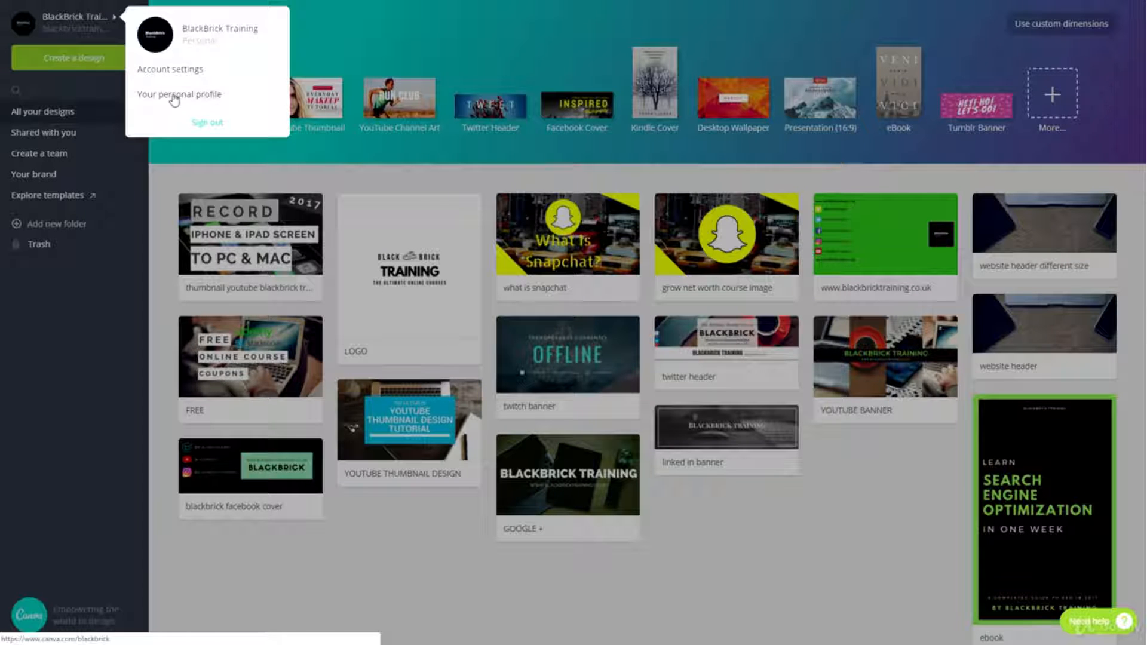
pyautogui.click(321, 48)
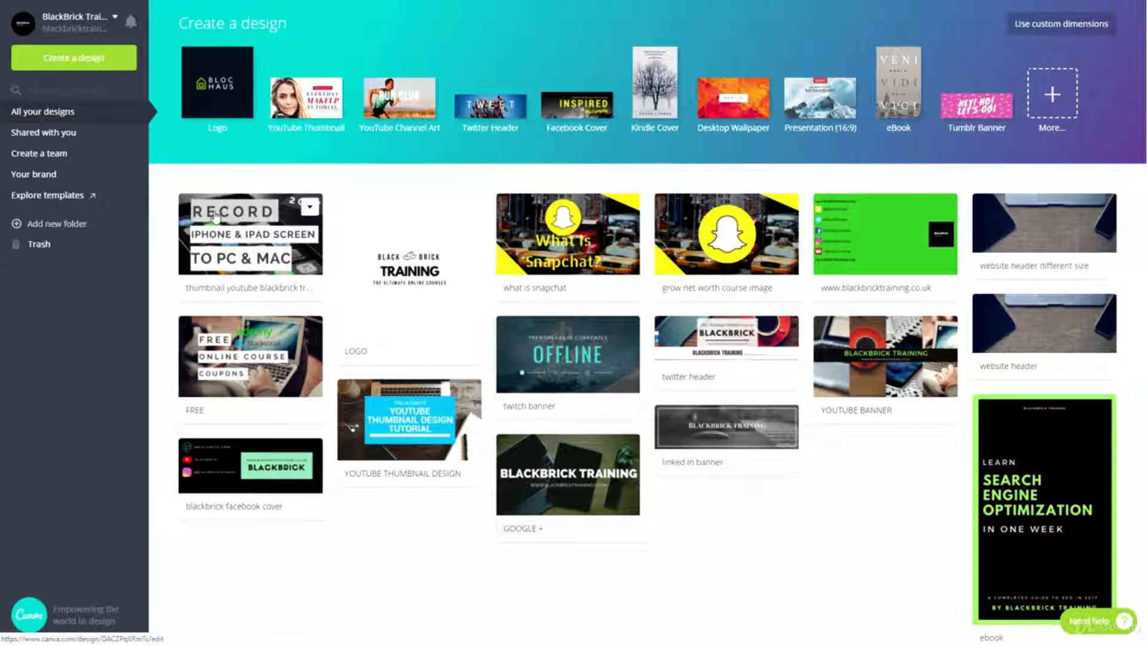
pyautogui.click(309, 209)
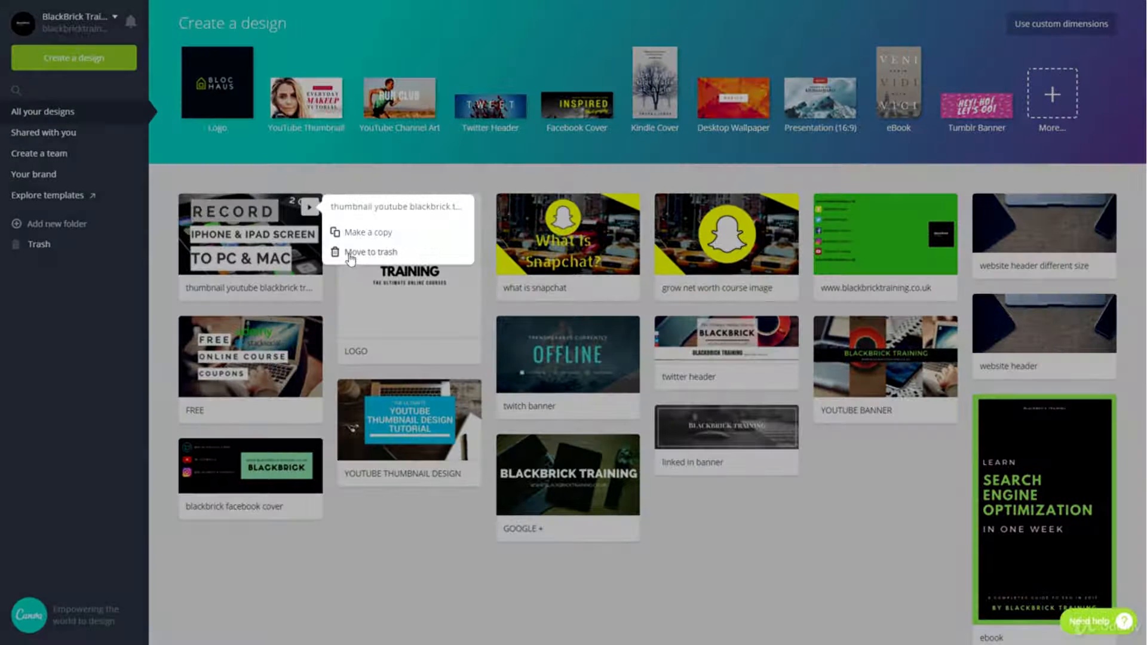
pyautogui.click(830, 555)
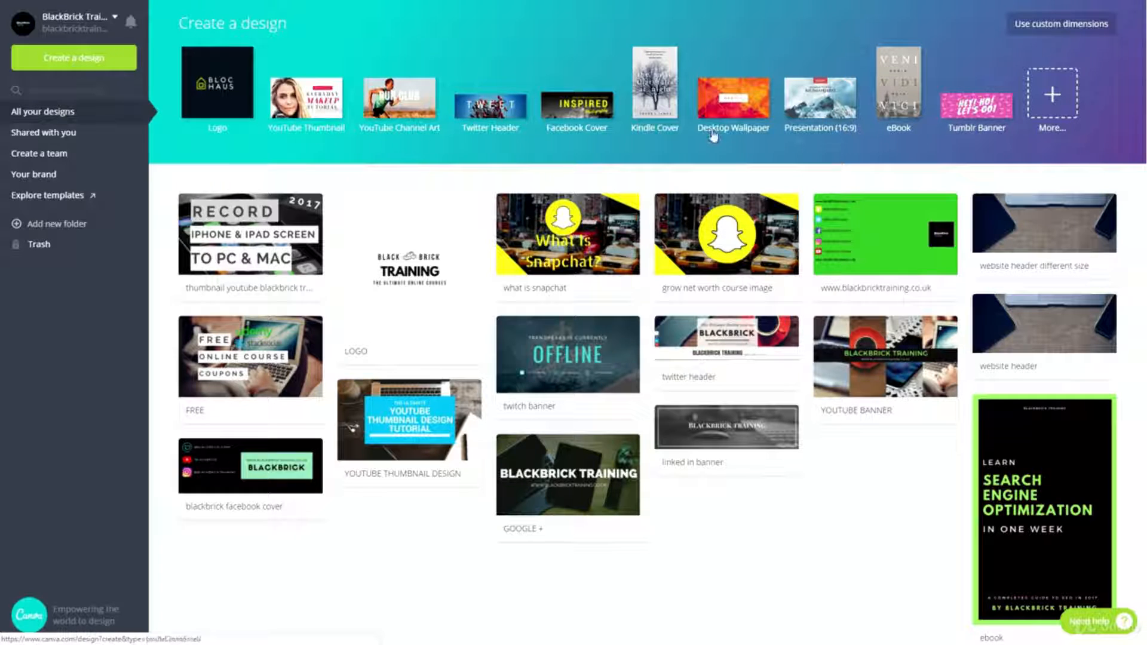
# - Browse the full range of design types and create a new YouTube Thumbnail from the Social Media & Email Headers category
pyautogui.click(1047, 94)
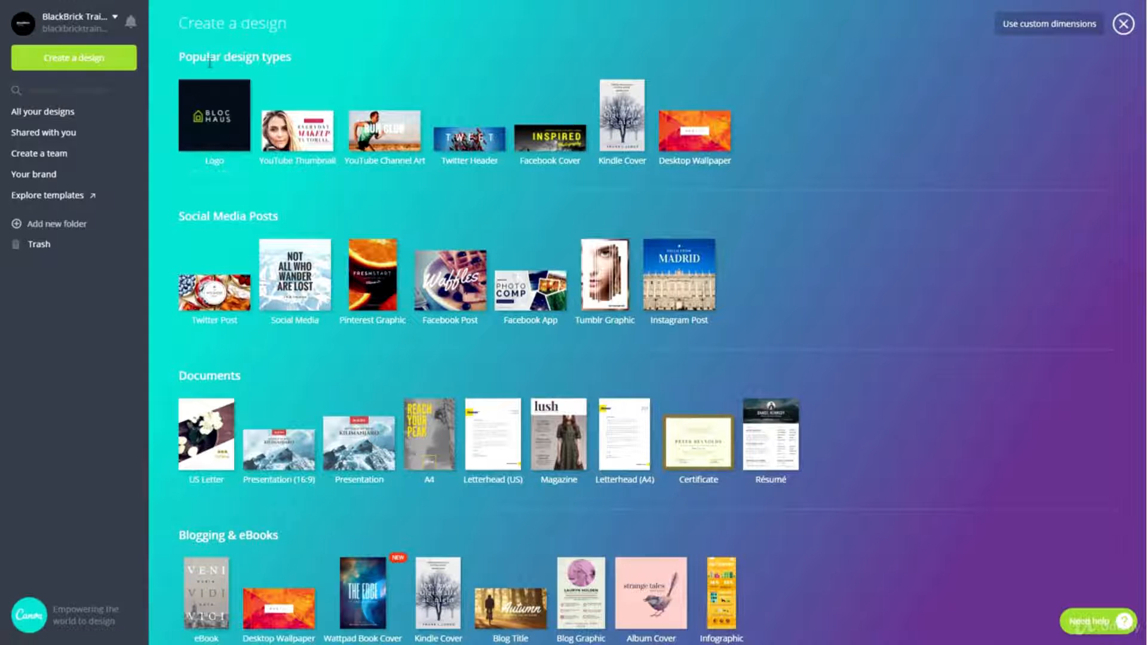
pyautogui.scroll(-3, 241, 136)
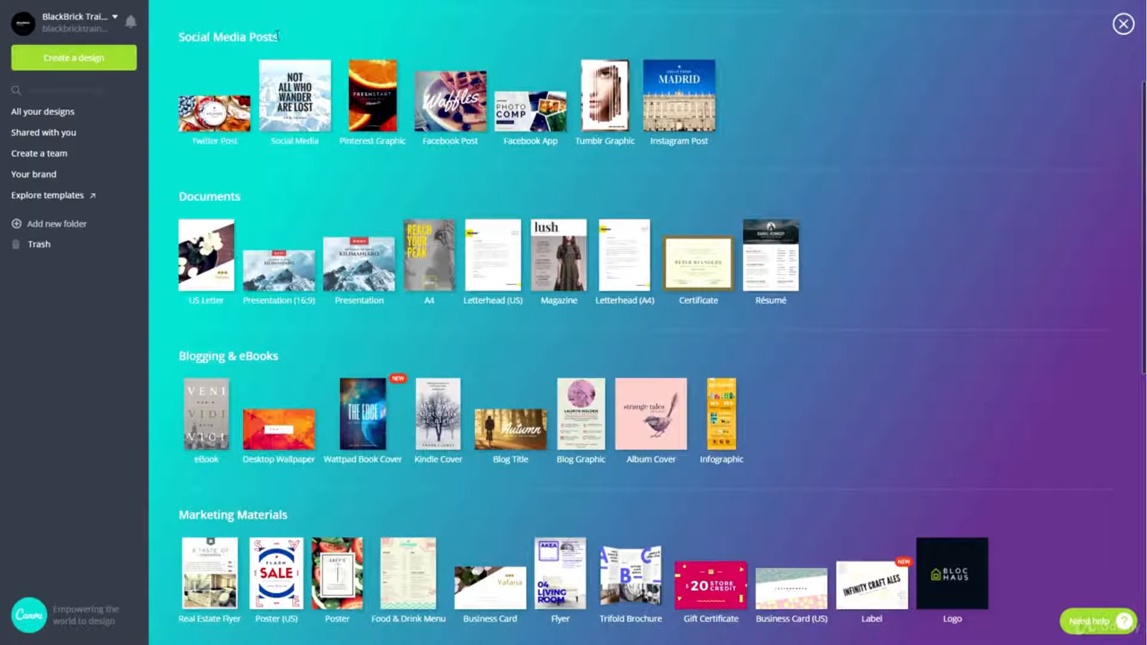
pyautogui.scroll(-1, 225, 156)
pyautogui.scroll(-1, 222, 156)
pyautogui.scroll(-2, 209, 161)
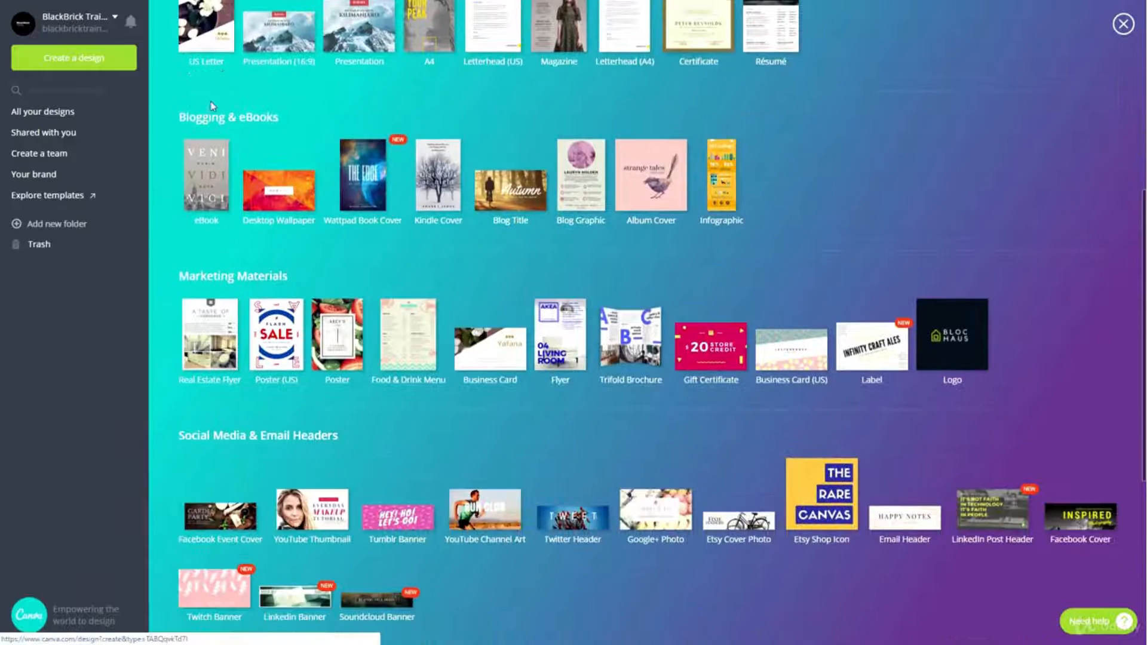
pyautogui.scroll(-3, 237, 151)
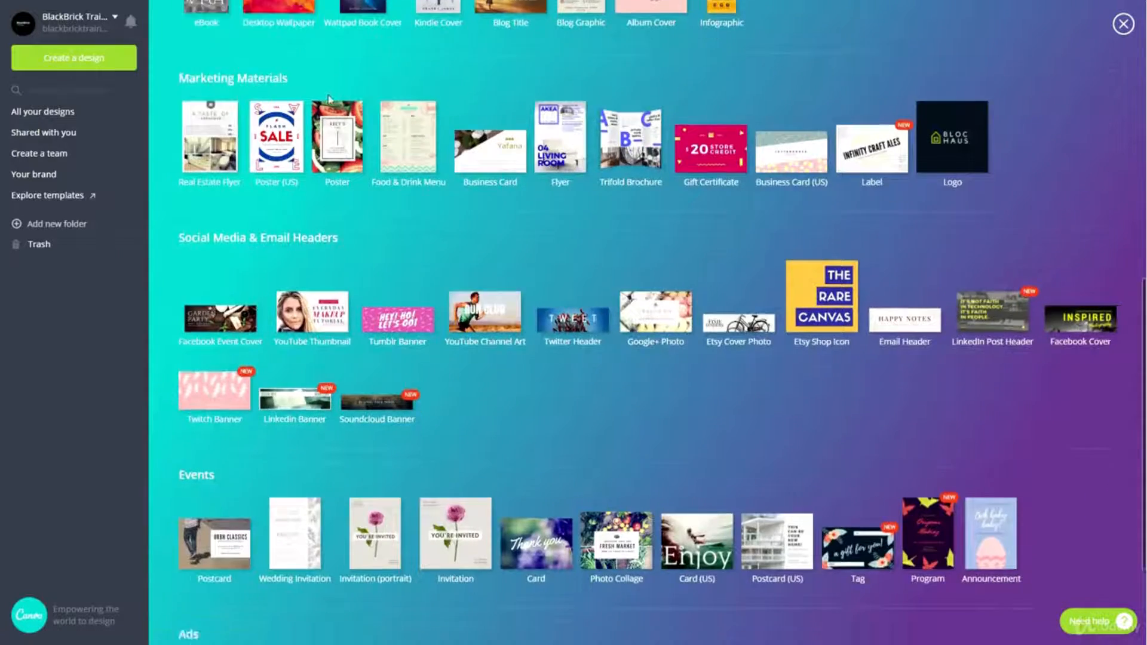
pyautogui.scroll(-3, 320, 97)
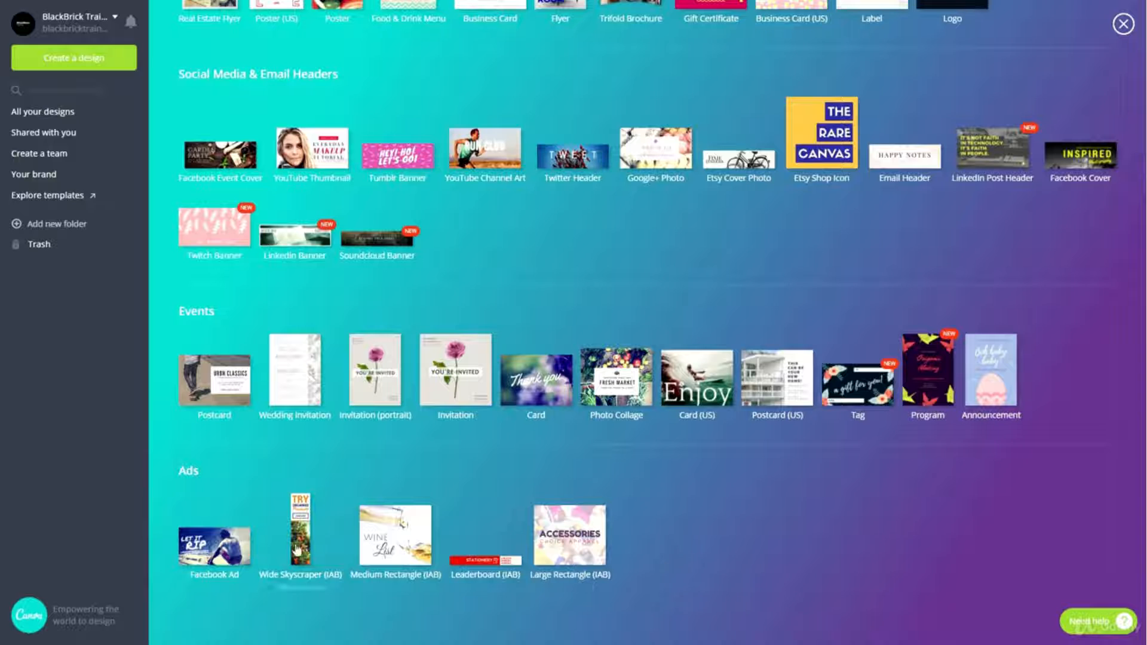
pyautogui.scroll(4, 491, 472)
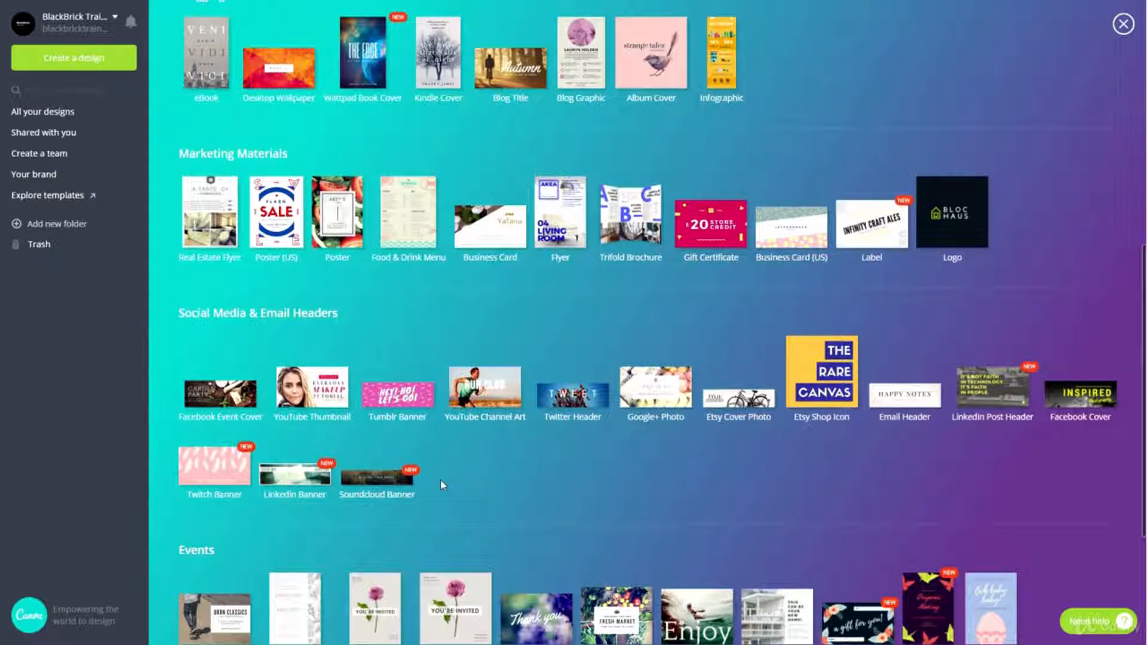
pyautogui.click(330, 397)
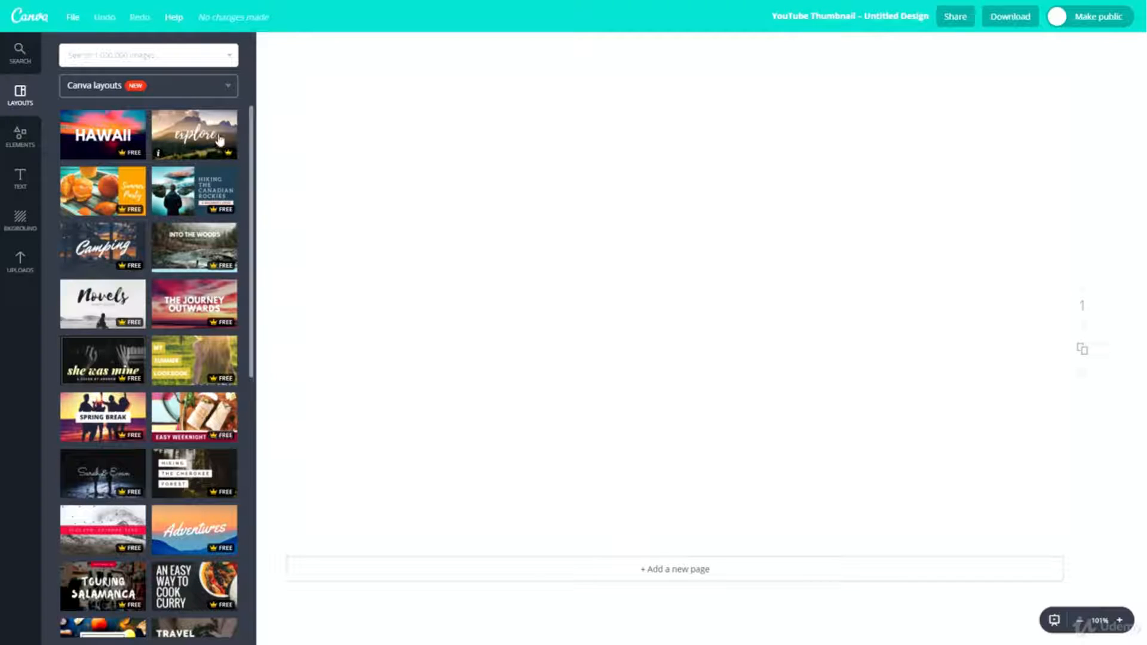
# - Apply the "explore" mountain layout to the blank page and undo it
pyautogui.click(185, 141)
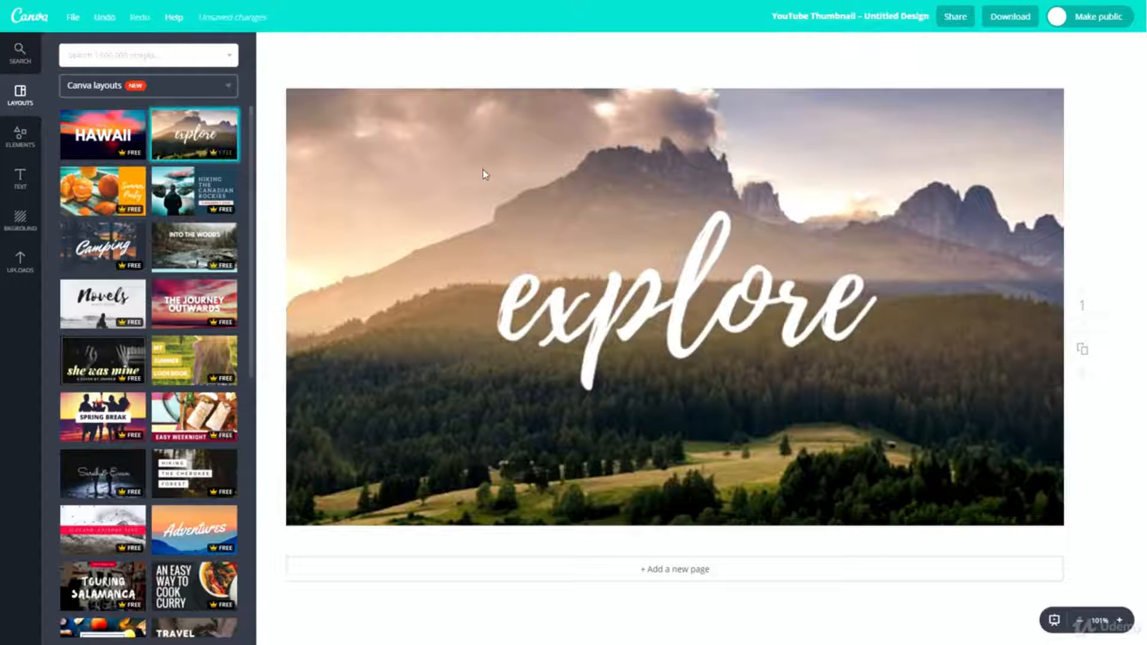
pyautogui.click(613, 328)
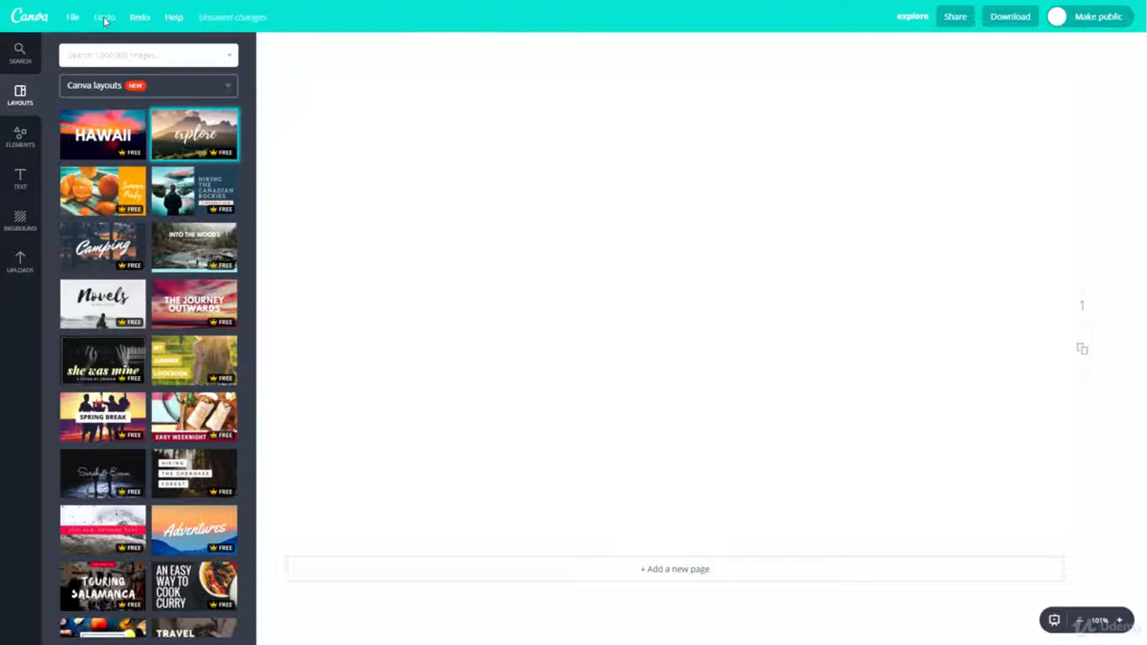
# - Examine the file options for the YouTube Thumbnail design, such as changing dimensions, saving and copying
pyautogui.click(72, 18)
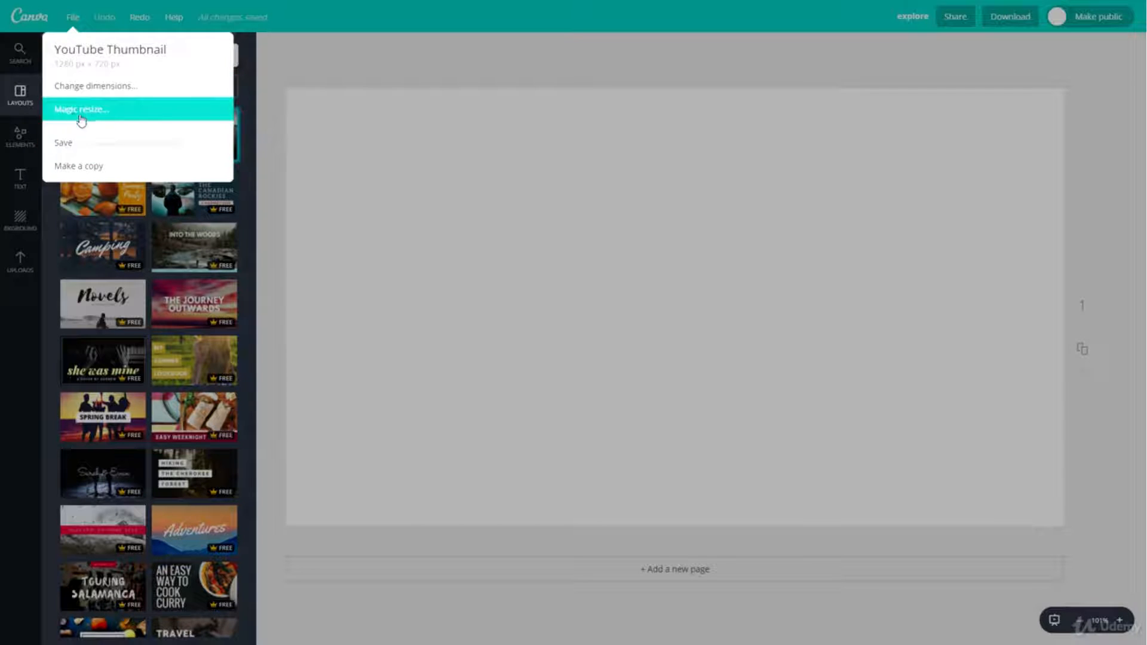
pyautogui.click(69, 14)
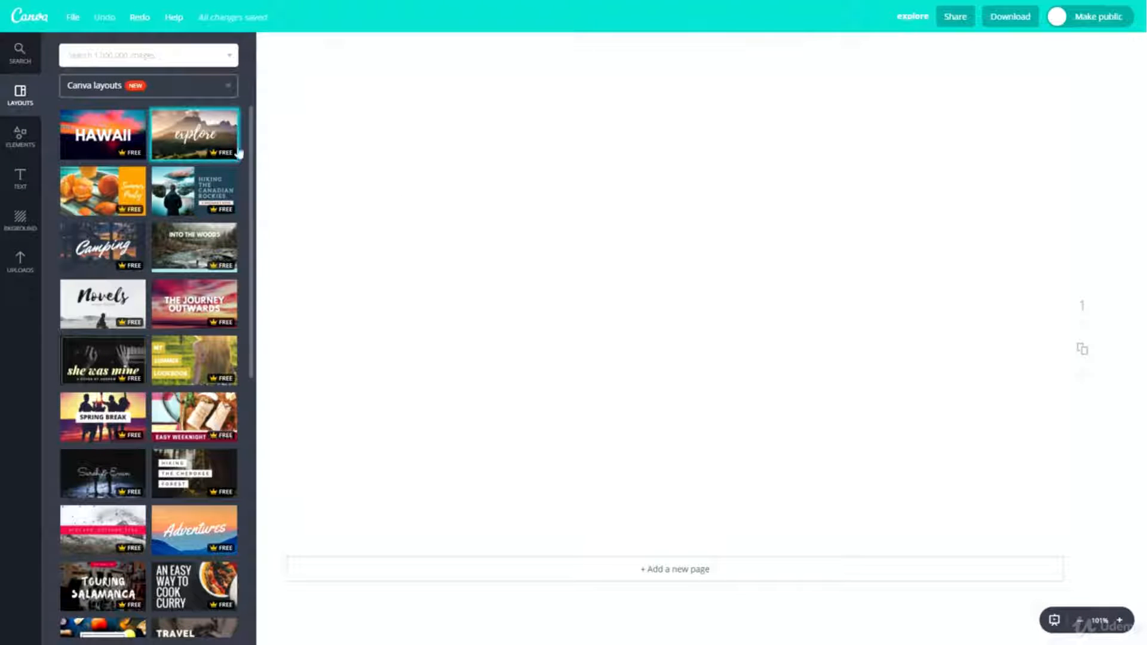
# - Redo the "explore" layout on the page and undo it again
pyautogui.click(138, 18)
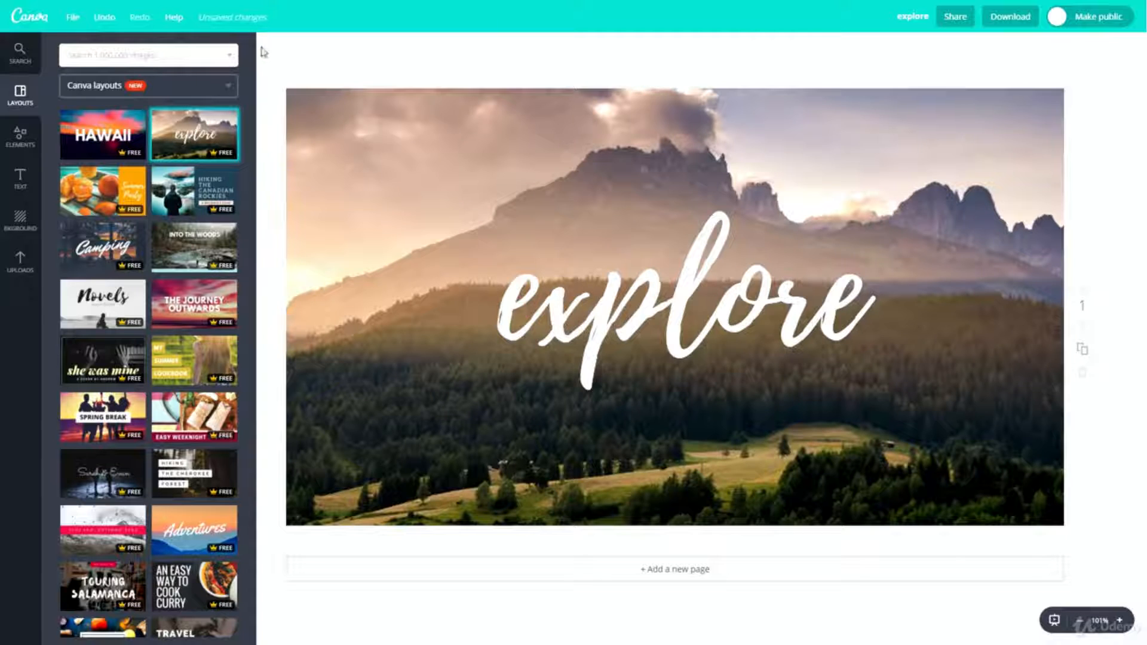
pyautogui.click(99, 17)
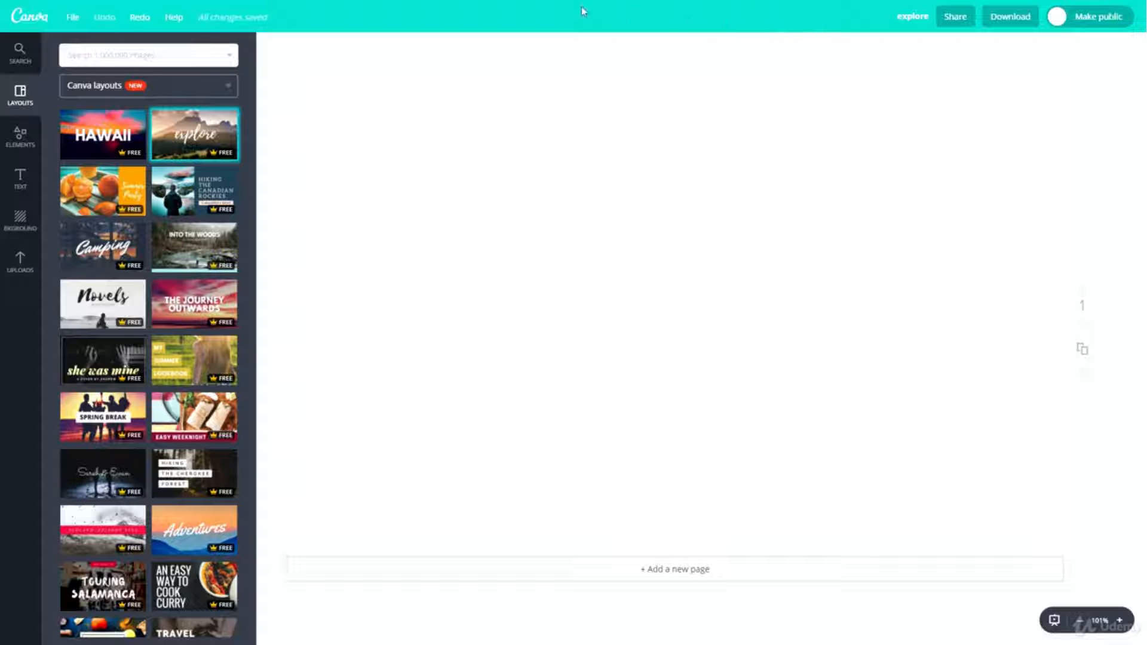
# - Rename the design as "test file"
pyautogui.click(920, 16)
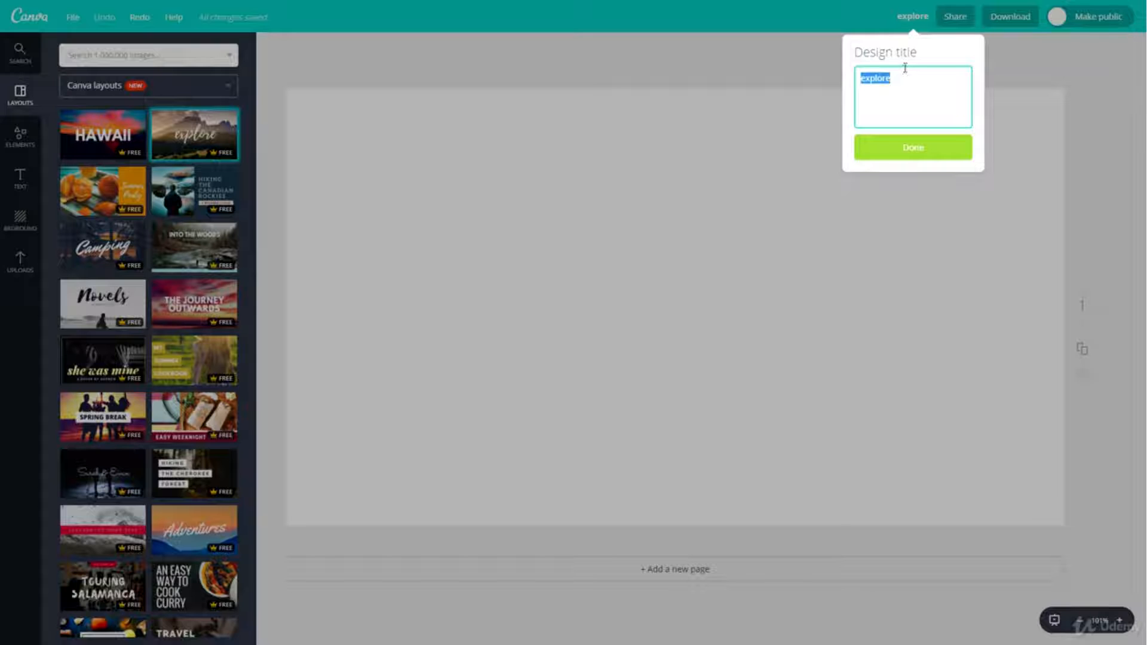
pyautogui.write('test file')
pyautogui.press('Return')
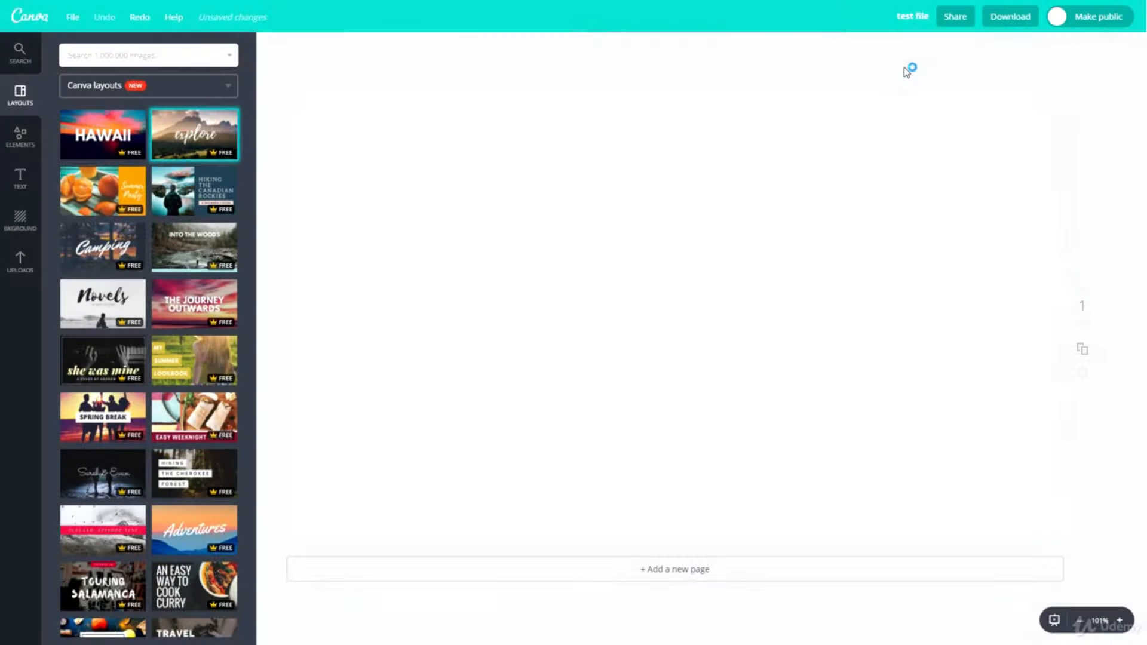
# - Review the People, Social, Link and Embed sharing options for the design, and close the sharing dialog
pyautogui.click(956, 18)
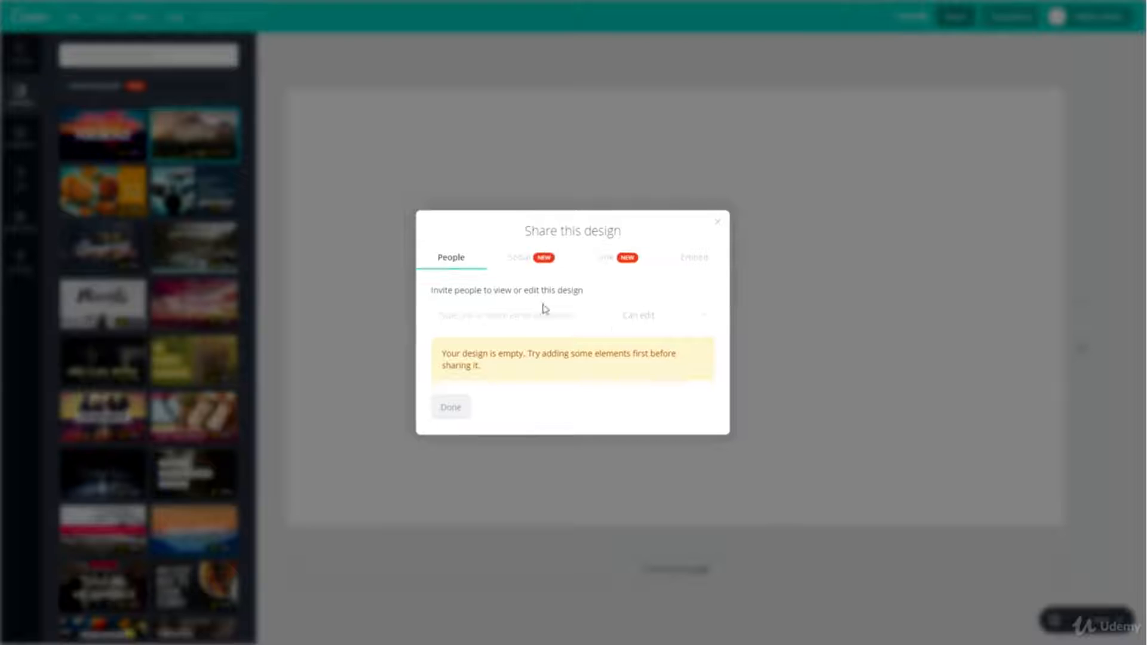
pyautogui.click(519, 260)
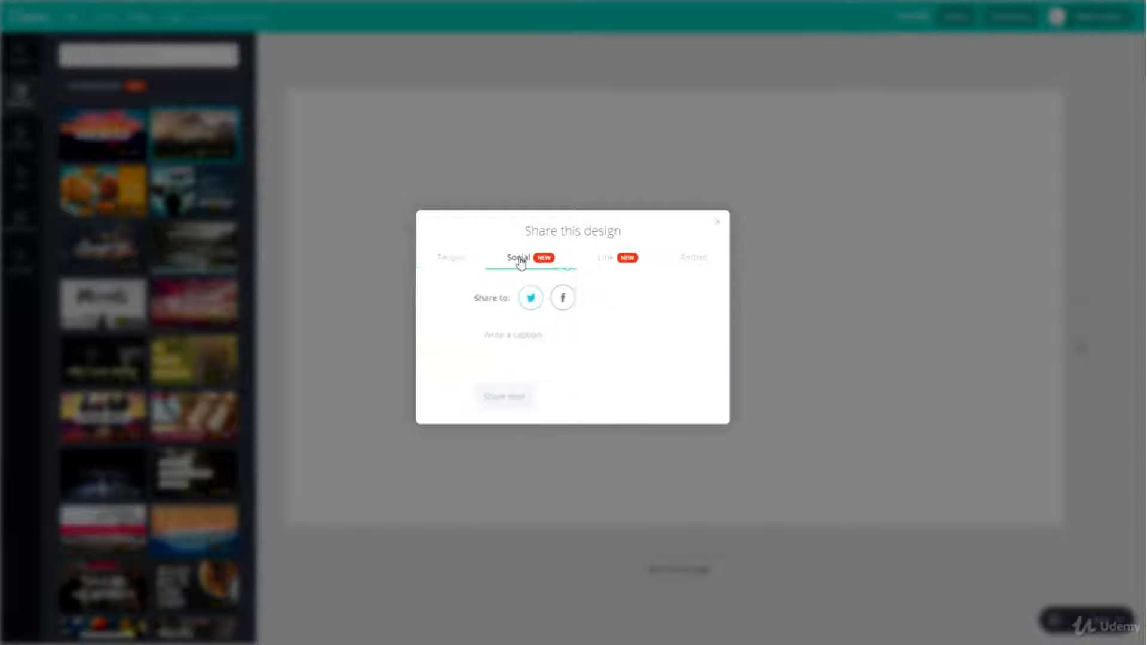
pyautogui.click(616, 260)
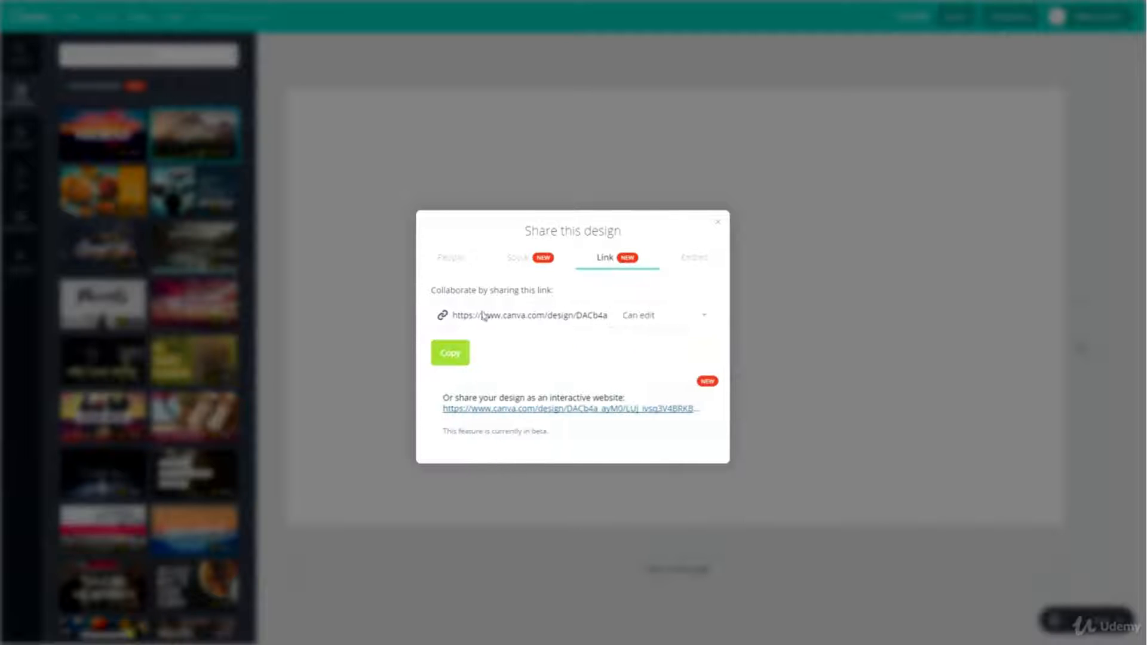
pyautogui.click(693, 266)
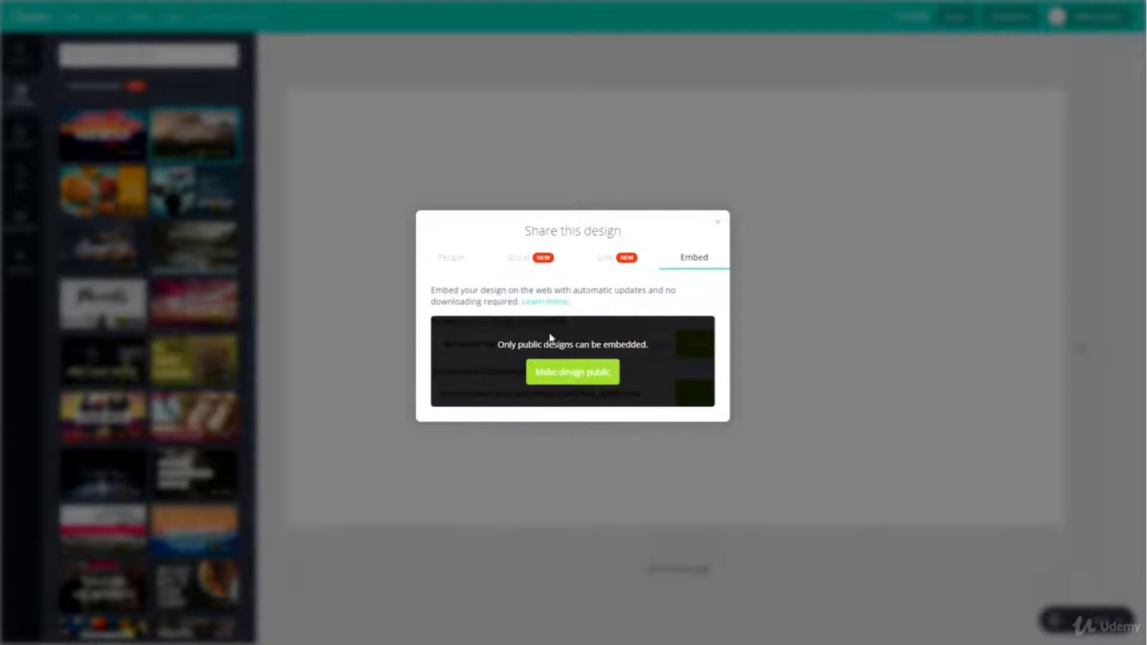
pyautogui.click(719, 227)
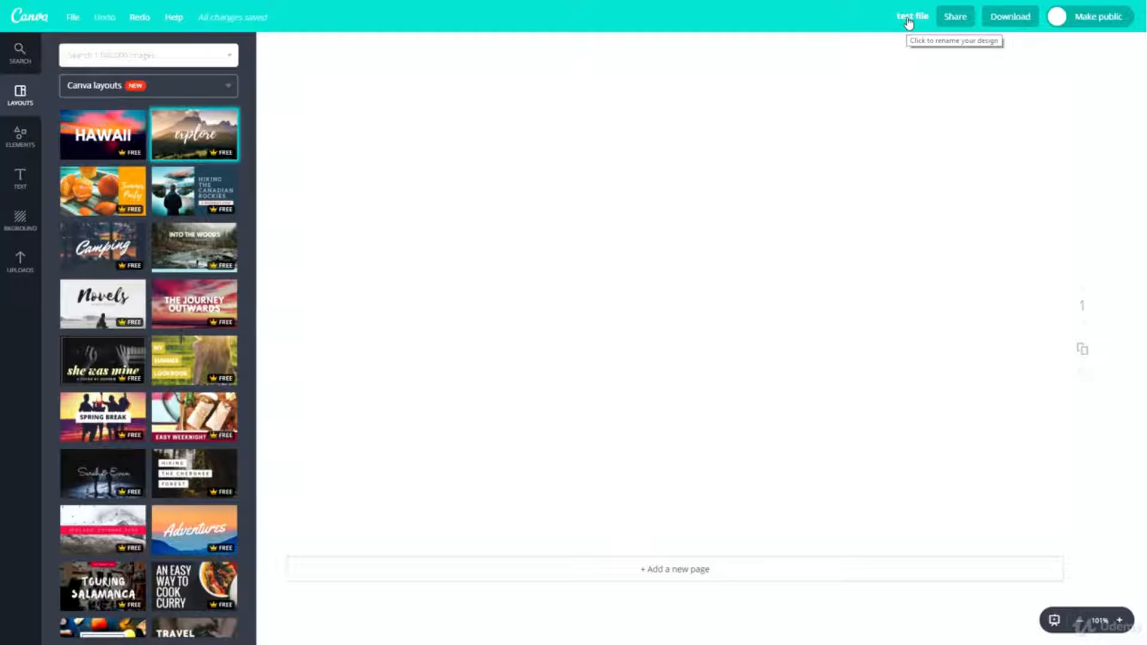
# - Check the download options for the blank design and apply the "explore" mountain layout to the page
pyautogui.click(1005, 16)
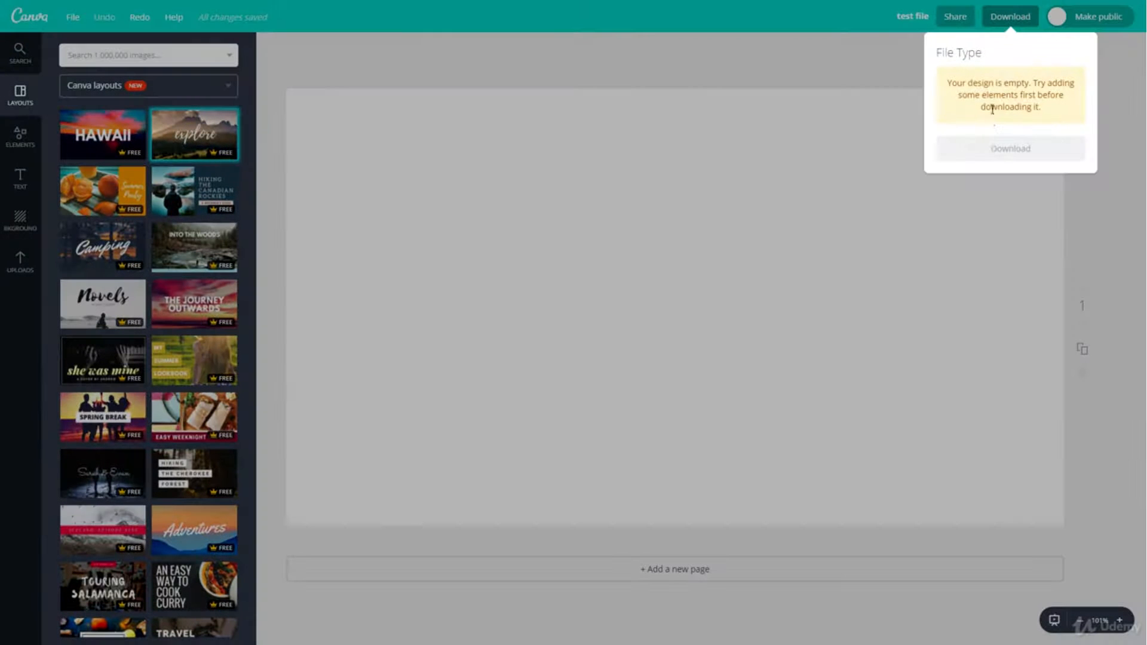
pyautogui.click(829, 113)
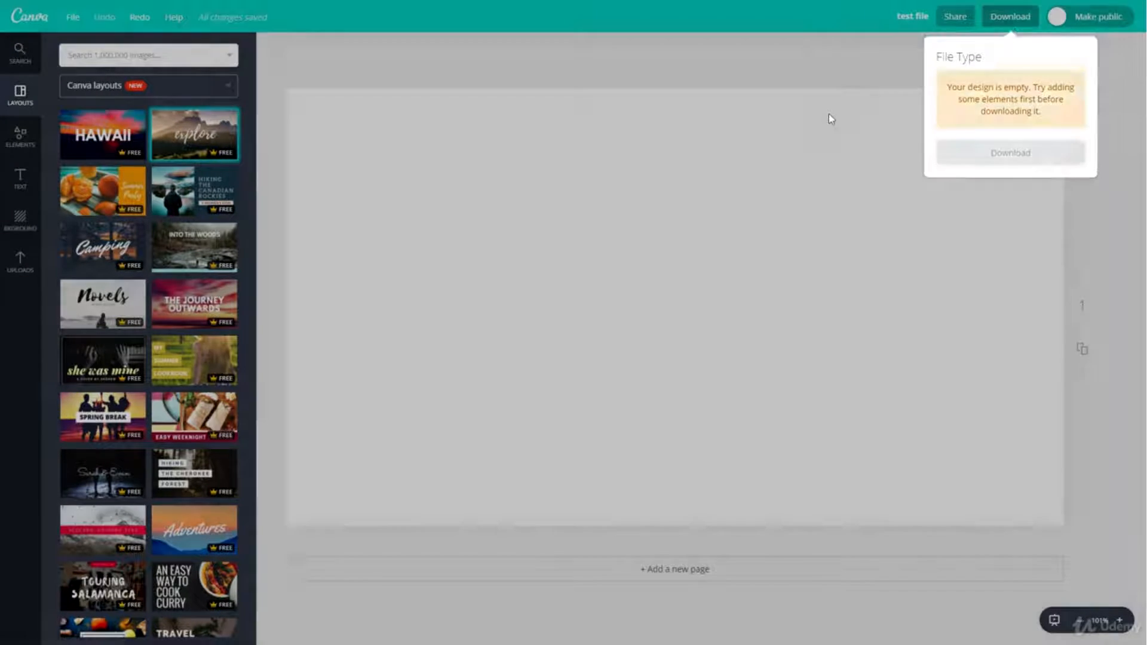
pyautogui.click(210, 136)
# - Examine the file types available for downloading the "explore" design and leave the download options
pyautogui.click(1010, 16)
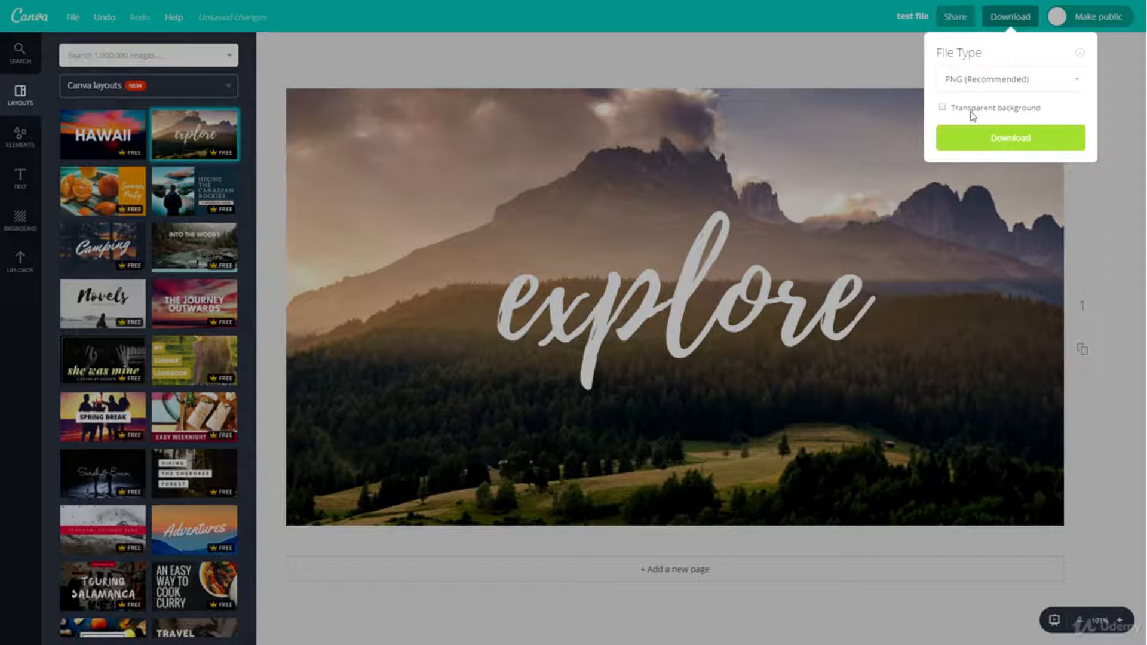
pyautogui.click(984, 83)
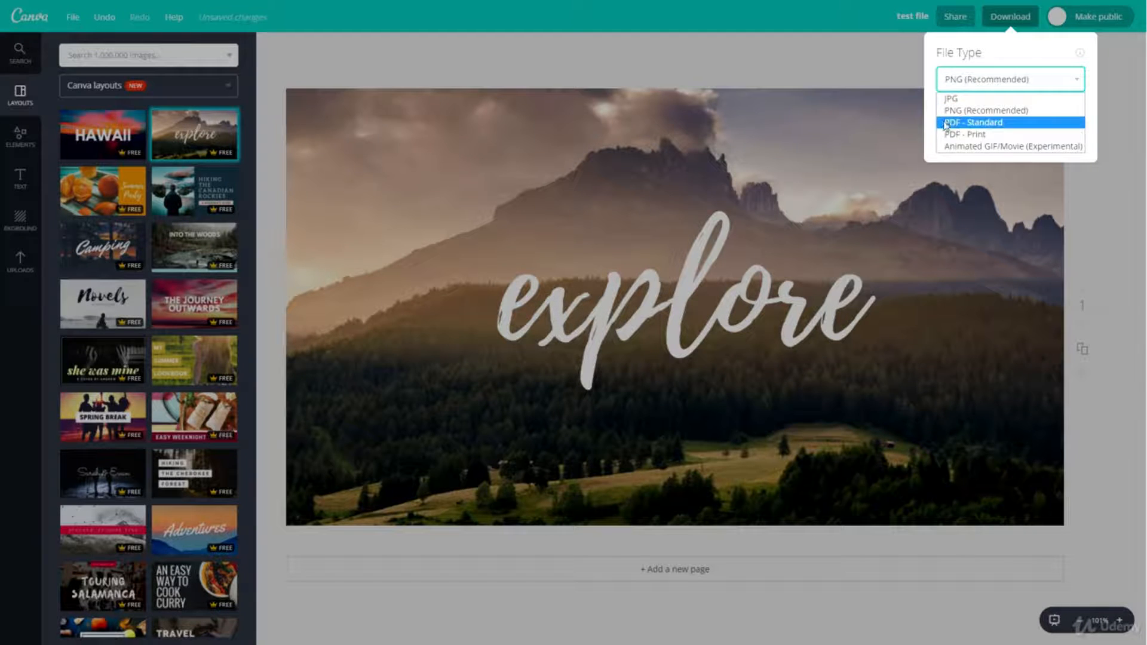
pyautogui.click(819, 75)
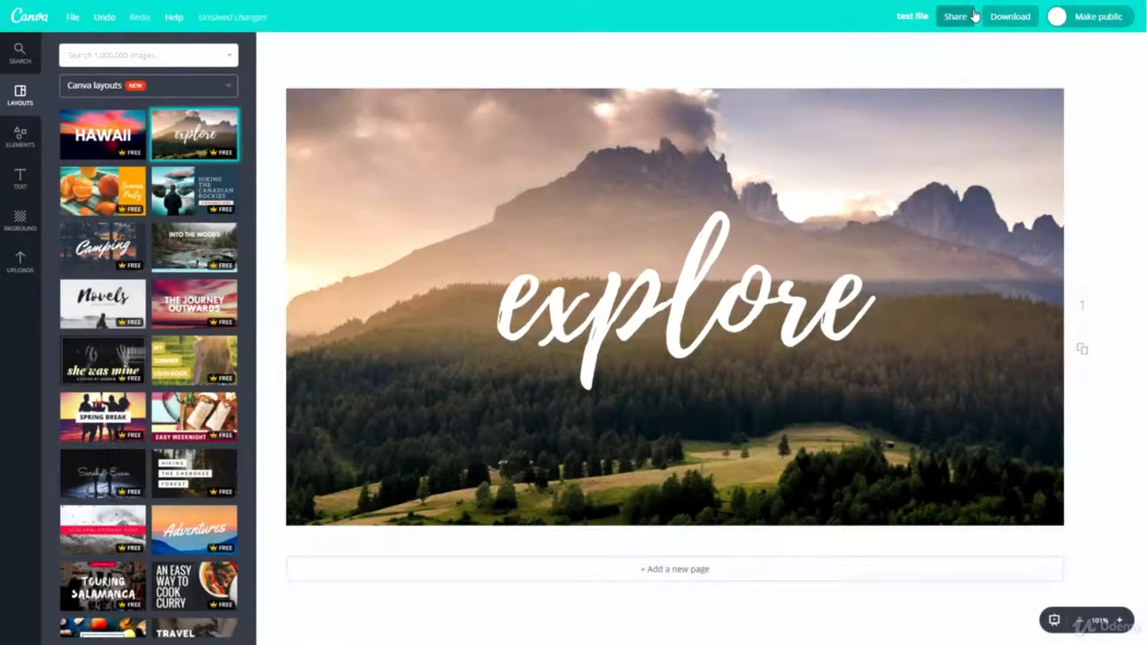
# - Make the design public and switch it back to private
pyautogui.click(1079, 20)
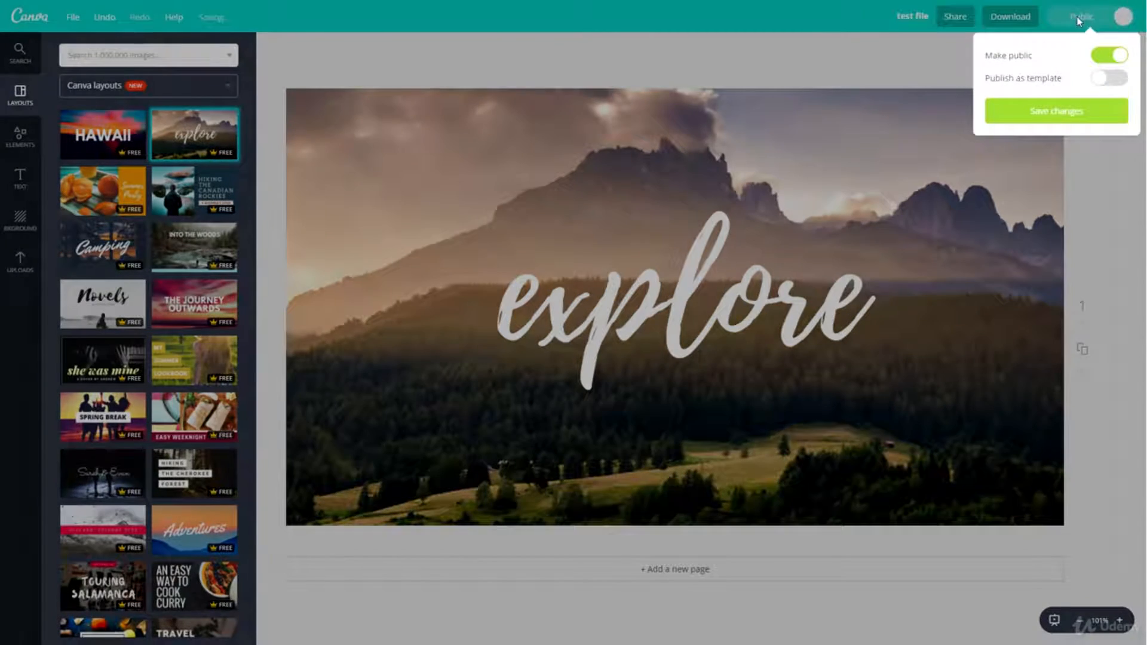
pyautogui.click(1122, 17)
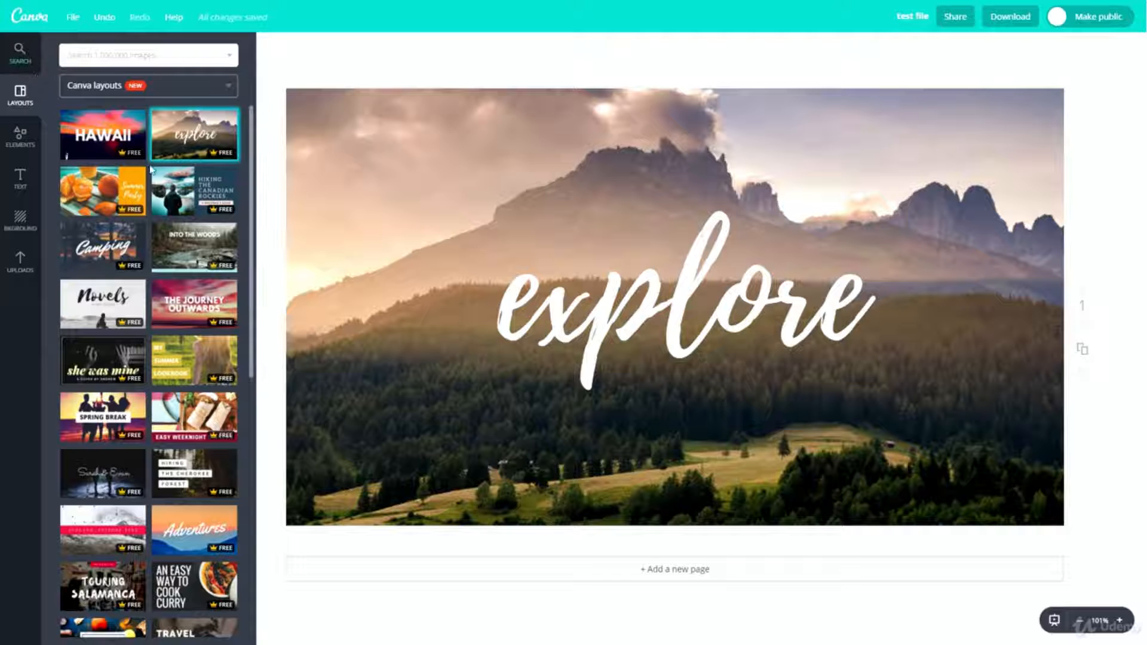
# - Browse through the ready-made Canva layouts for the YouTube thumbnail
pyautogui.scroll(-4, 129, 347)
pyautogui.scroll(-12, 129, 346)
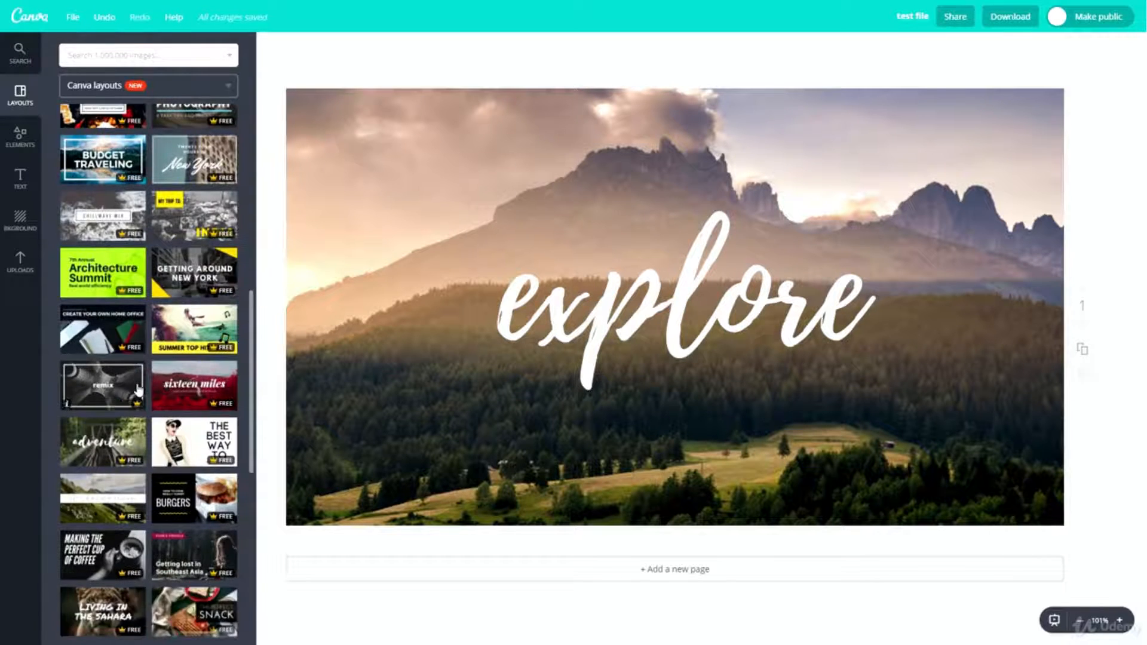
pyautogui.scroll(-1, 159, 370)
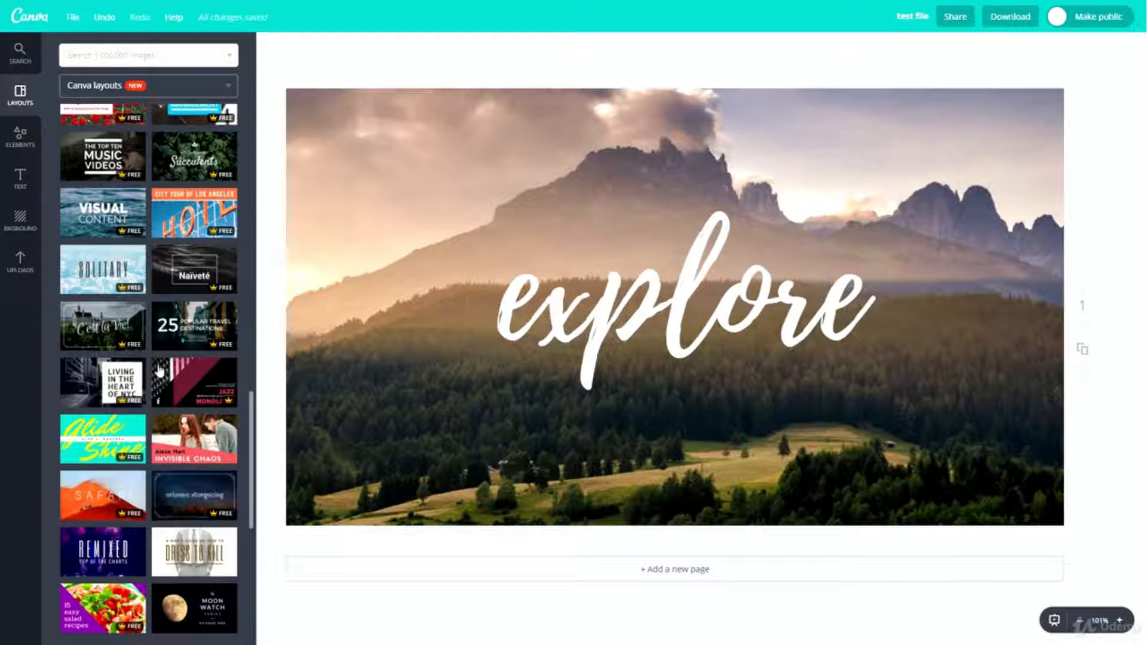
pyautogui.scroll(10, 163, 366)
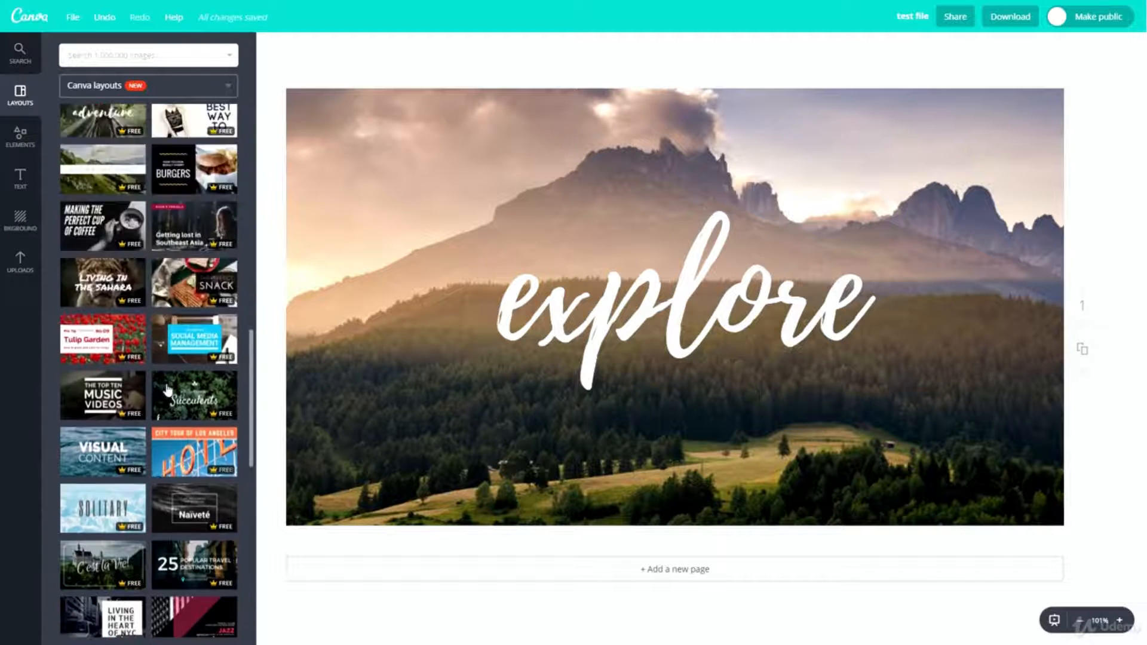
# - Replace the page's design with the "How to cook really yummy burgers" layout
pyautogui.scroll(3, 142, 311)
pyautogui.scroll(-12, 168, 281)
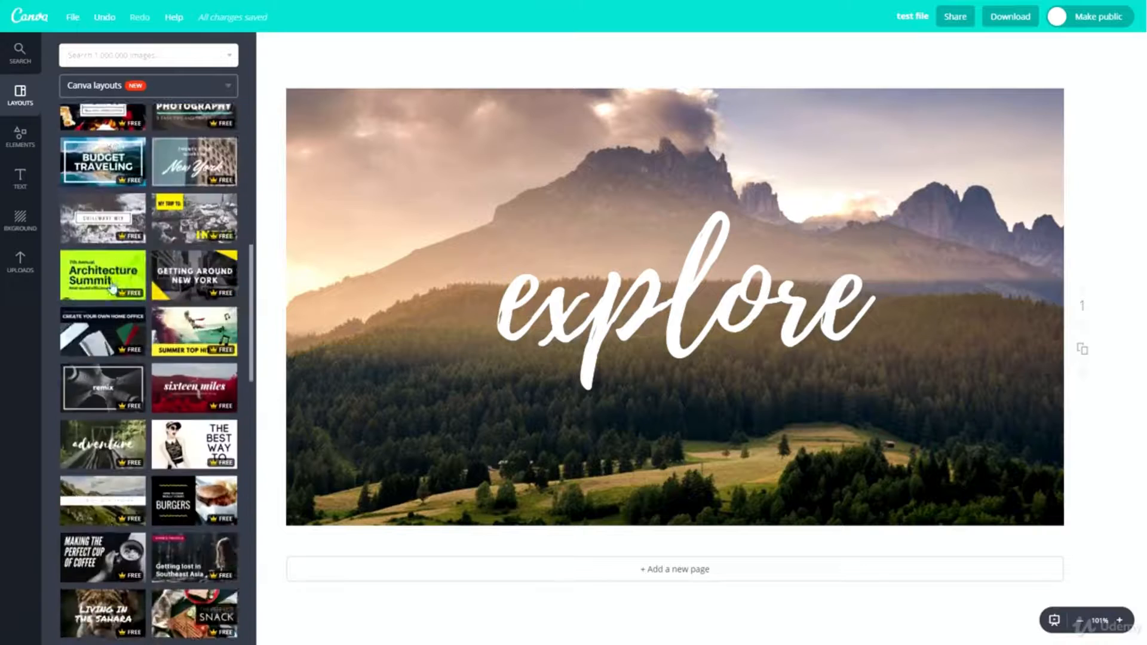
pyautogui.click(185, 252)
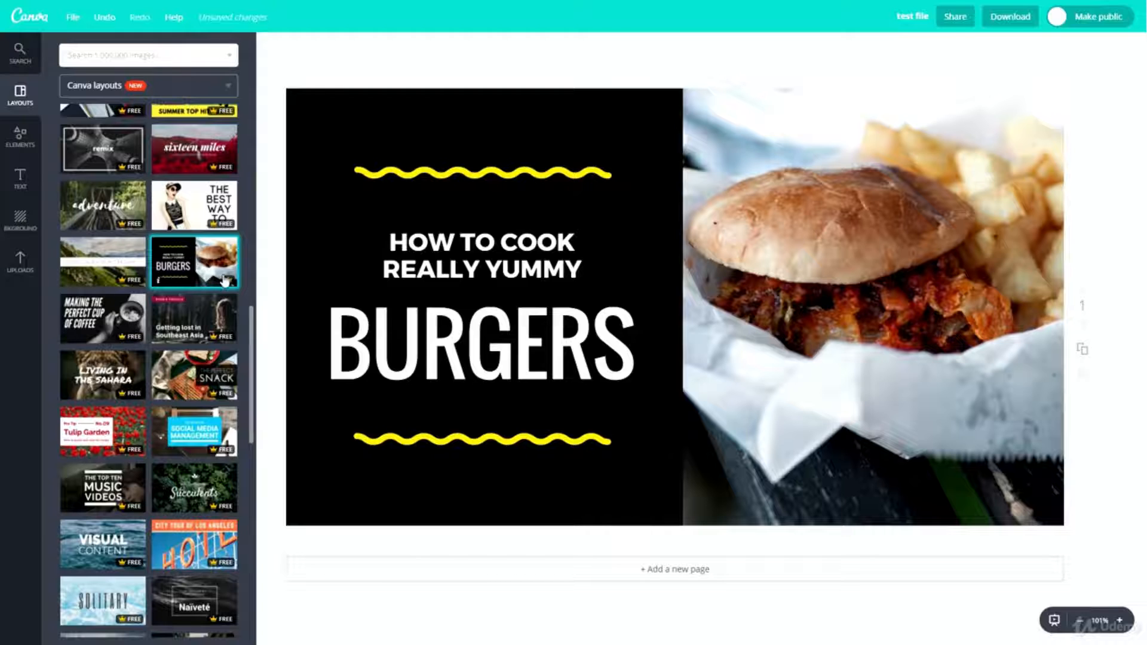
pyautogui.scroll(7, 182, 331)
pyautogui.scroll(6, 183, 331)
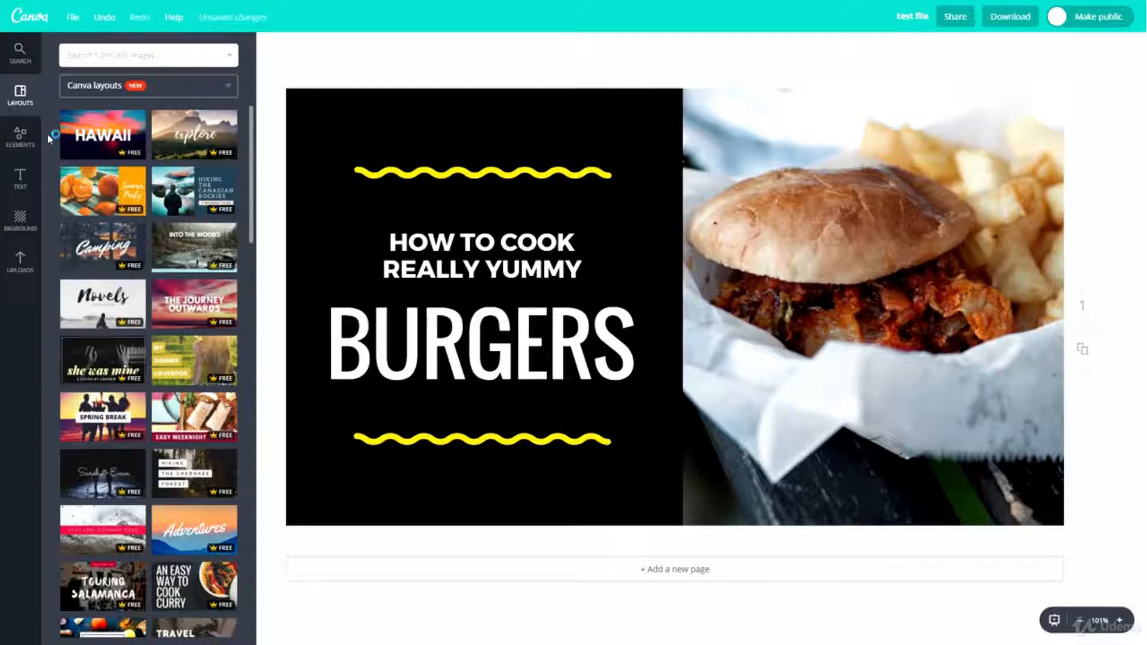
# - Search the image library for "iphone" and view the matching photos and illustrations
pyautogui.click(23, 56)
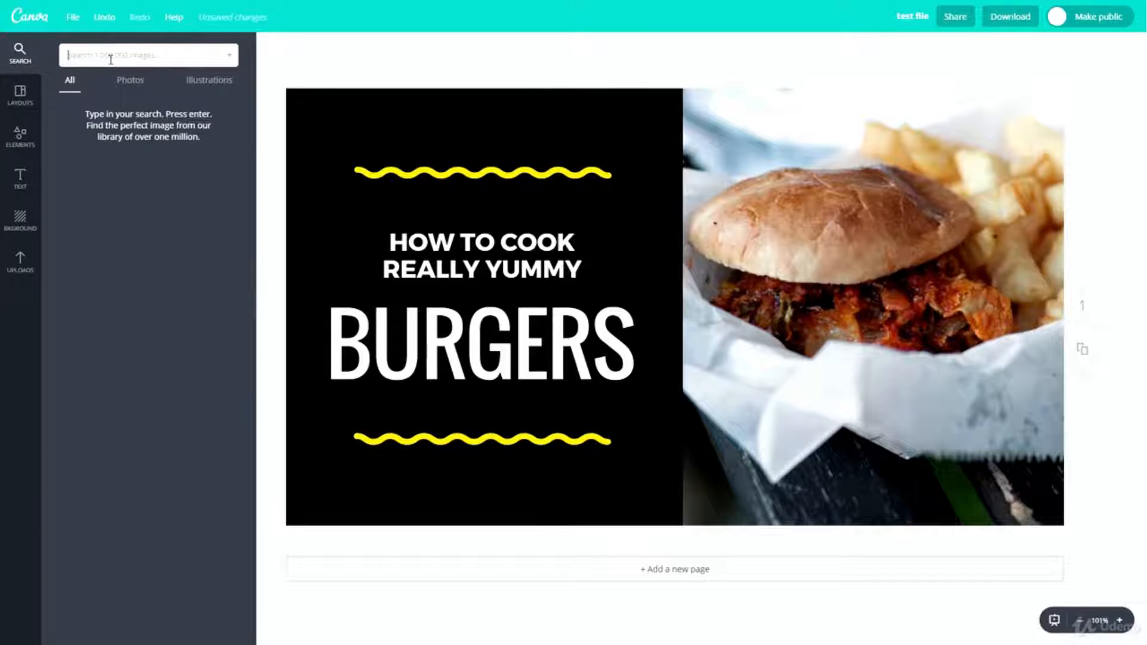
pyautogui.write('iphone')
pyautogui.press('Return')
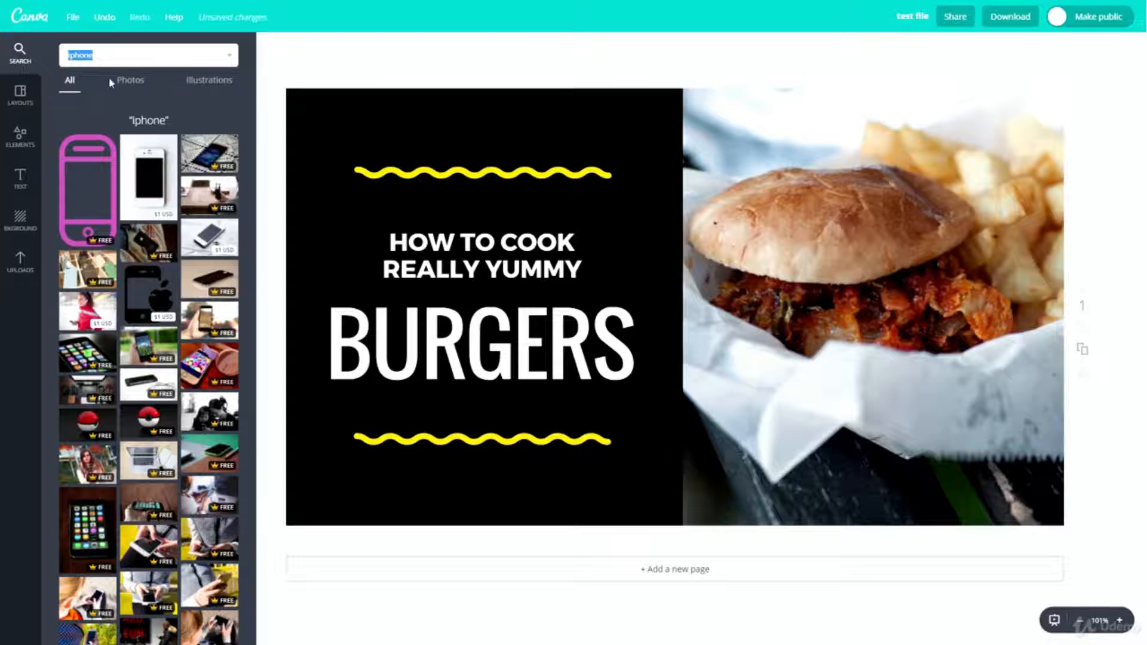
pyautogui.click(129, 83)
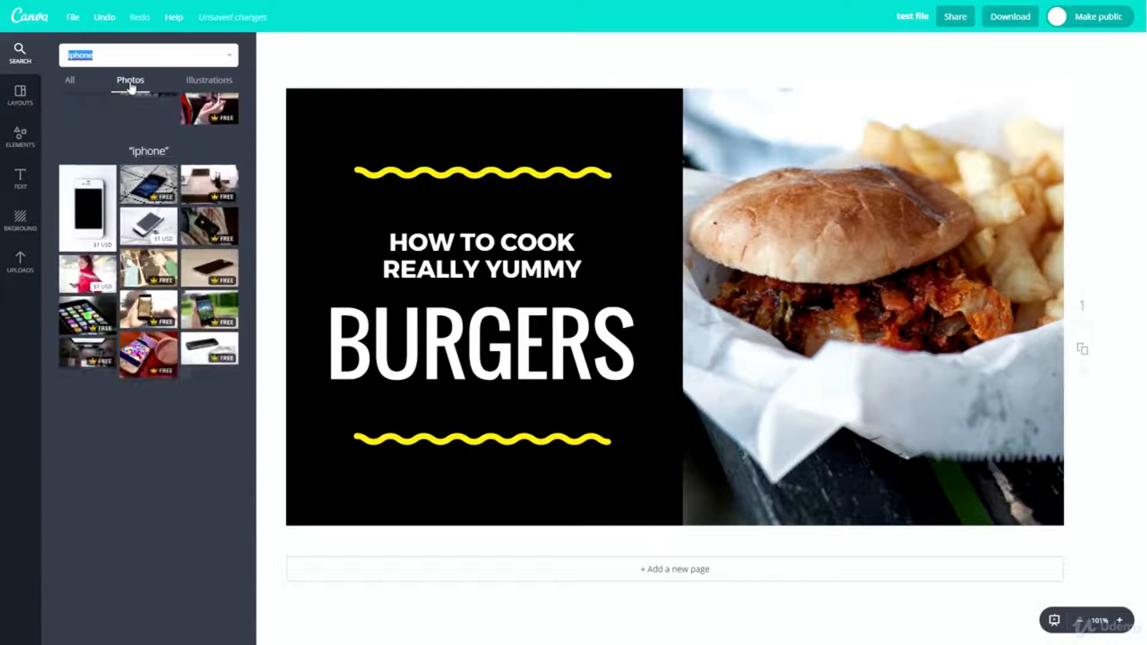
pyautogui.click(210, 84)
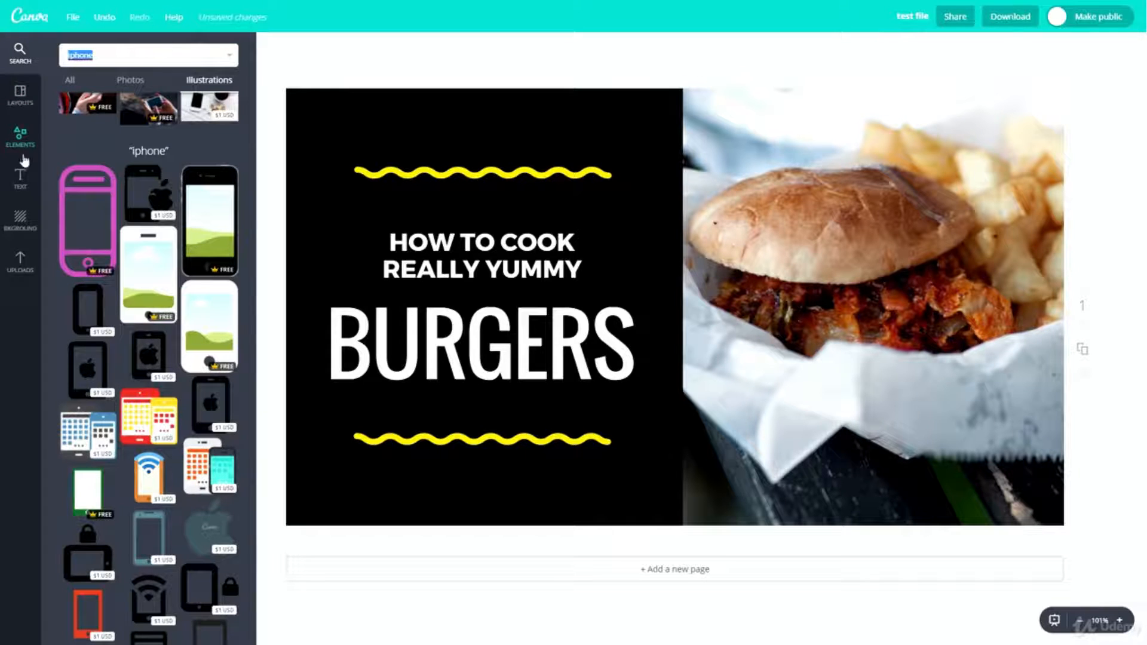
pyautogui.scroll(-7, 139, 247)
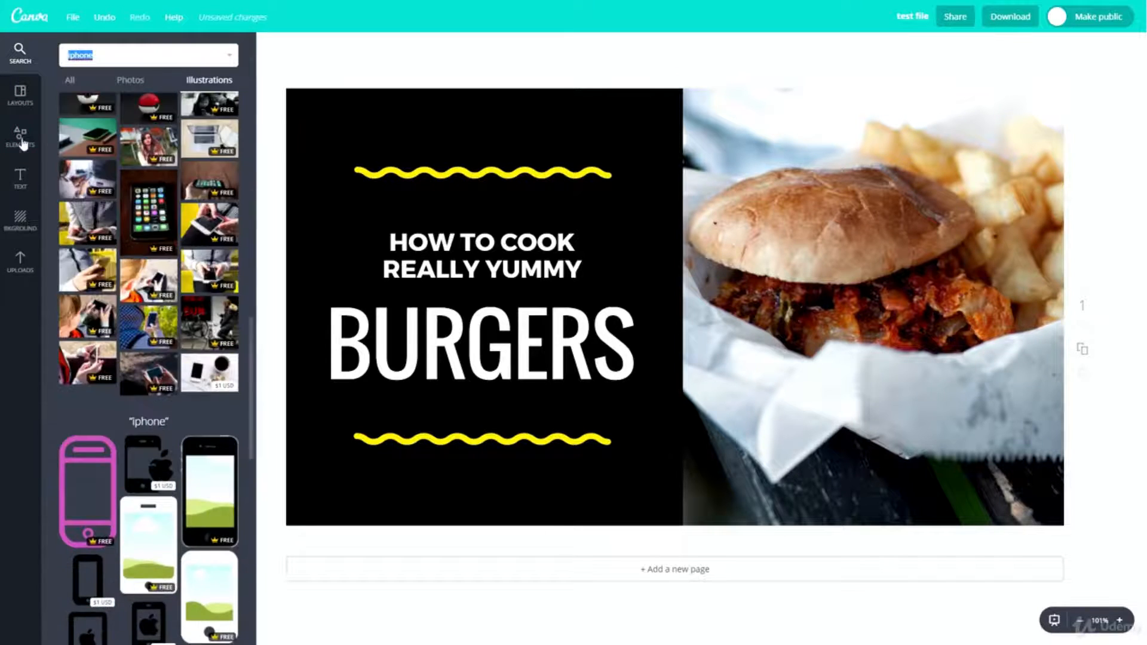
# - Look over all the categories of design elements, from Free Photos to Wedding
pyautogui.click(20, 139)
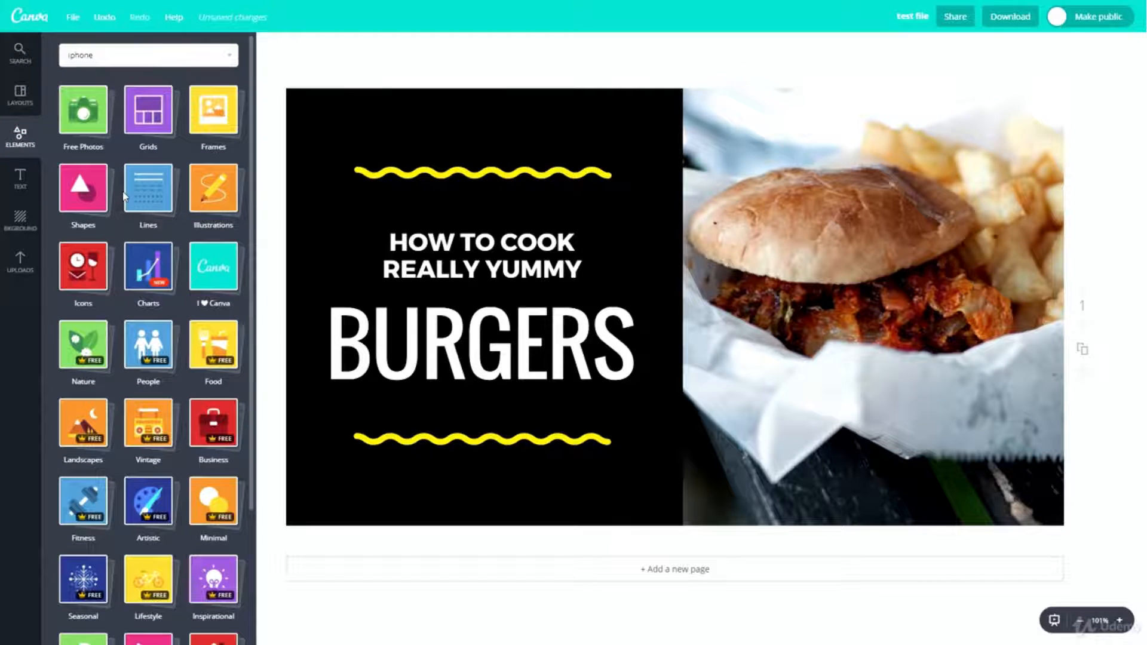
pyautogui.scroll(-3, 149, 419)
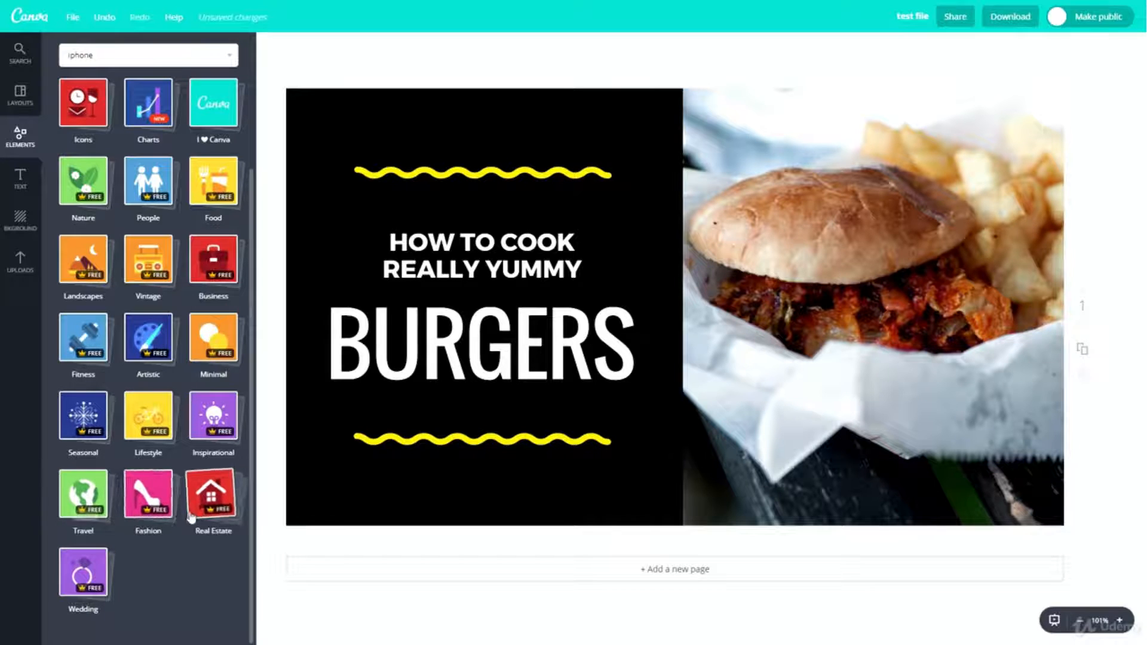
pyautogui.scroll(2, 140, 428)
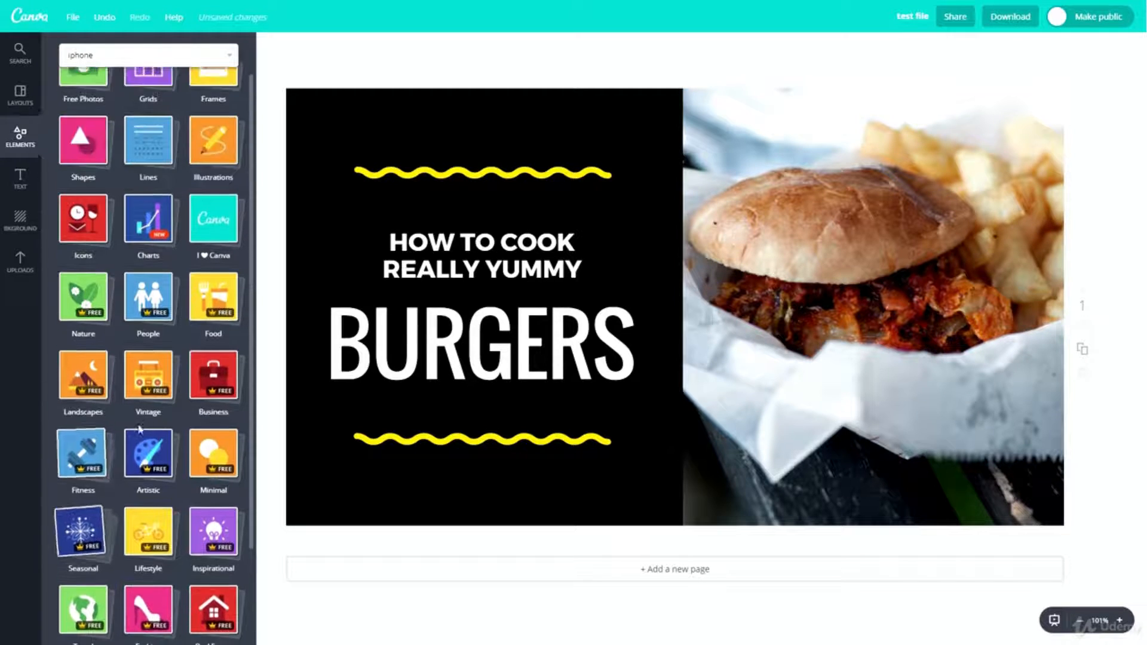
pyautogui.scroll(1, 139, 428)
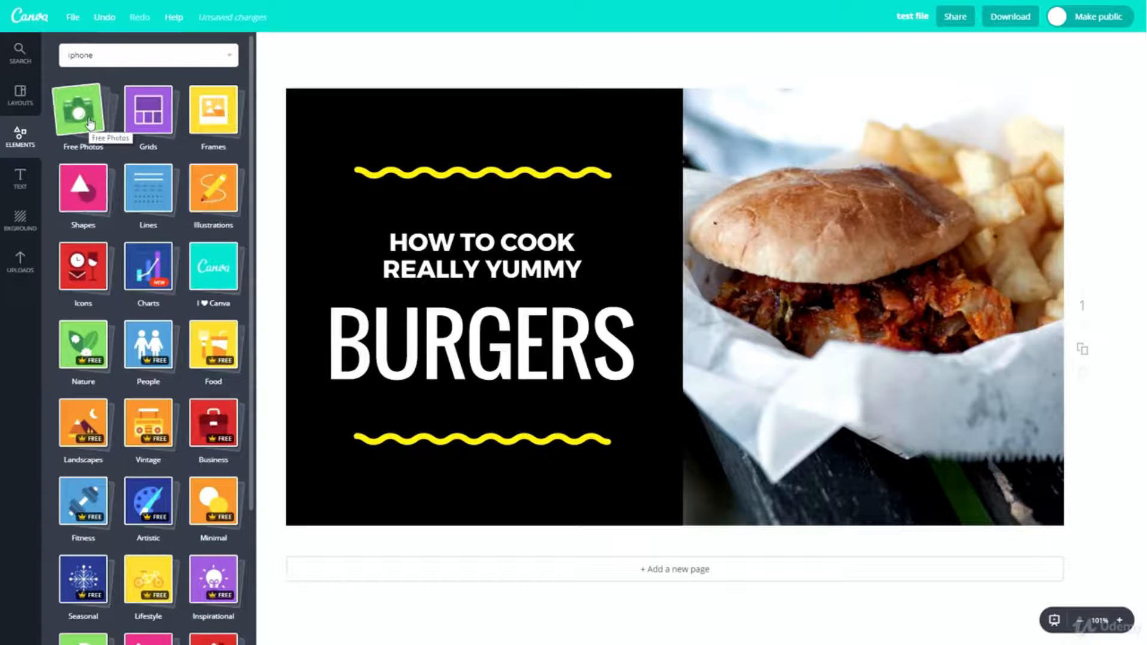
# - View the free photos, grids, frames and shapes among the design elements, one category after another
pyautogui.click(88, 156)
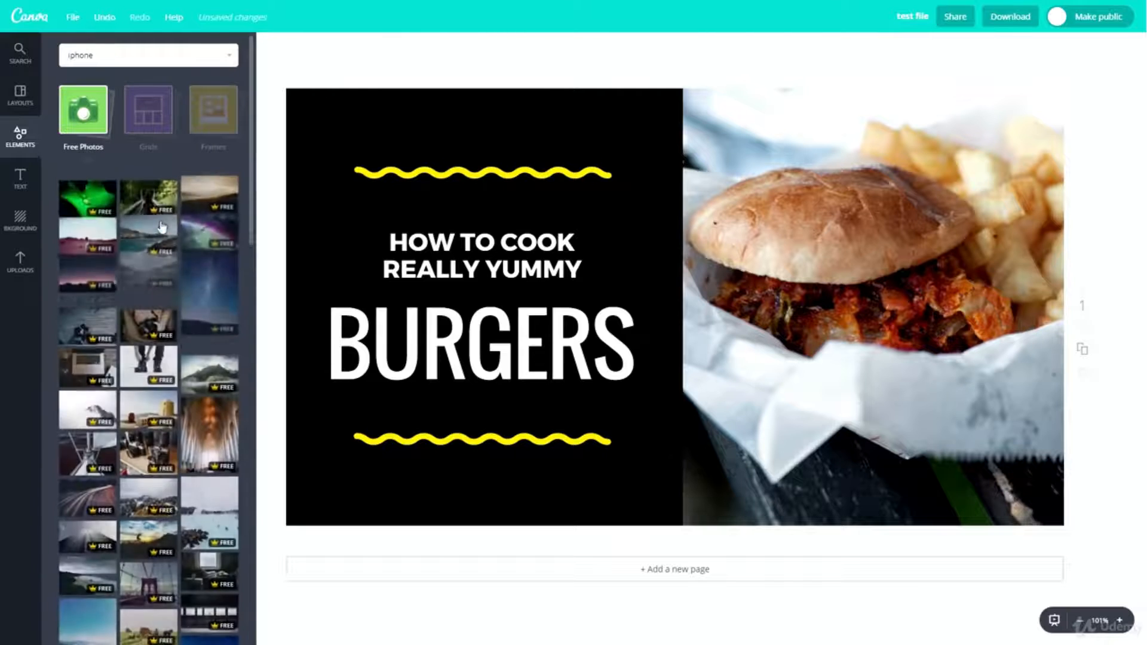
pyautogui.click(91, 113)
pyautogui.click(140, 115)
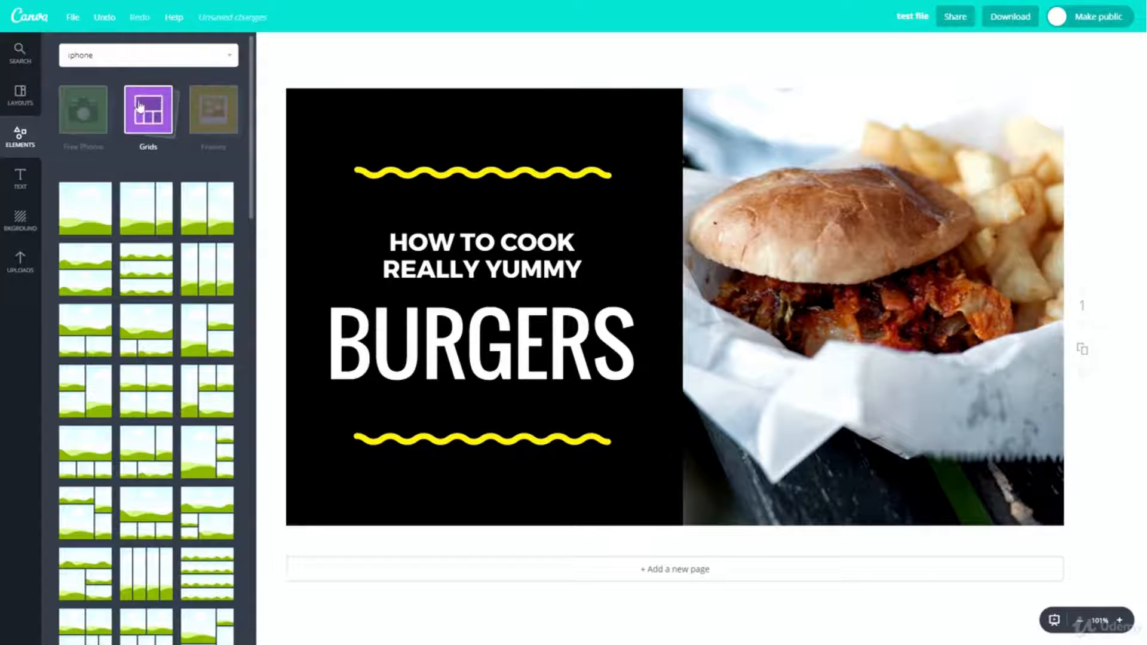
pyautogui.click(141, 110)
pyautogui.click(205, 118)
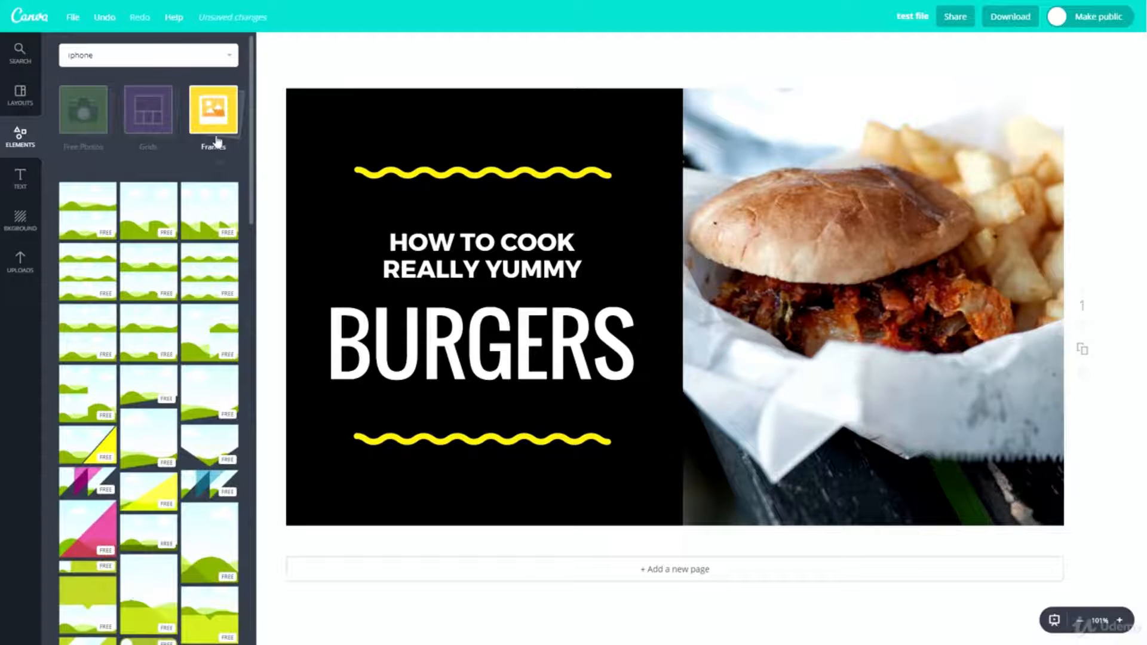
pyautogui.click(217, 138)
pyautogui.click(95, 190)
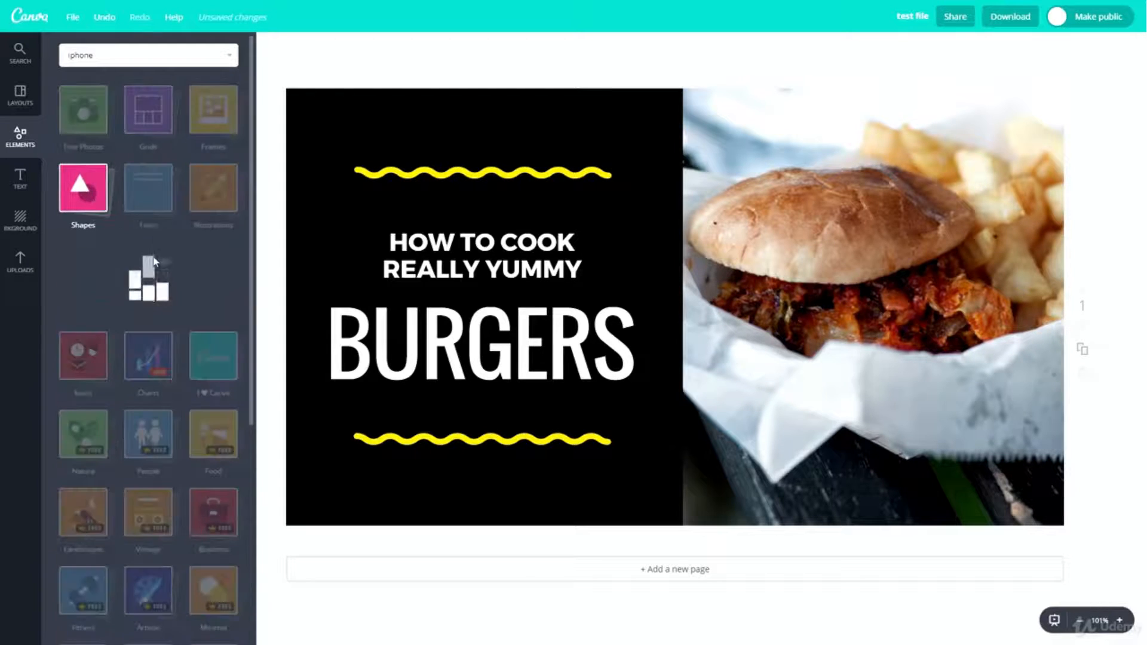
pyautogui.click(76, 203)
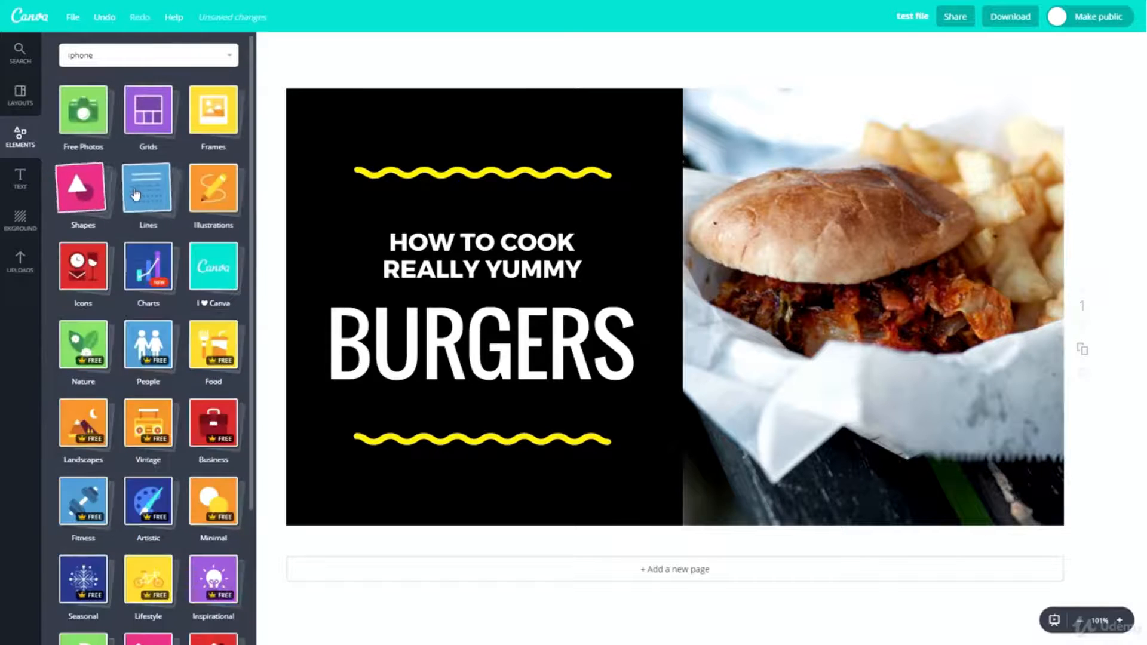
# - Browse the line elements and close their category
pyautogui.click(135, 193)
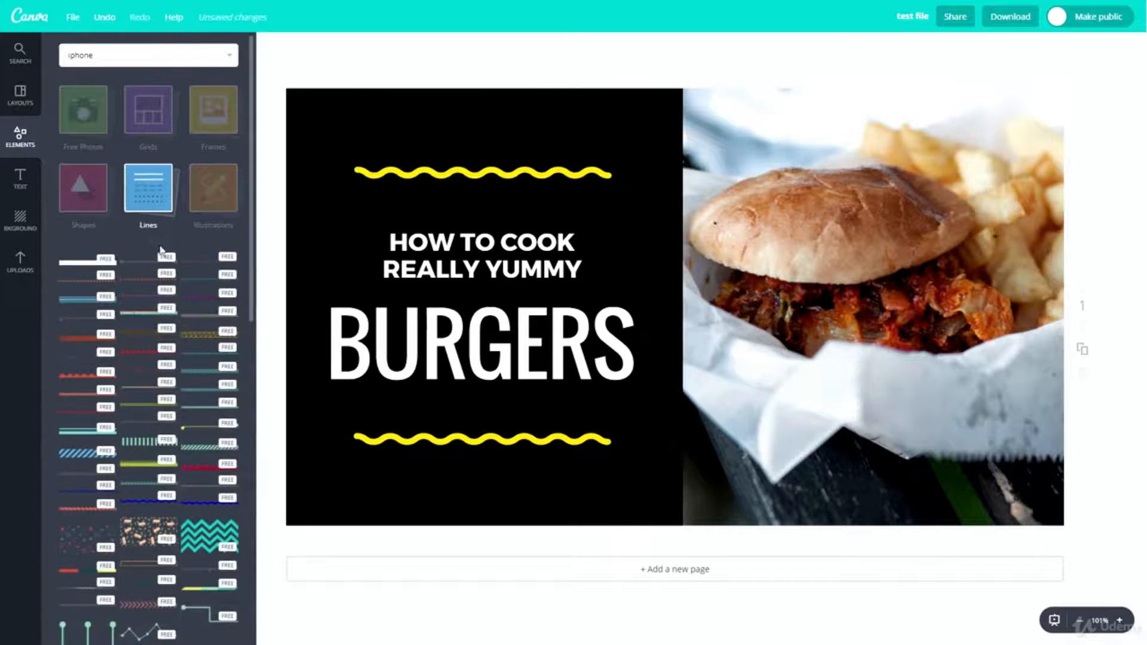
pyautogui.scroll(-3, 170, 335)
pyautogui.scroll(3, 171, 334)
pyautogui.scroll(-2, 168, 333)
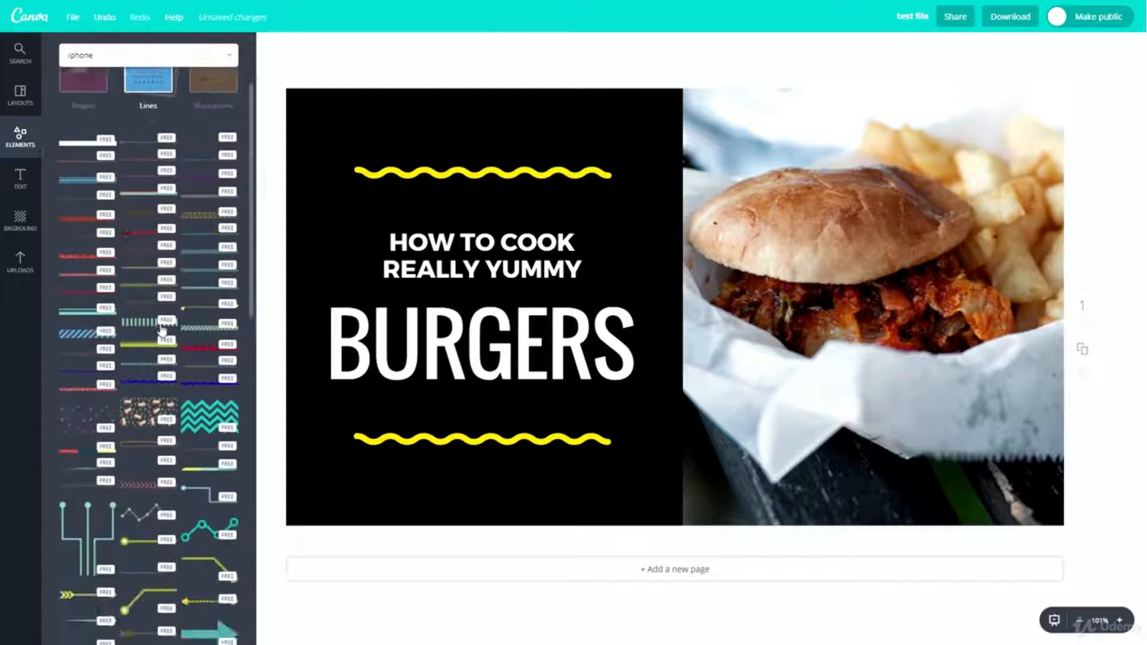
pyautogui.scroll(3, 162, 328)
pyautogui.click(155, 224)
# - Browse the illustration elements and close their category
pyautogui.click(213, 187)
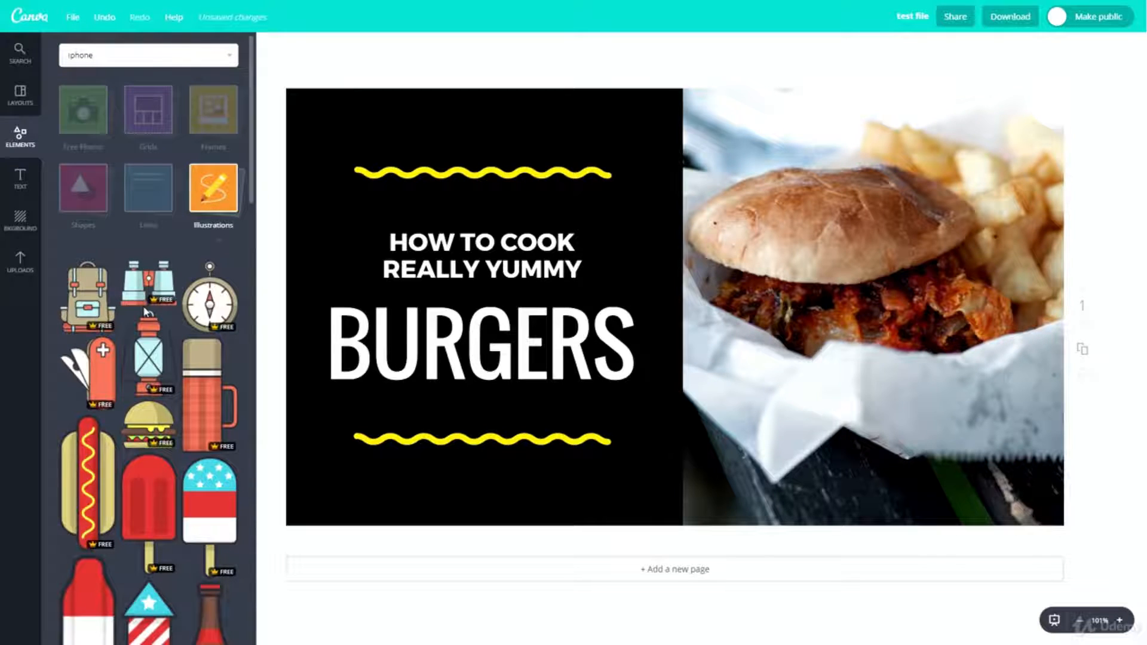
pyautogui.scroll(-10, 155, 316)
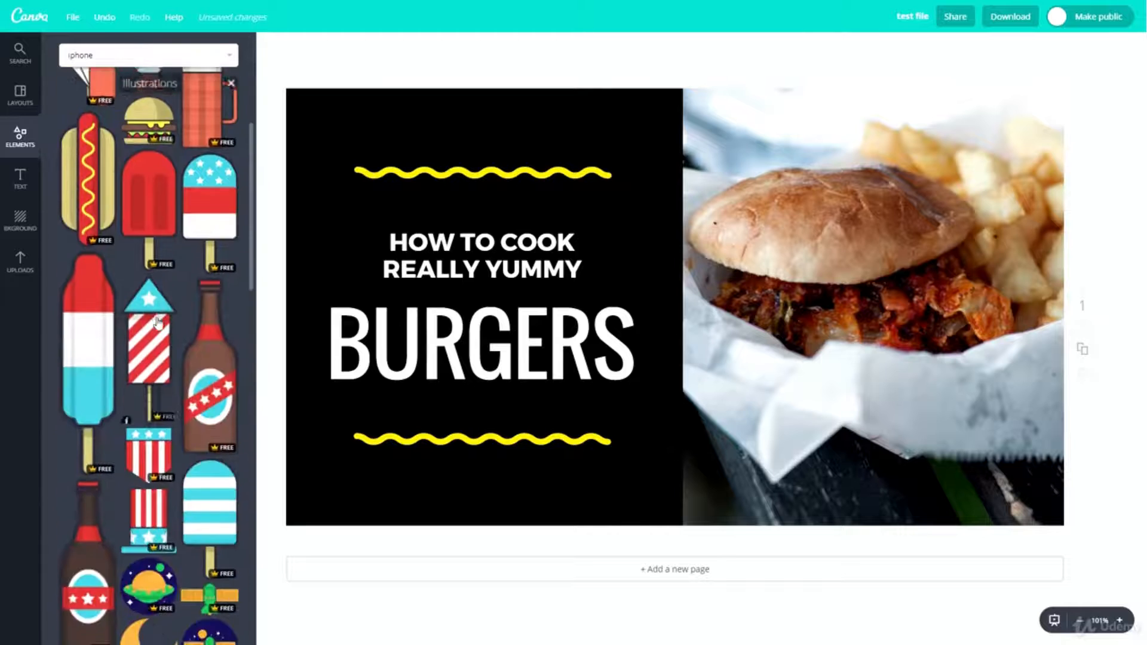
pyautogui.scroll(-4, 160, 321)
pyautogui.scroll(15, 156, 317)
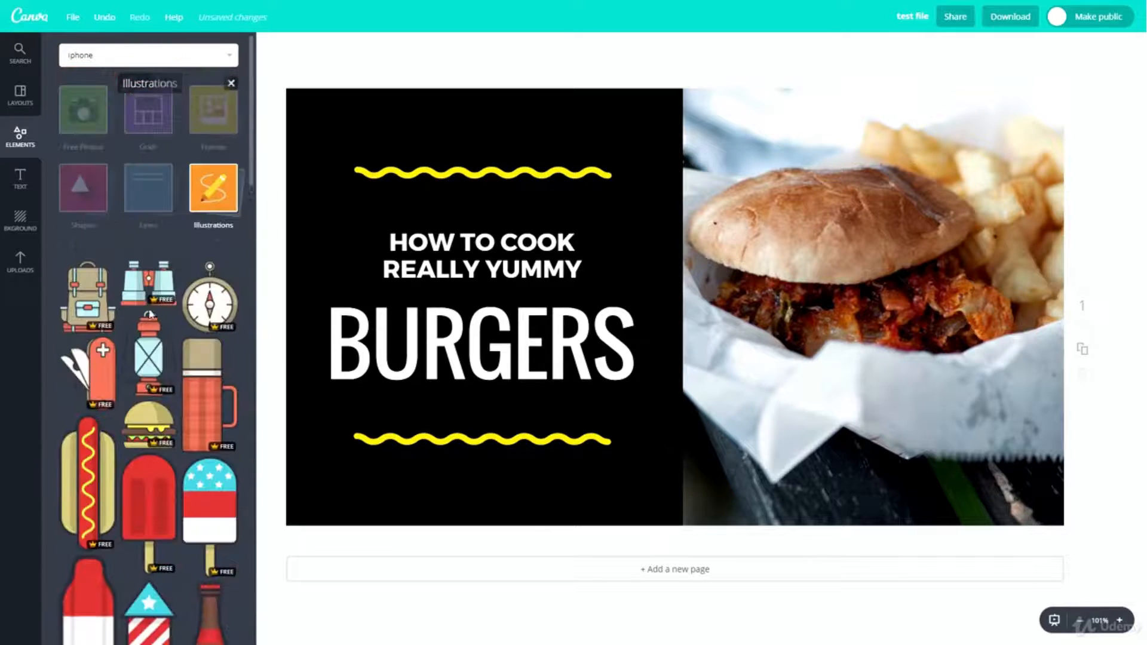
pyautogui.click(232, 189)
# - Browse the icon elements and close their category
pyautogui.click(81, 270)
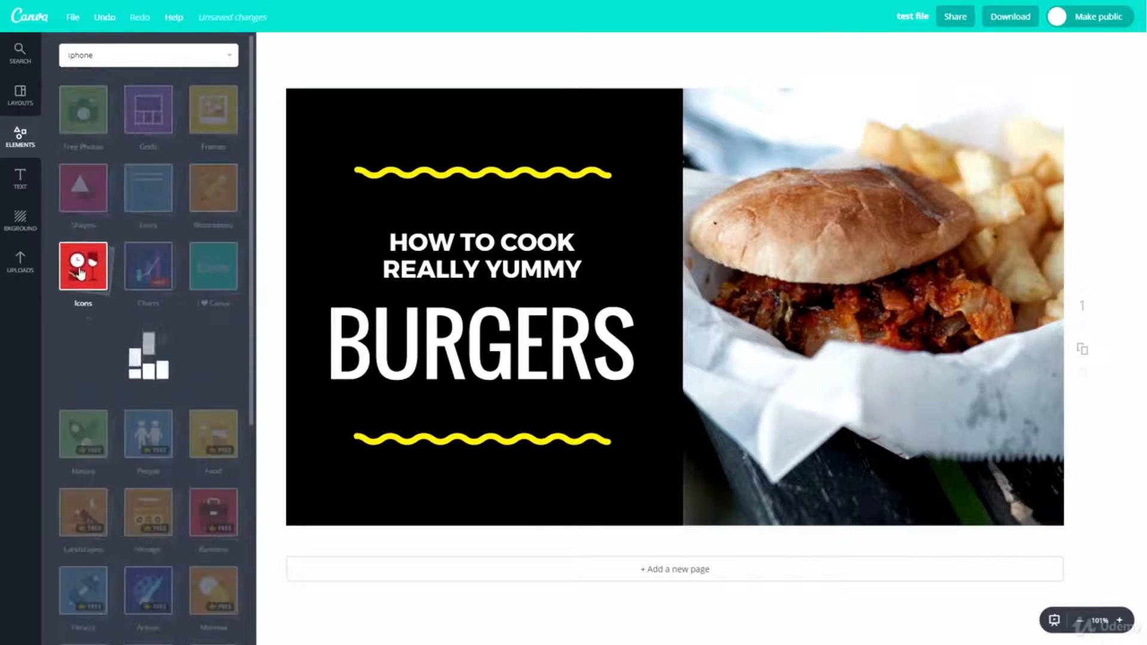
pyautogui.scroll(-10, 120, 478)
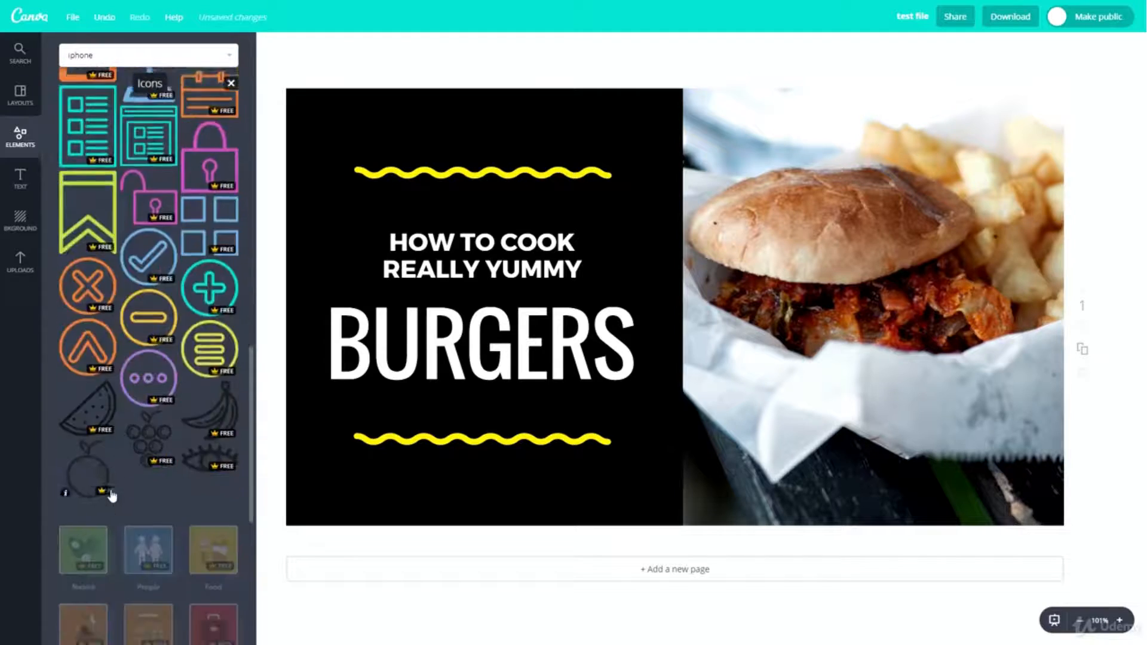
pyautogui.scroll(3, 144, 499)
pyautogui.scroll(7, 143, 498)
pyautogui.scroll(-12, 138, 345)
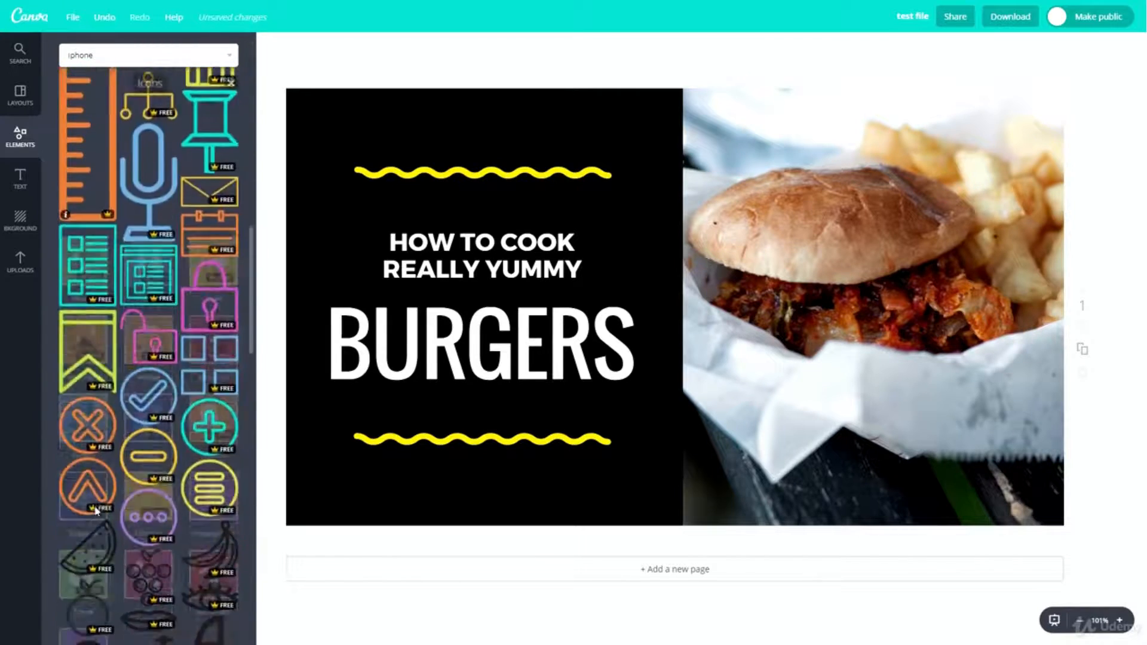
pyautogui.scroll(-15, 139, 344)
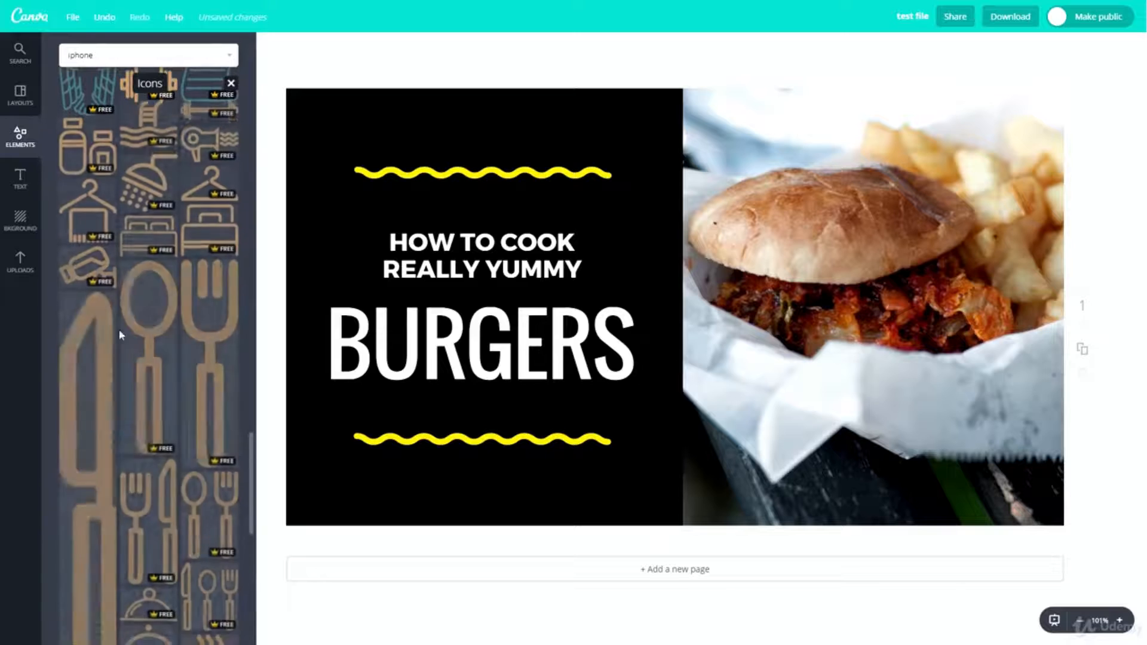
pyautogui.scroll(20, 138, 345)
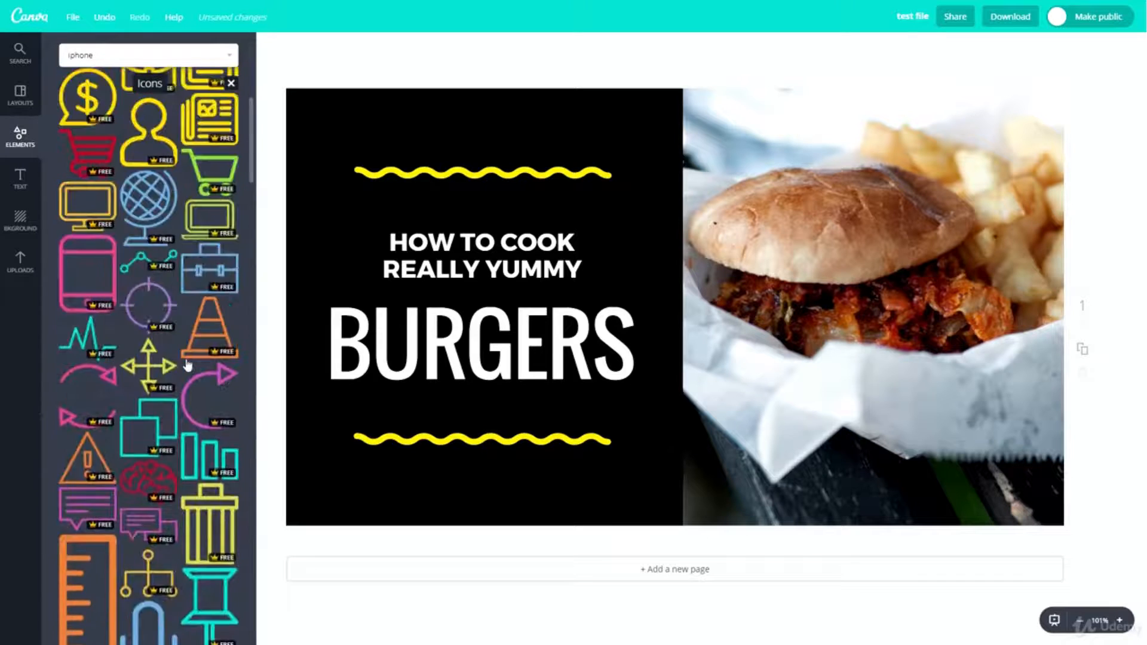
pyautogui.scroll(2, 90, 346)
pyautogui.click(91, 272)
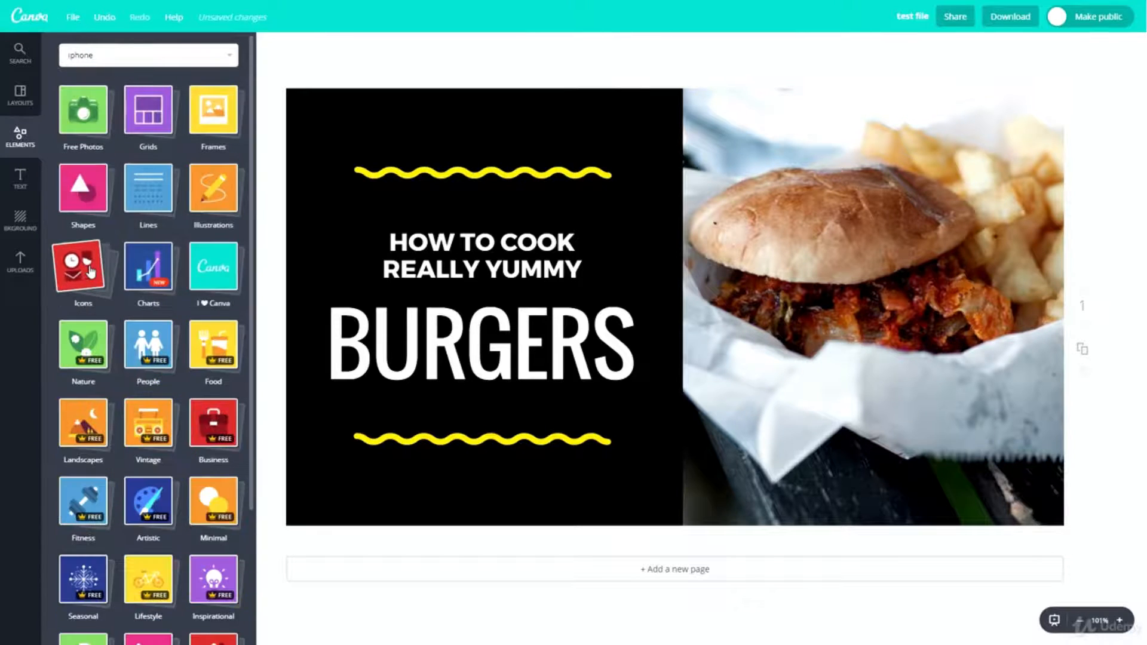
# - Place the first blue bar chart on the burger design, delete it from the page and close the chart elements
pyautogui.click(139, 270)
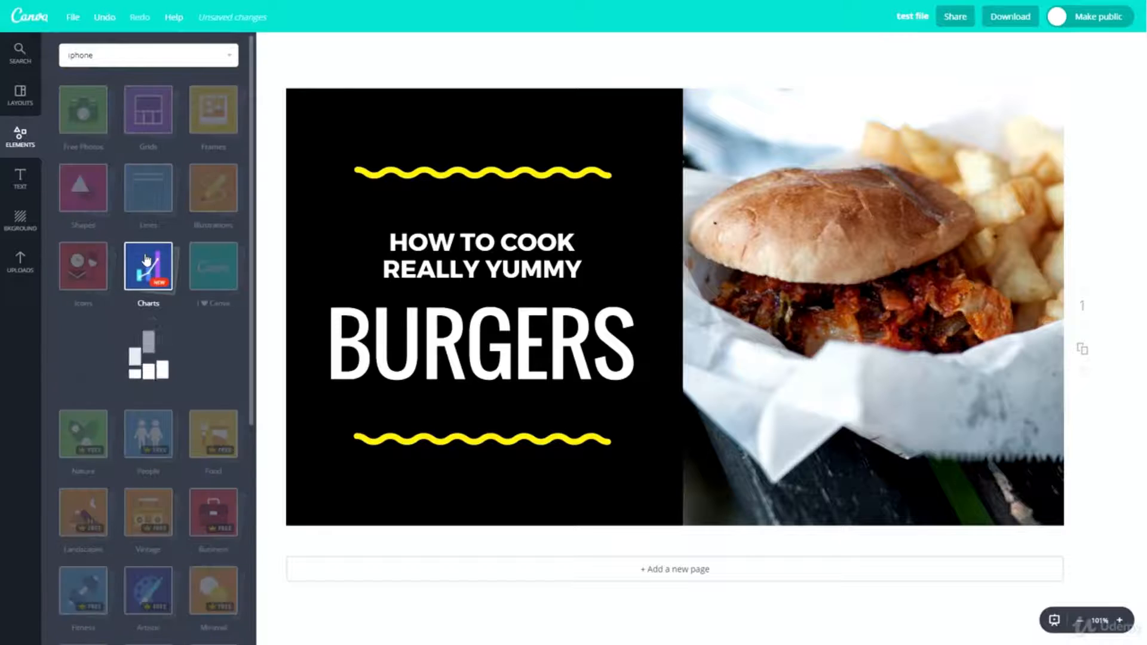
pyautogui.moveTo(102, 376); pyautogui.dragTo(635, 274)
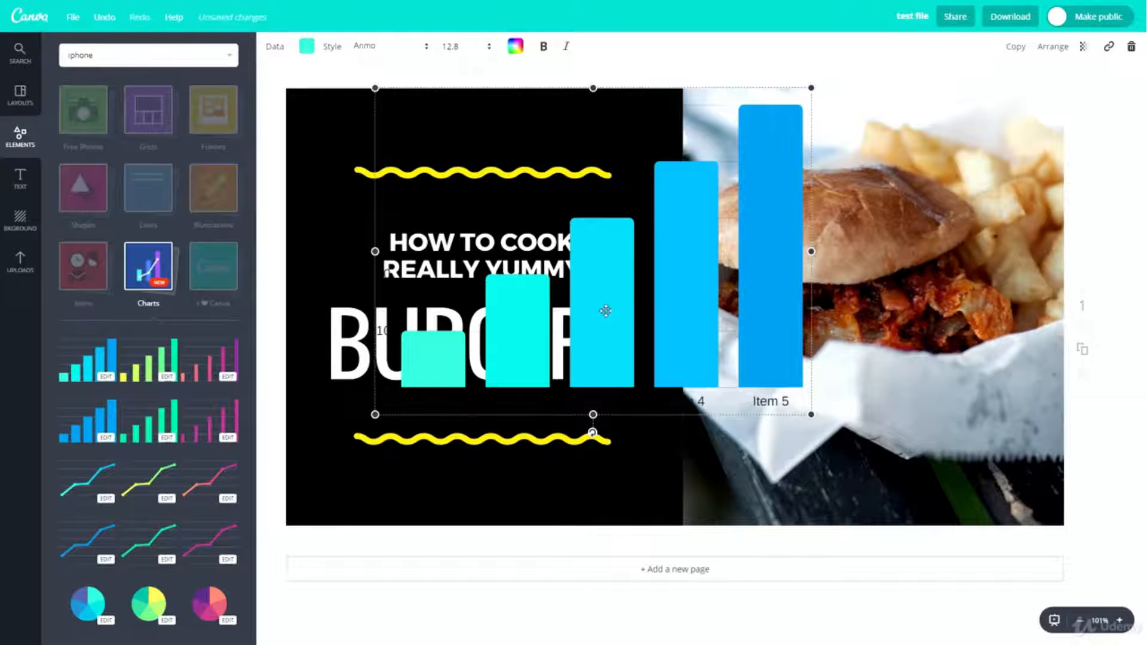
pyautogui.moveTo(608, 300); pyautogui.dragTo(594, 359)
pyautogui.press('Delete')
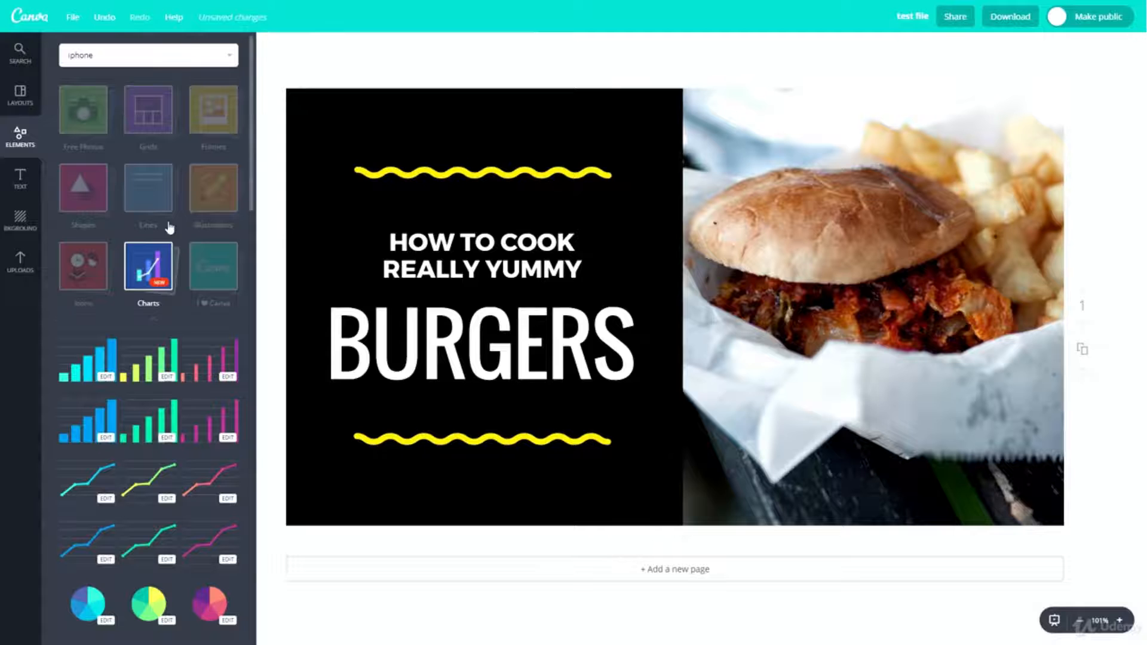
pyautogui.click(145, 283)
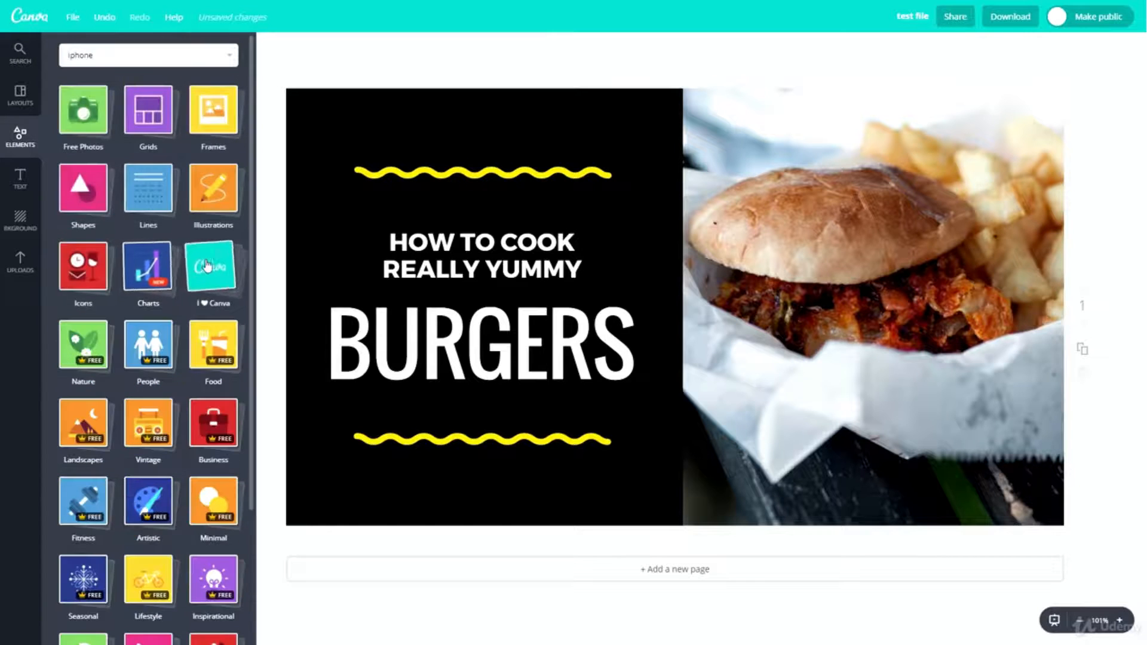
# - Browse the "I ♥ Canva" stickers among the design elements
pyautogui.click(214, 265)
pyautogui.scroll(-5, 123, 392)
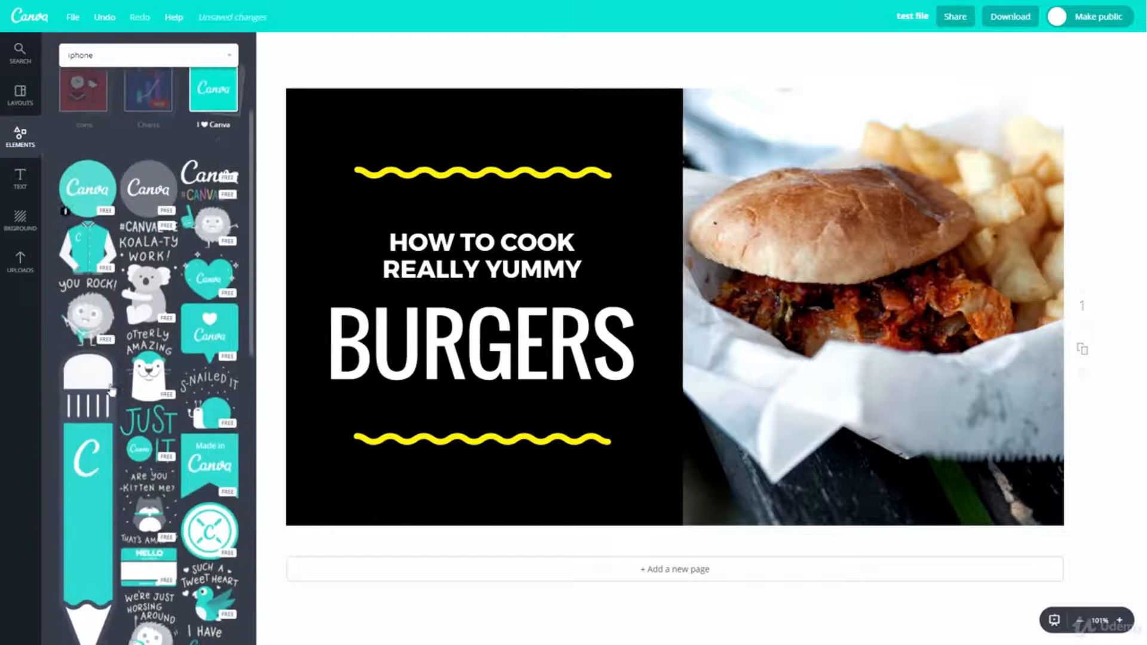
pyautogui.scroll(-2, 123, 391)
pyautogui.scroll(5, 155, 383)
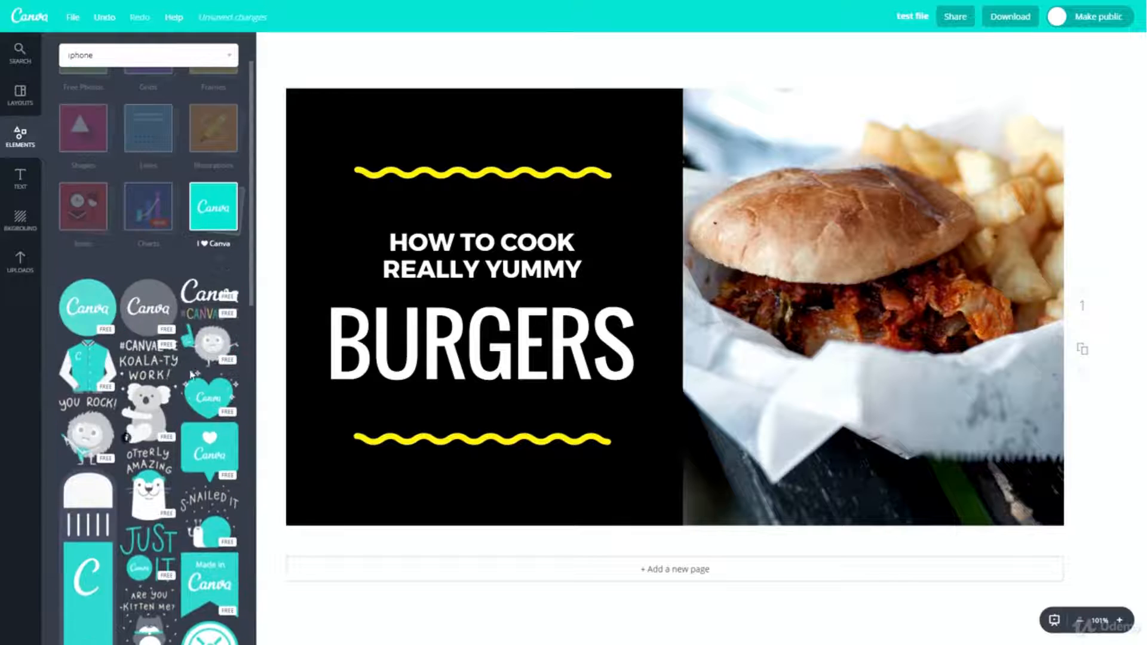
pyautogui.scroll(-8, 171, 373)
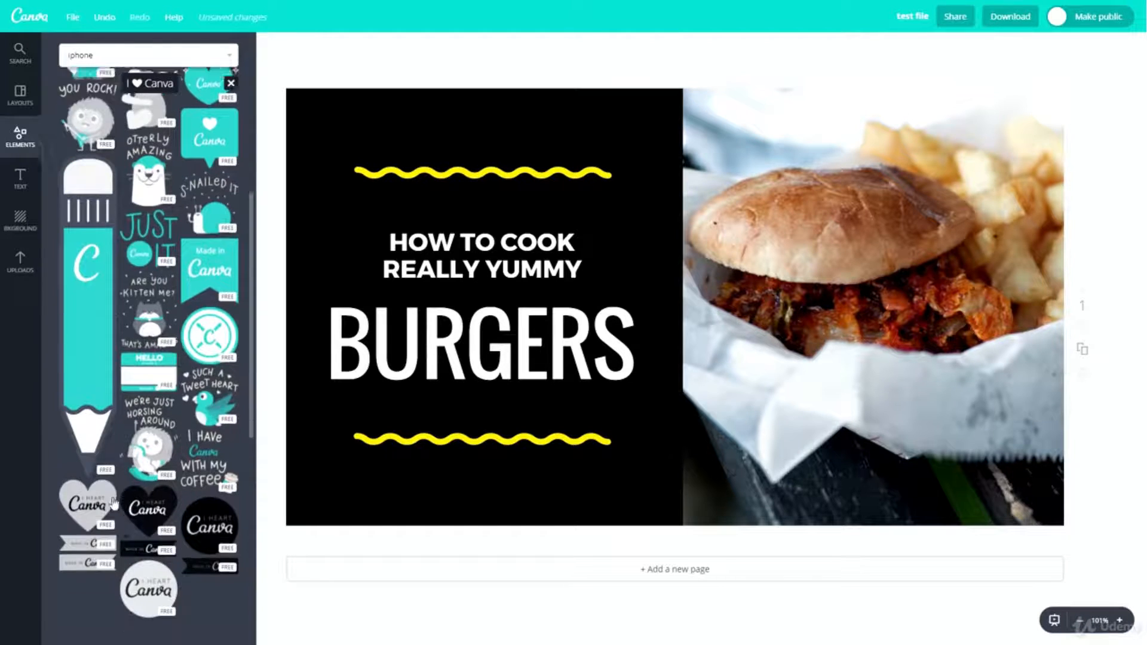
# - Close the "I ♥ Canva" stickers and look through the remaining element categories from Nature to Wedding
pyautogui.scroll(10, 119, 412)
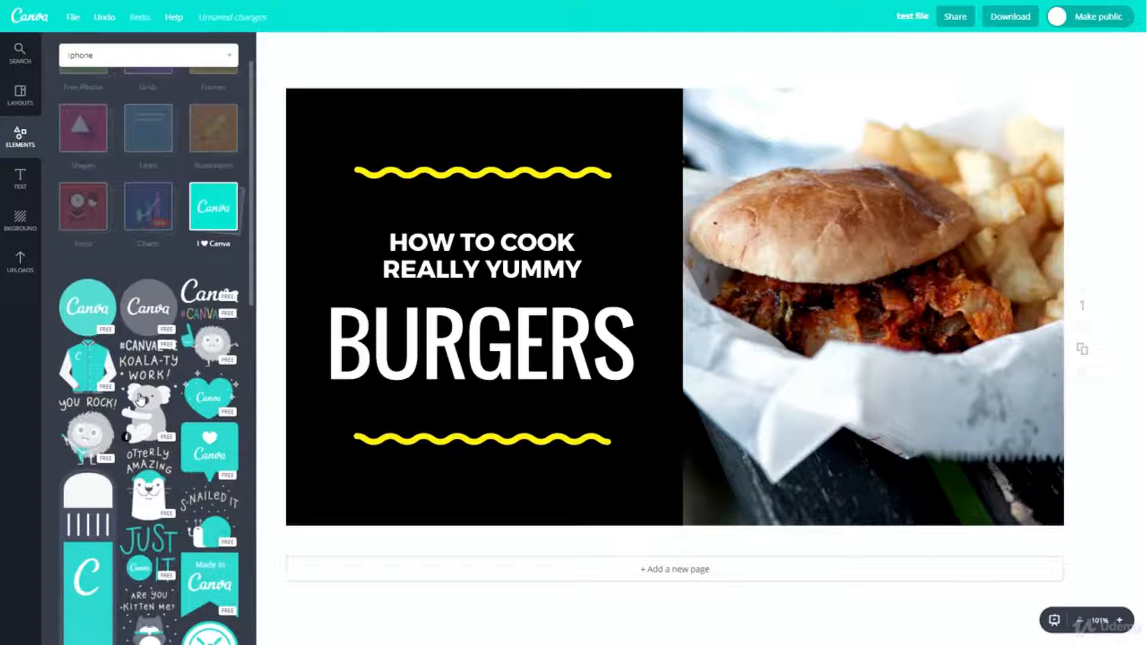
pyautogui.click(203, 211)
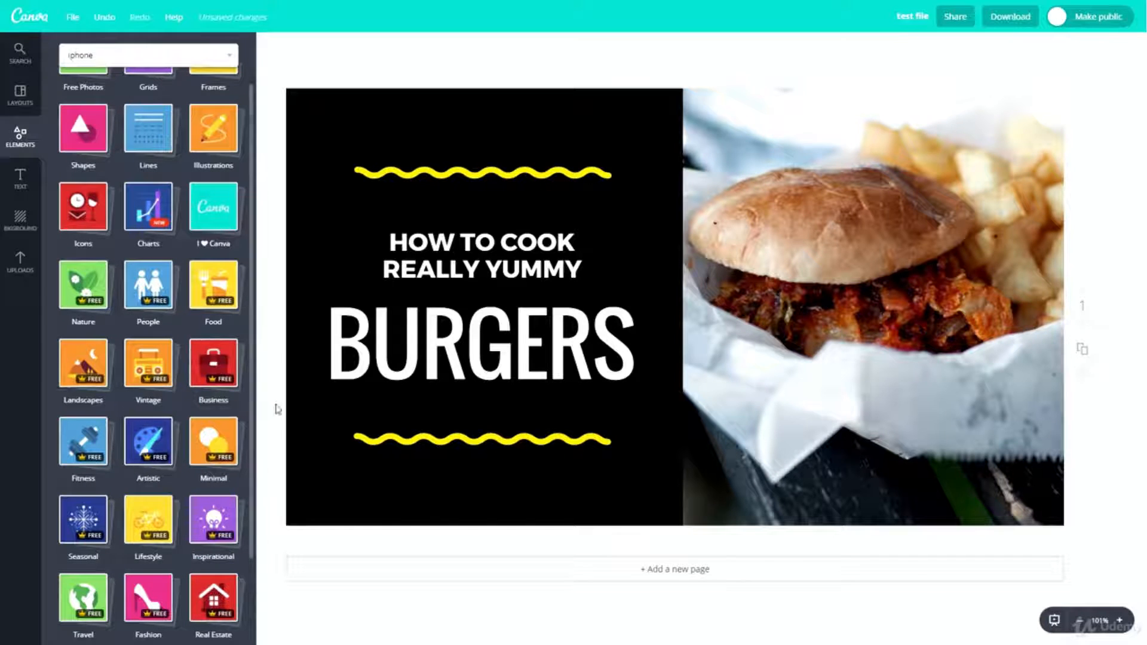
pyautogui.scroll(-2, 225, 433)
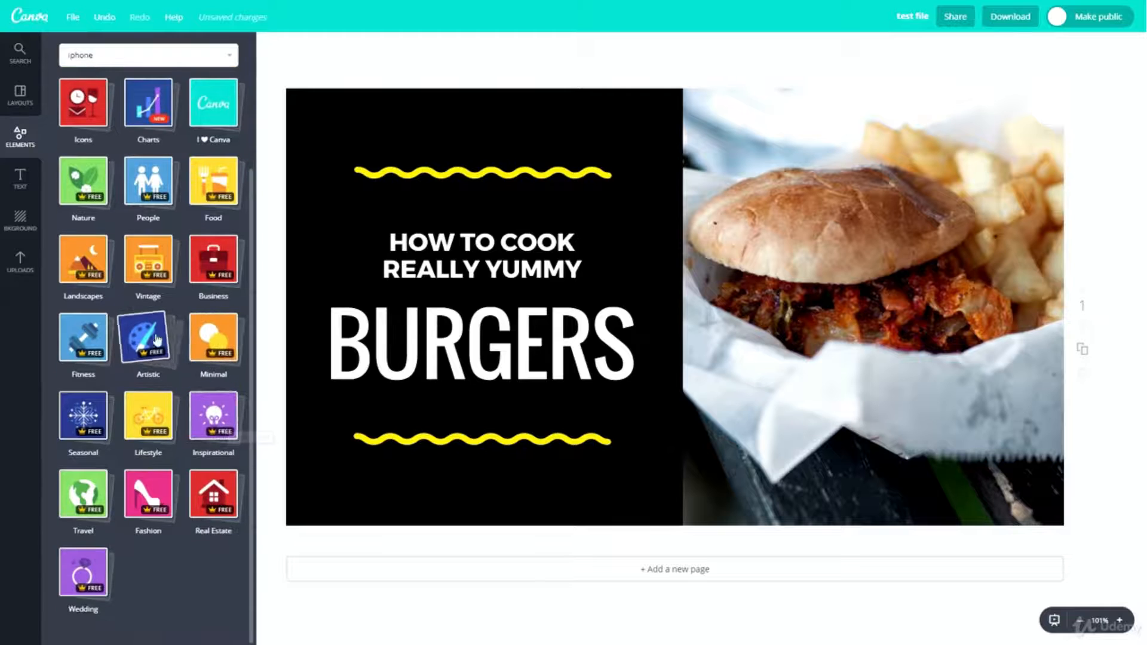
pyautogui.scroll(3, 118, 308)
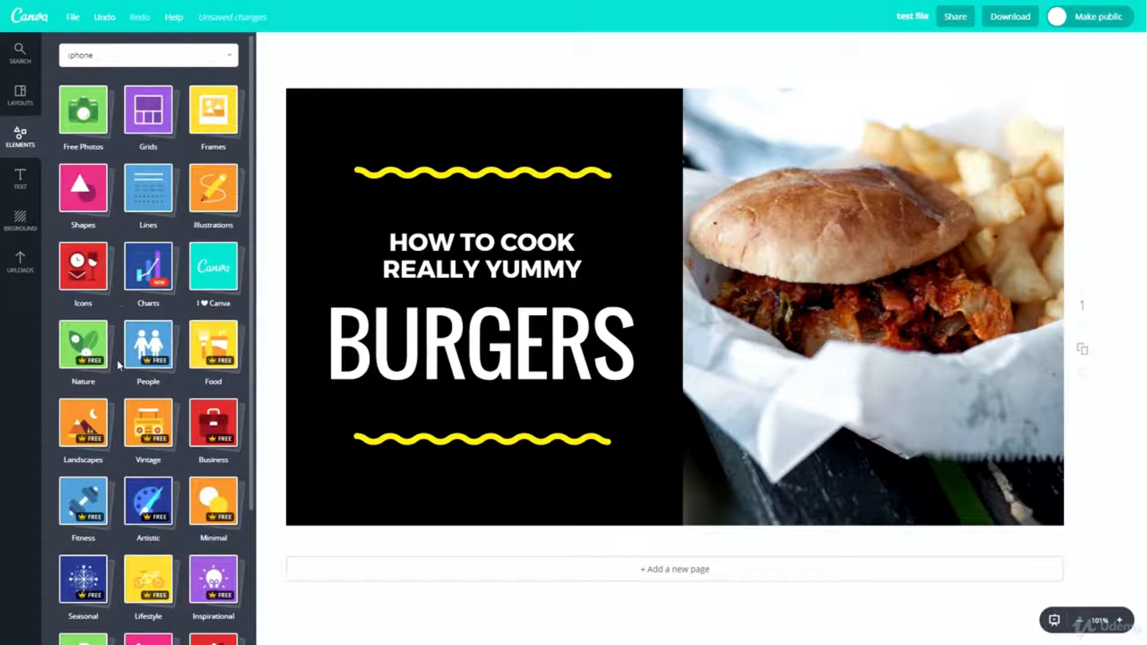
# - Browse the People photos, then briefly open and close the Food element category
pyautogui.click(135, 324)
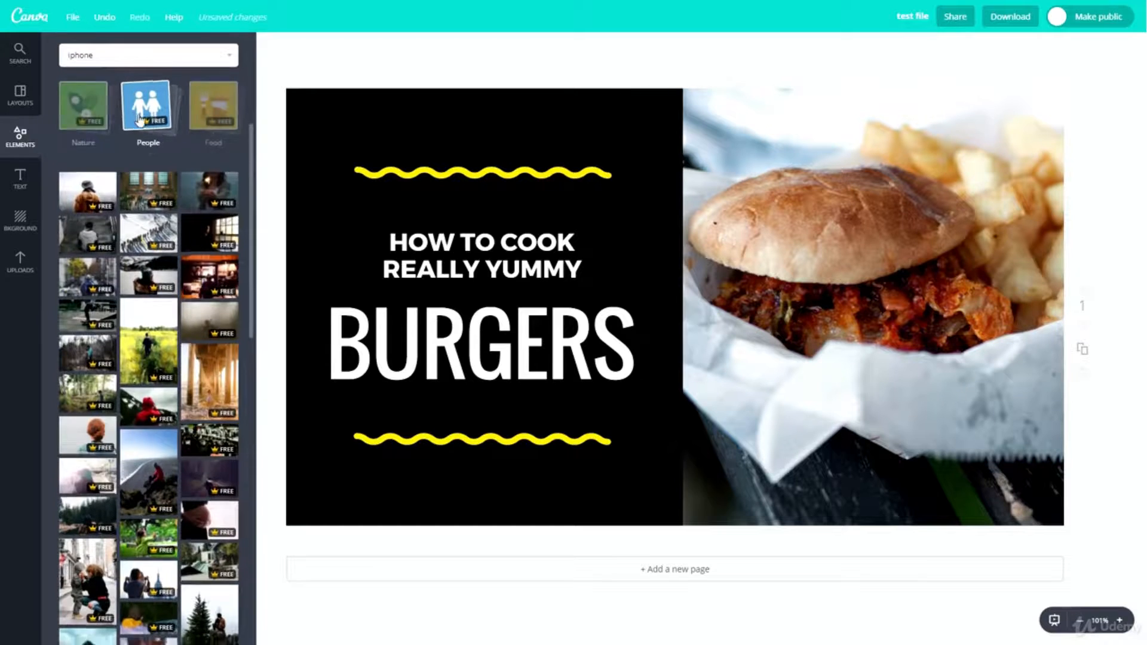
pyautogui.scroll(5, 209, 274)
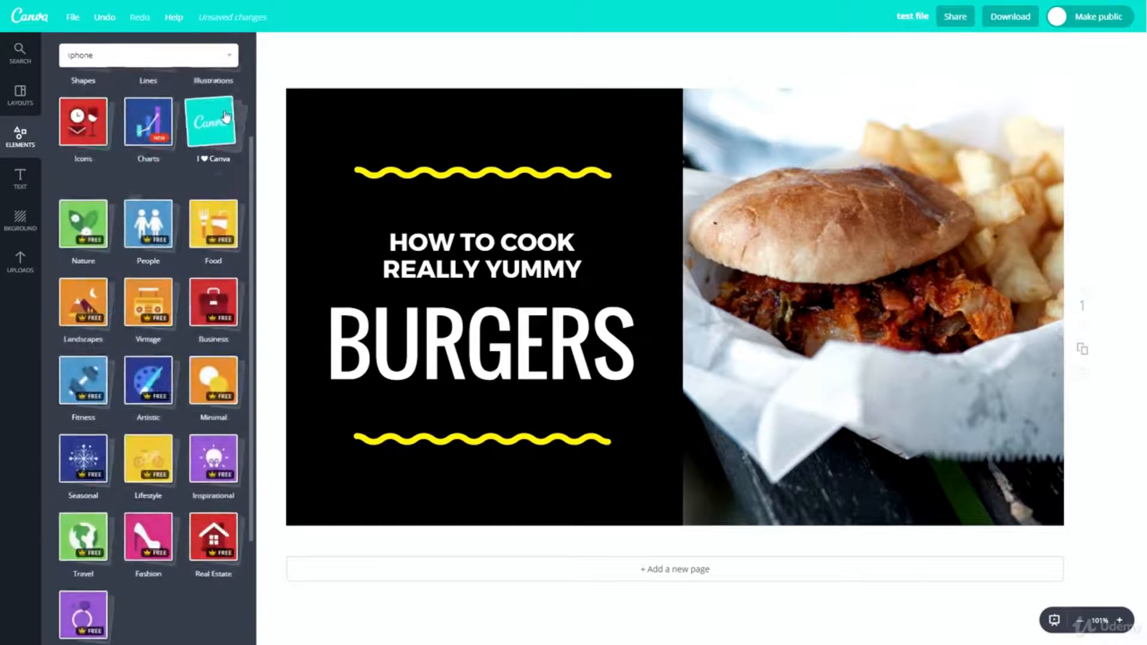
pyautogui.click(225, 219)
pyautogui.click(225, 218)
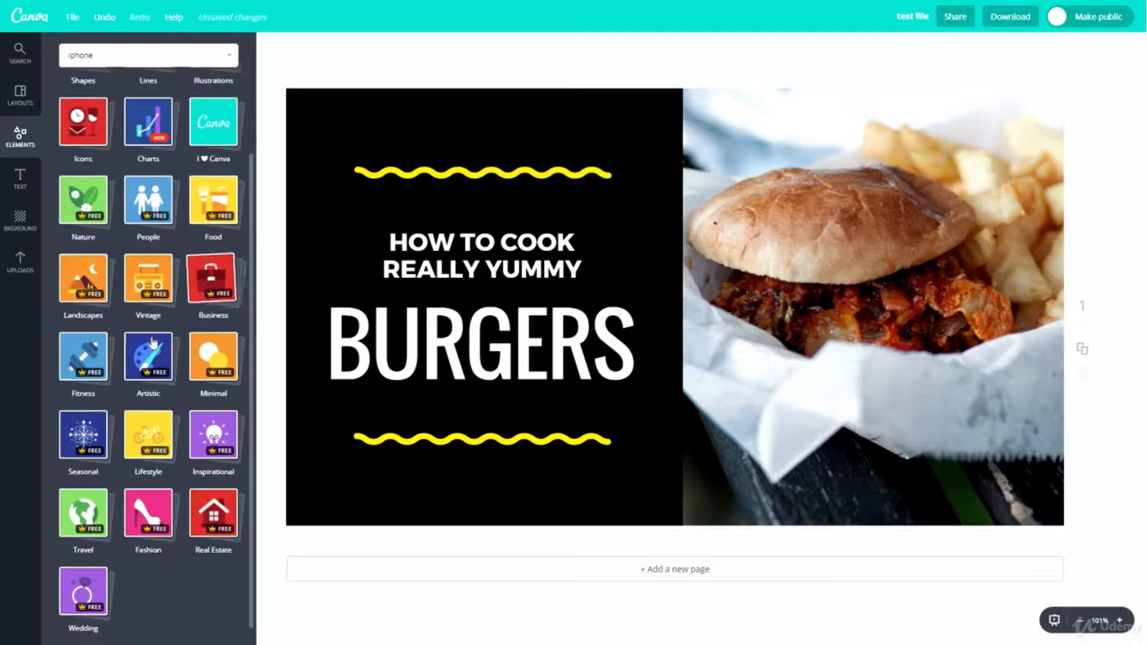
# - Add a heading, a subheading and a body text line over the burger photo, one below the other
pyautogui.click(20, 177)
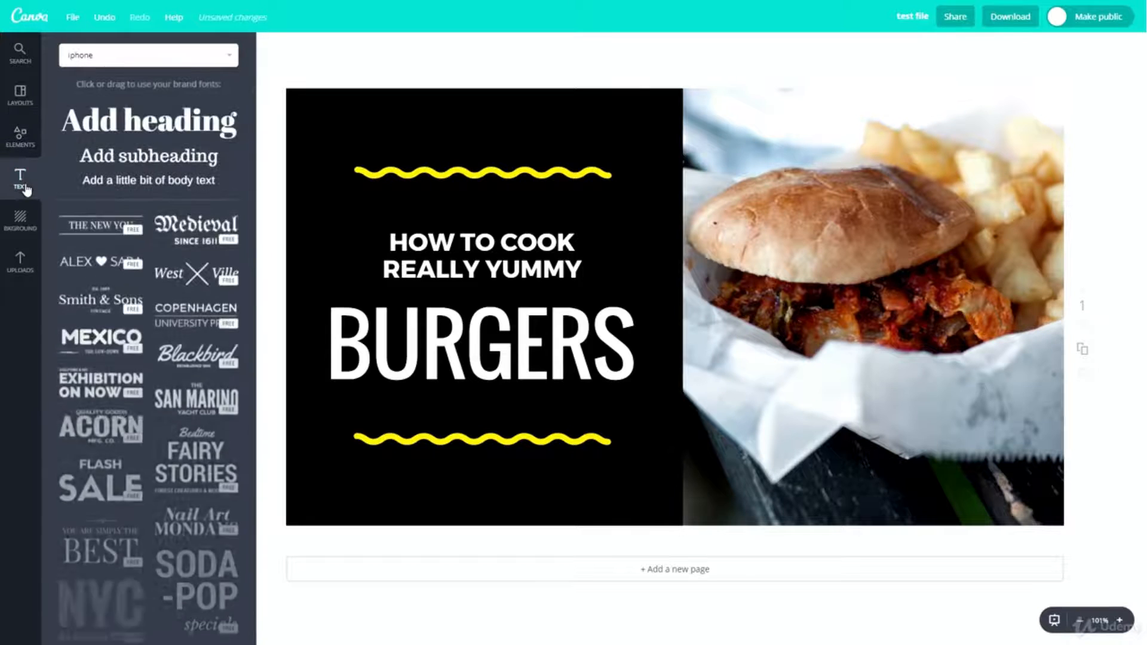
pyautogui.moveTo(125, 121); pyautogui.dragTo(748, 191)
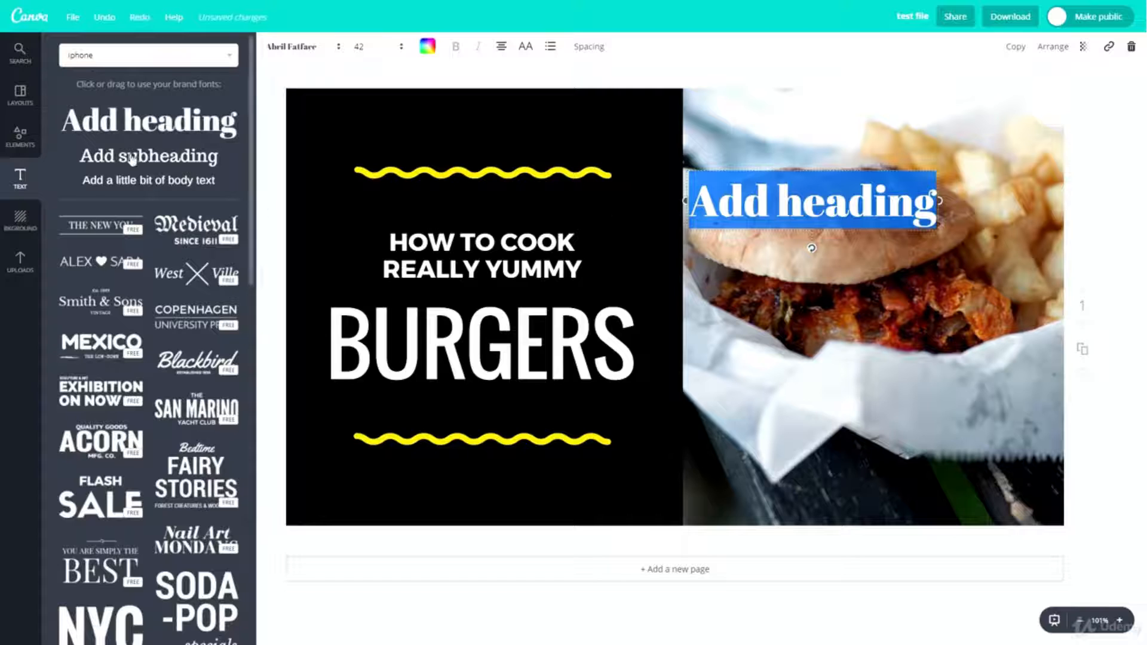
pyautogui.moveTo(132, 156); pyautogui.dragTo(803, 289)
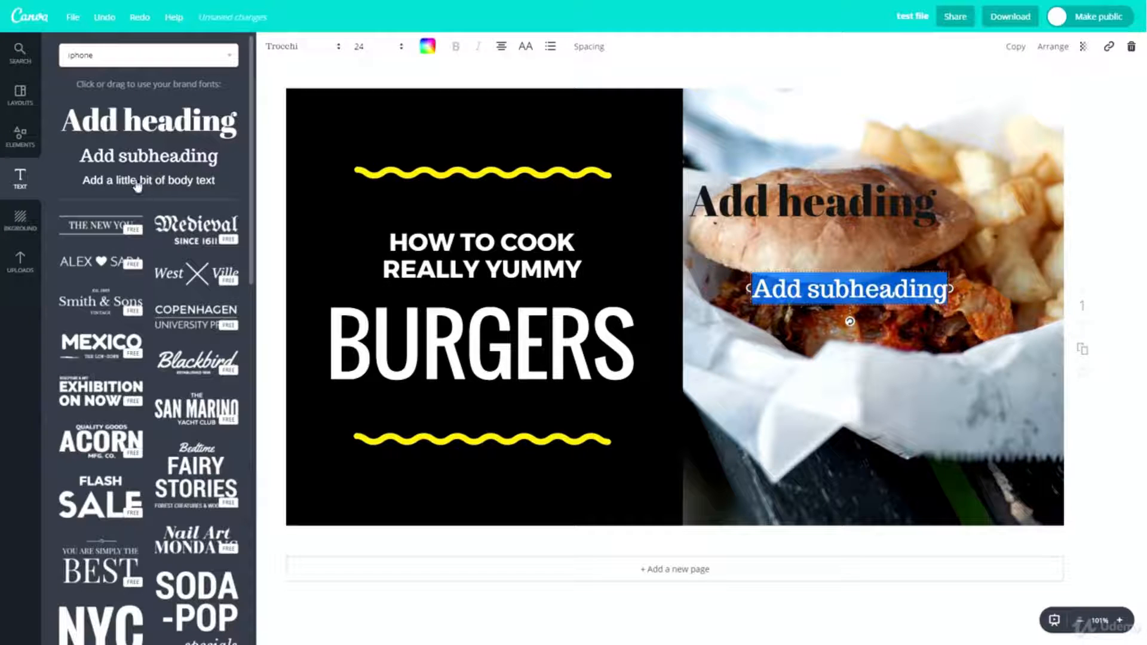
pyautogui.moveTo(138, 186); pyautogui.dragTo(798, 344)
# - Browse the ready-made text designs, place the "ELEVATE" design on the burger thumbnail and delete it again
pyautogui.scroll(-1, 118, 284)
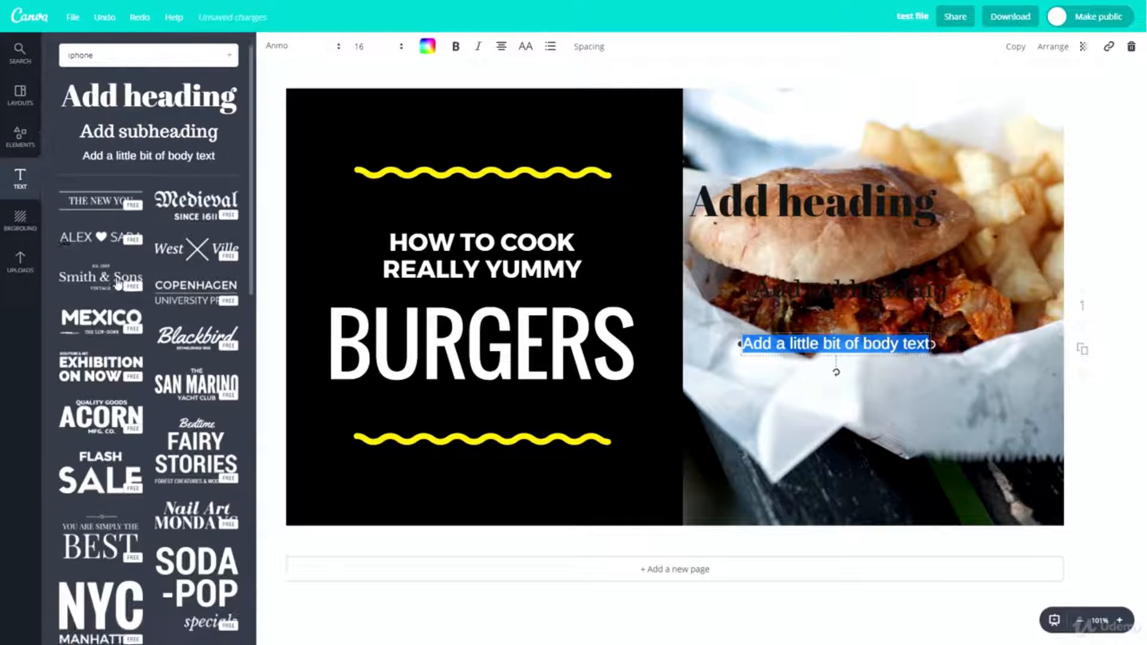
pyautogui.scroll(-8, 117, 284)
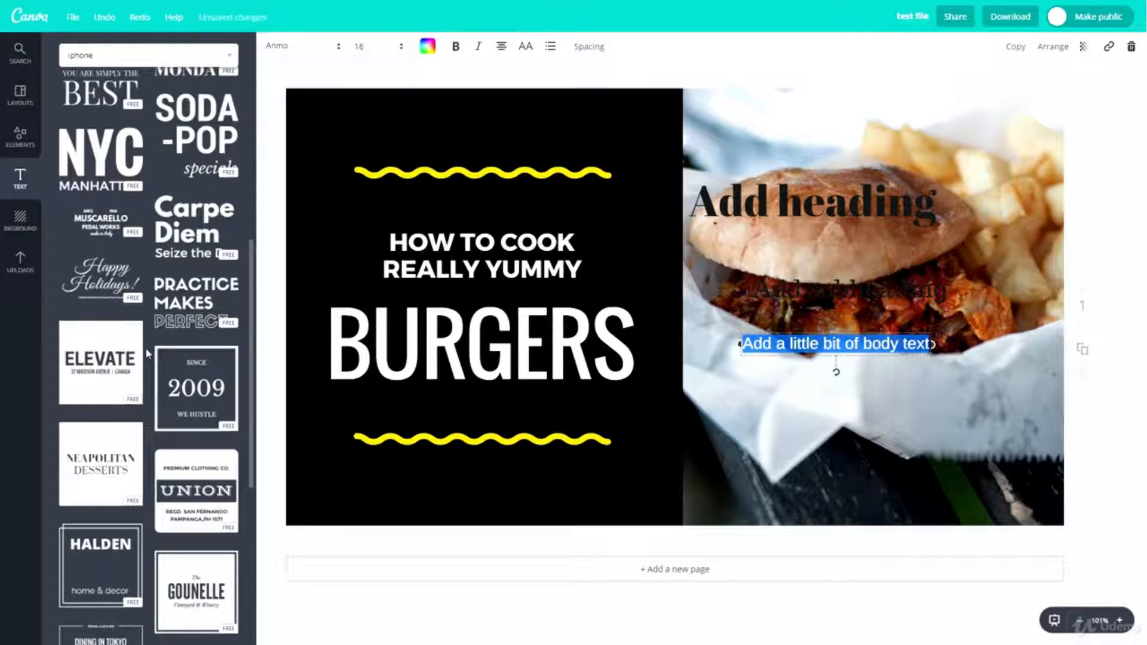
pyautogui.scroll(-3, 71, 256)
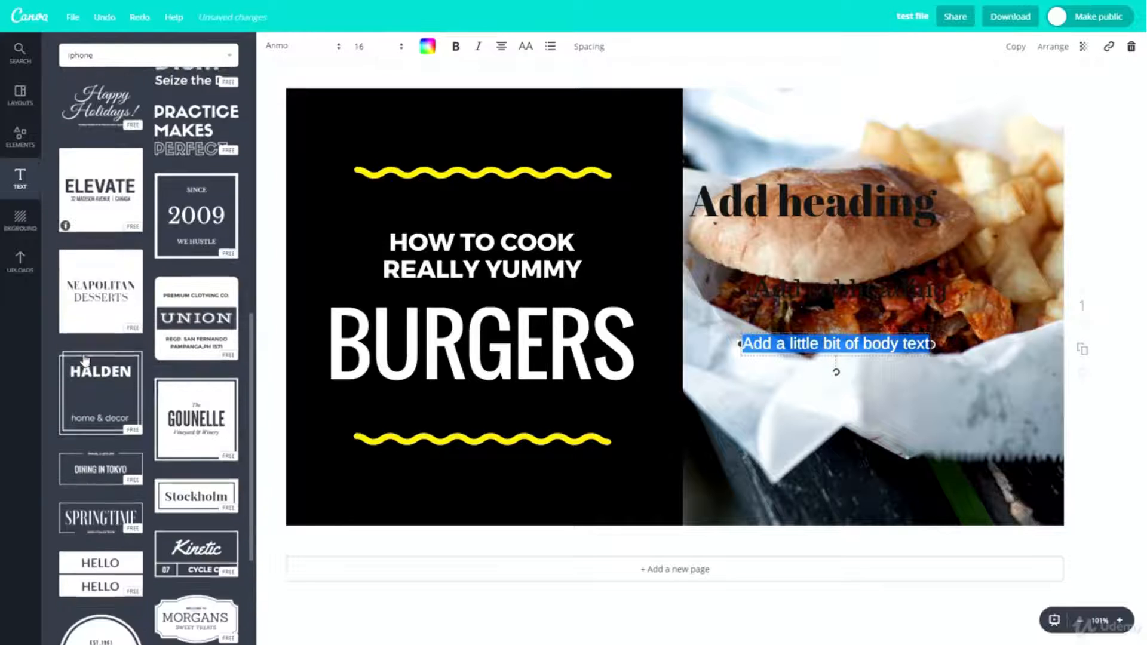
pyautogui.moveTo(99, 183); pyautogui.dragTo(653, 283)
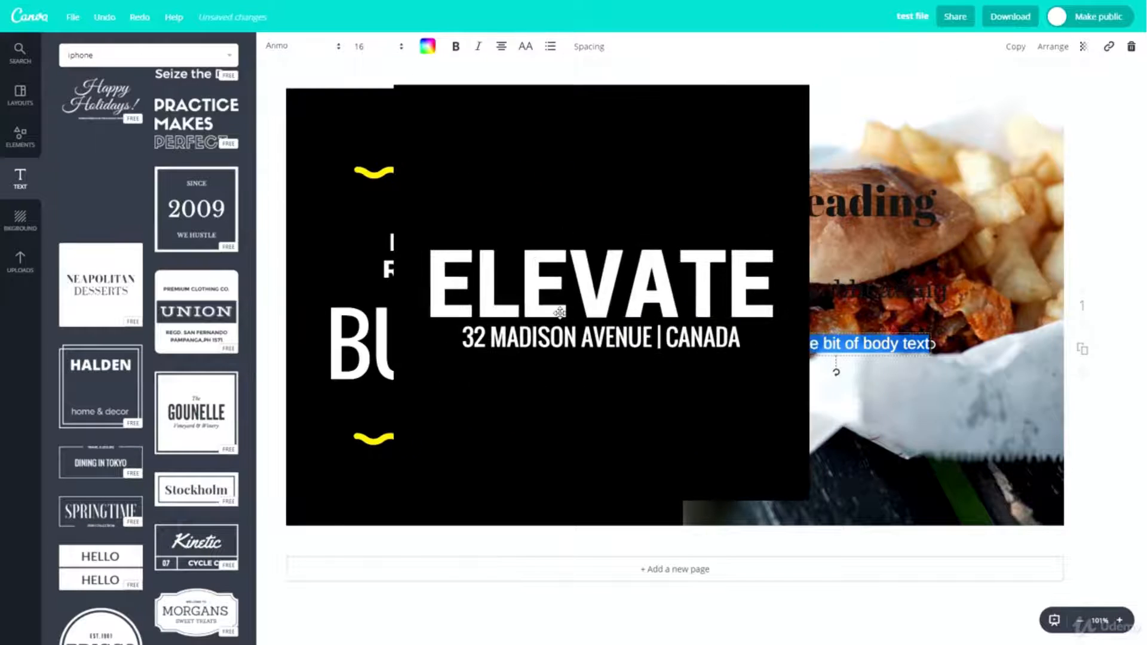
pyautogui.press('Delete')
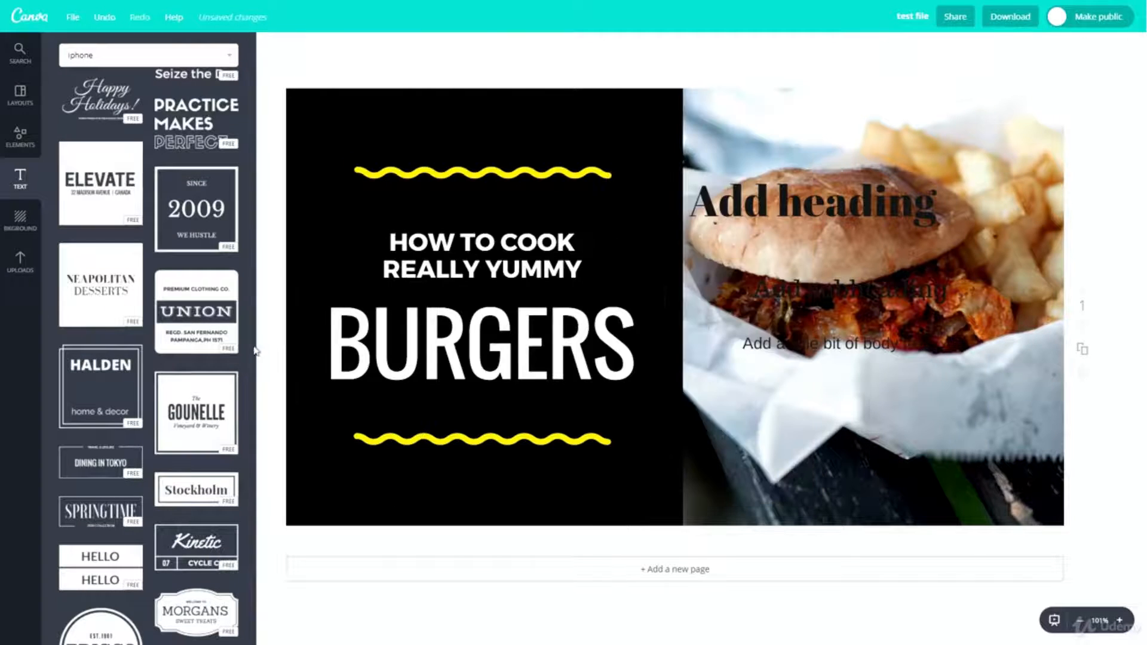
# - View the font and size choices for the "Add heading" text and recolour it yellow
pyautogui.doubleClick(807, 193)
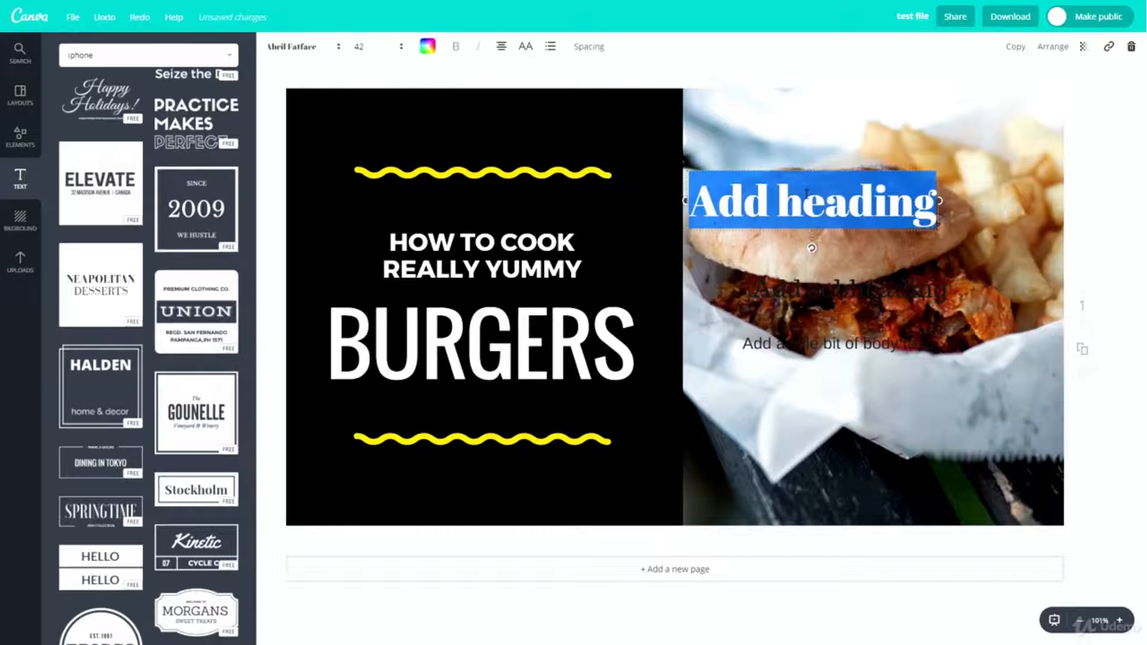
pyautogui.click(329, 54)
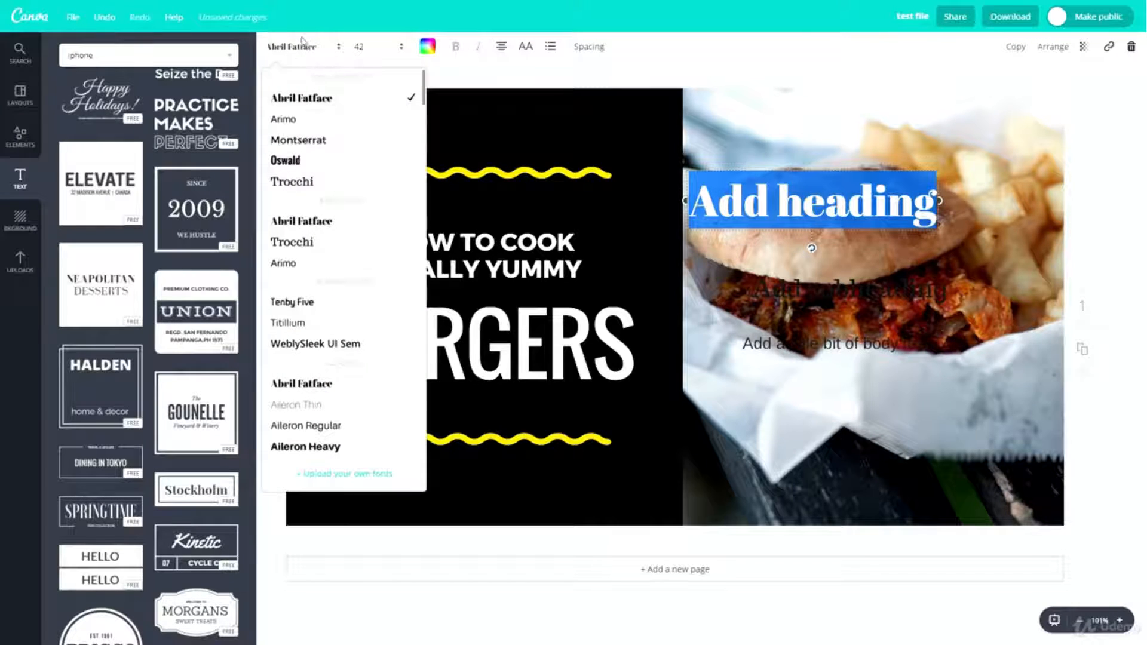
pyautogui.click(359, 48)
pyautogui.click(428, 54)
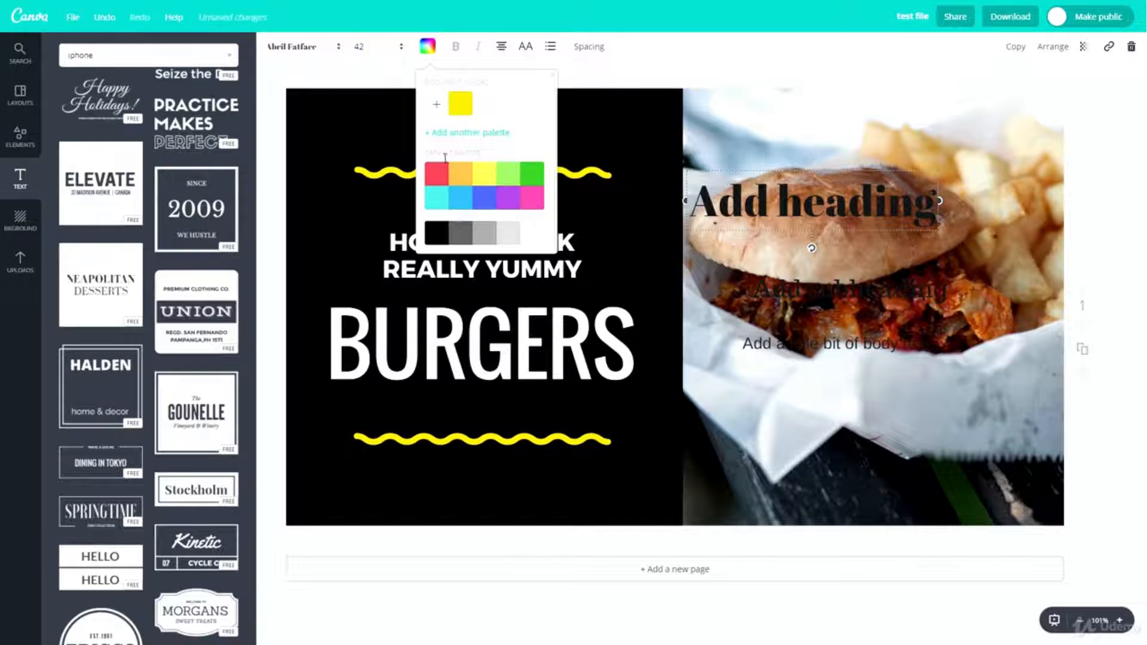
pyautogui.click(481, 174)
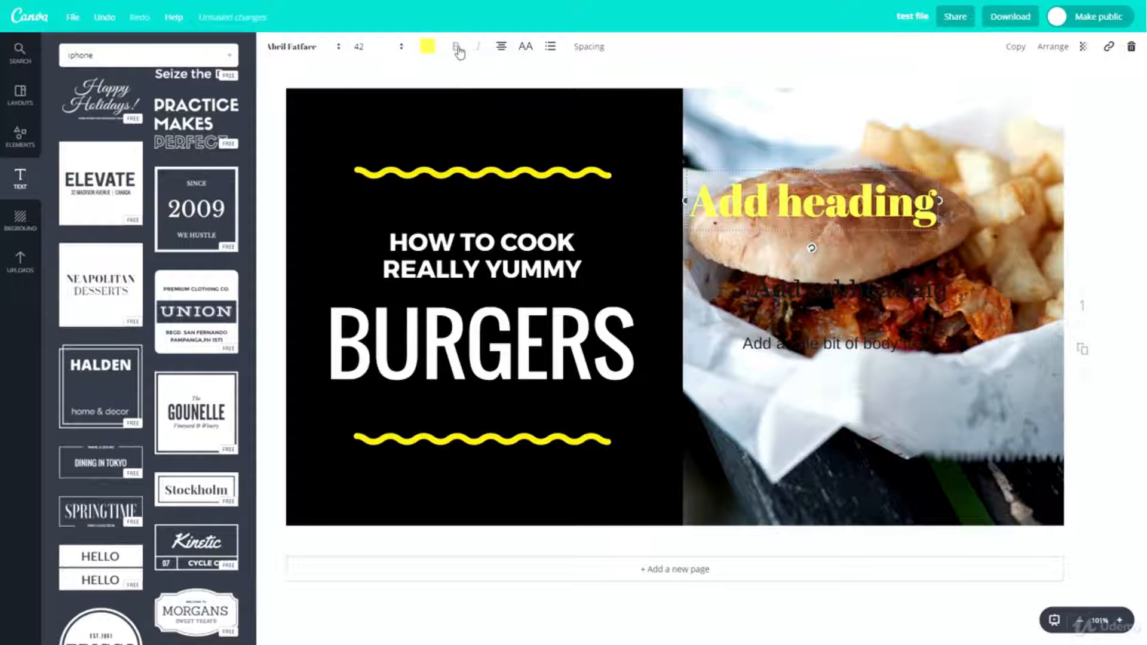
# - Try left, right and centre alignment on the yellow heading and finish with it centred
pyautogui.click(497, 50)
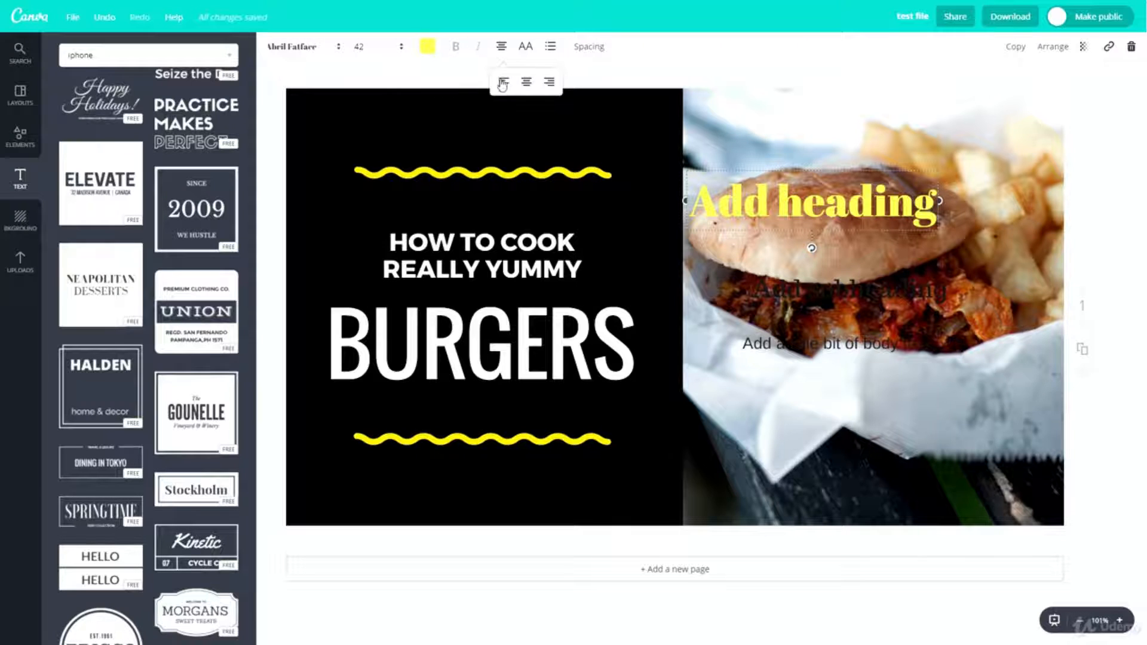
pyautogui.click(503, 82)
pyautogui.click(547, 83)
pyautogui.click(527, 83)
pyautogui.click(504, 85)
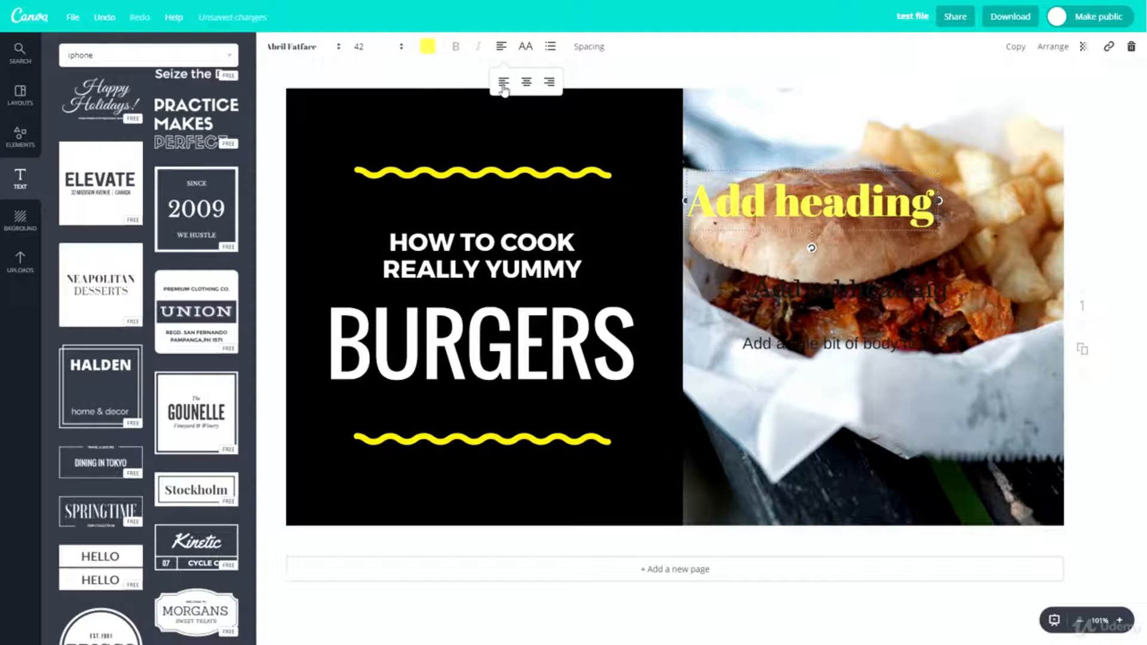
pyautogui.click(526, 85)
pyautogui.click(546, 85)
pyautogui.click(525, 85)
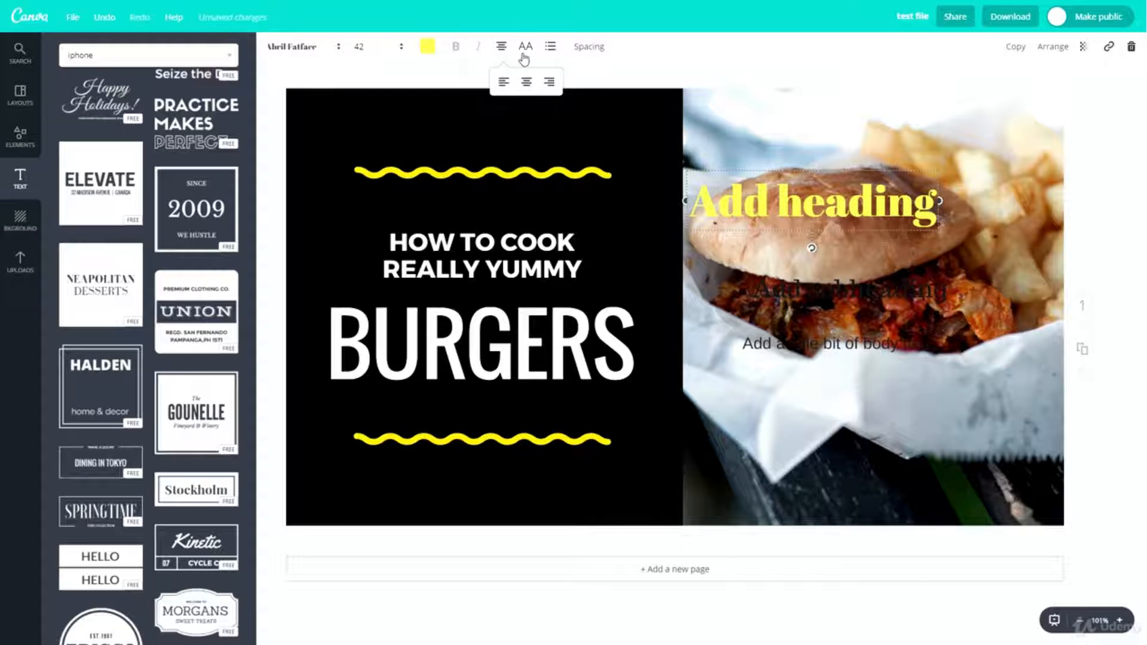
# - Switch the uppercase option and the bulleted list on and off for the yellow heading
pyautogui.click(523, 55)
pyautogui.click(531, 49)
pyautogui.click(552, 63)
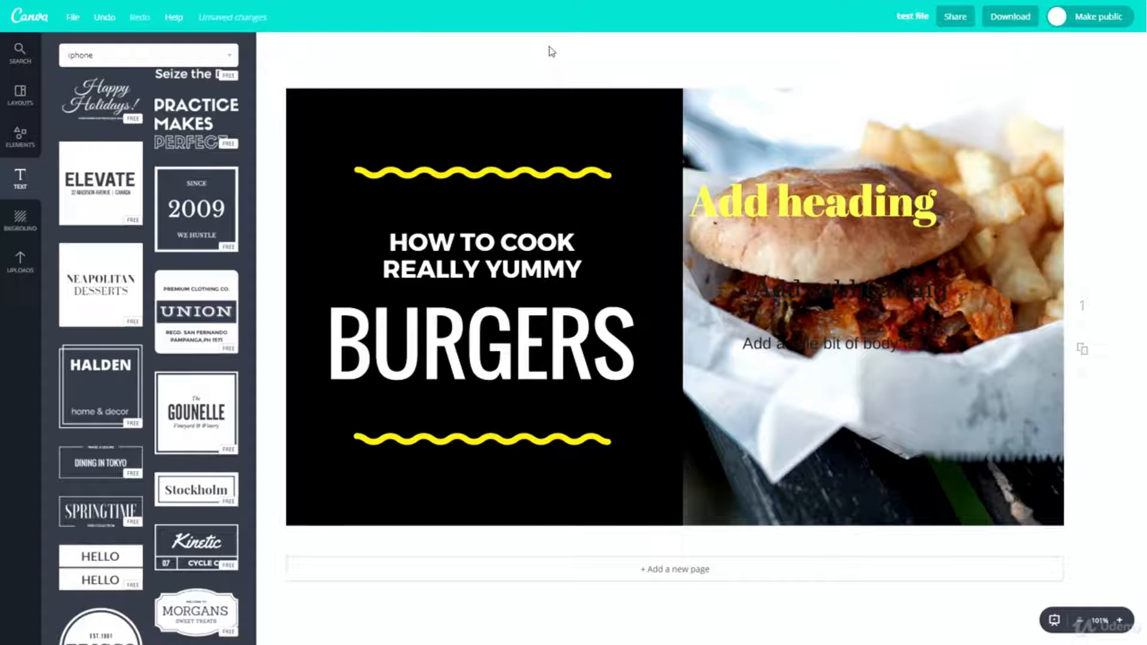
pyautogui.click(810, 205)
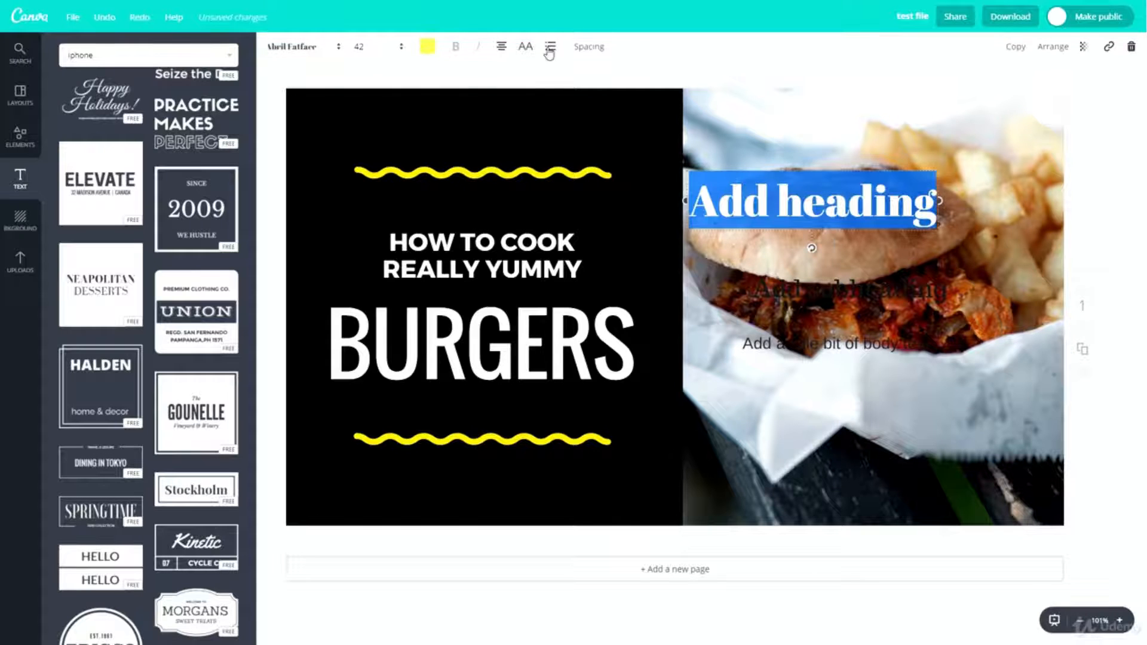
pyautogui.click(549, 53)
pyautogui.click(552, 48)
# - Set the yellow heading's letter spacing to 450 and its line height to 0.83
pyautogui.click(590, 47)
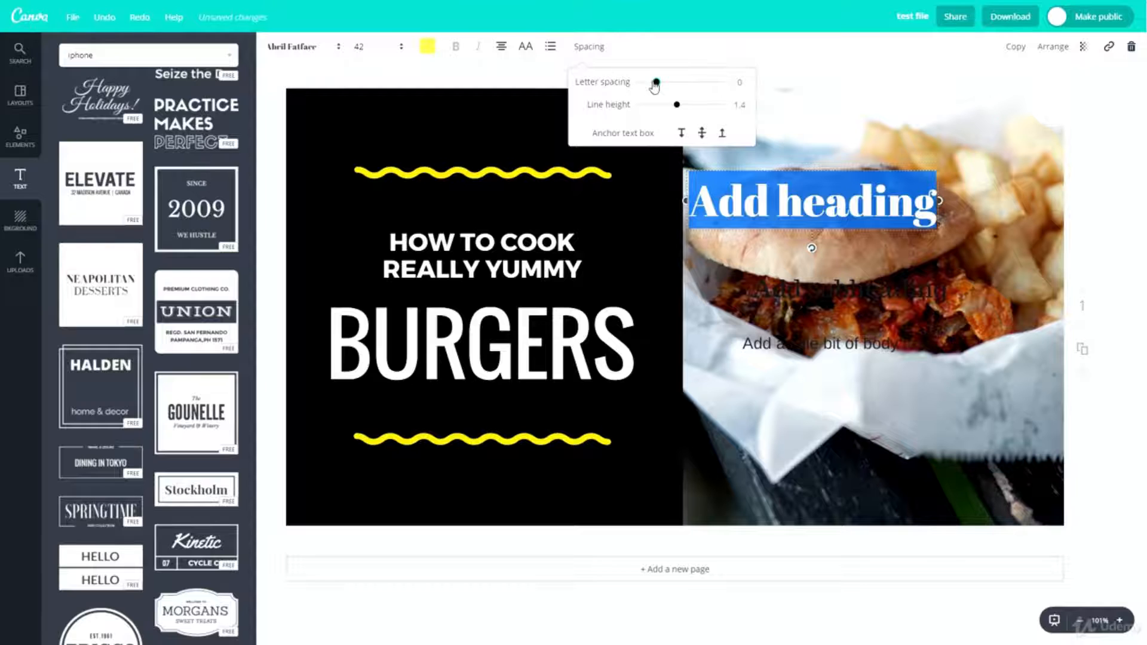
pyautogui.moveTo(657, 81); pyautogui.dragTo(656, 112)
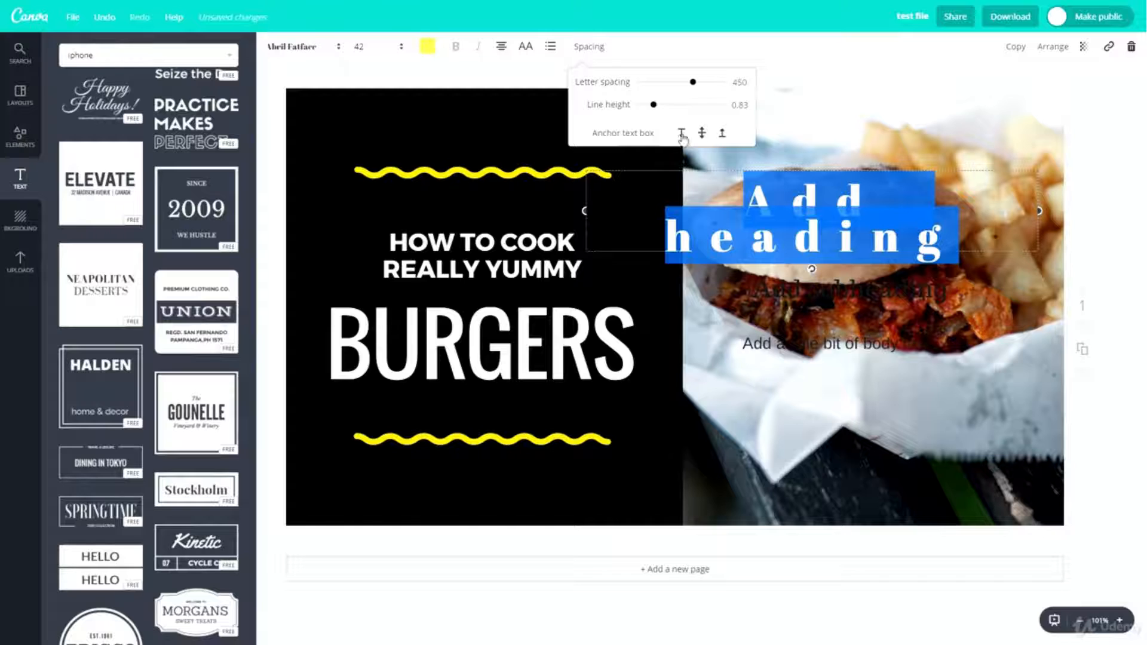
pyautogui.click(646, 52)
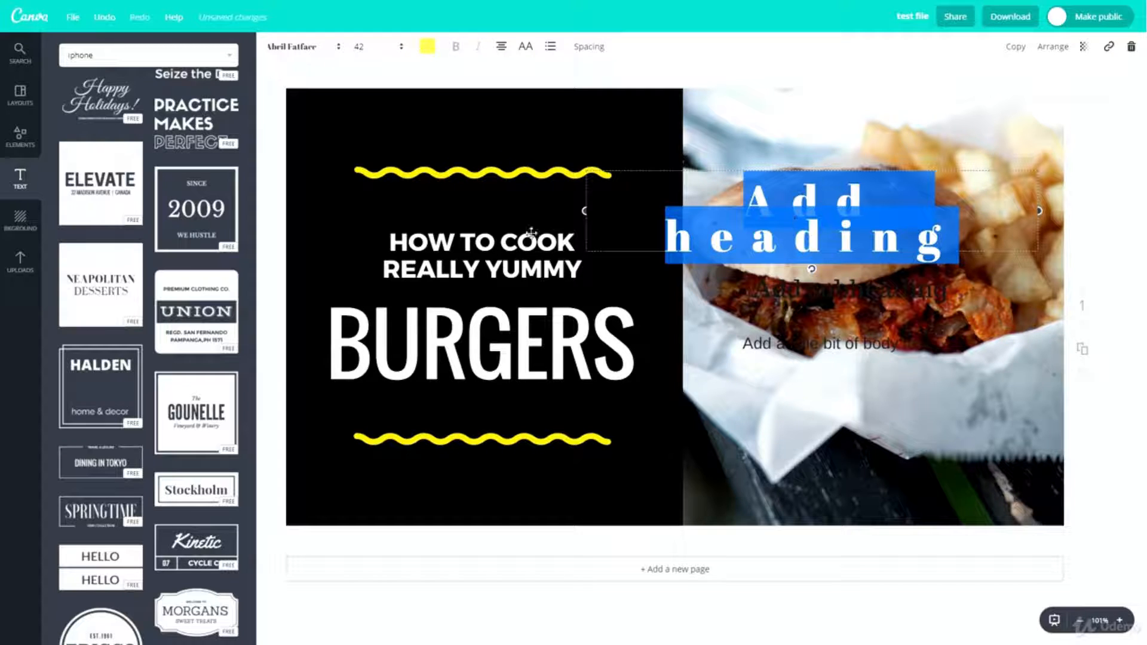
# - Move the yellow heading over the "HOW TO COOK REALLY YUMMY" text and send it one layer back
pyautogui.moveTo(676, 167); pyautogui.dragTo(503, 193)
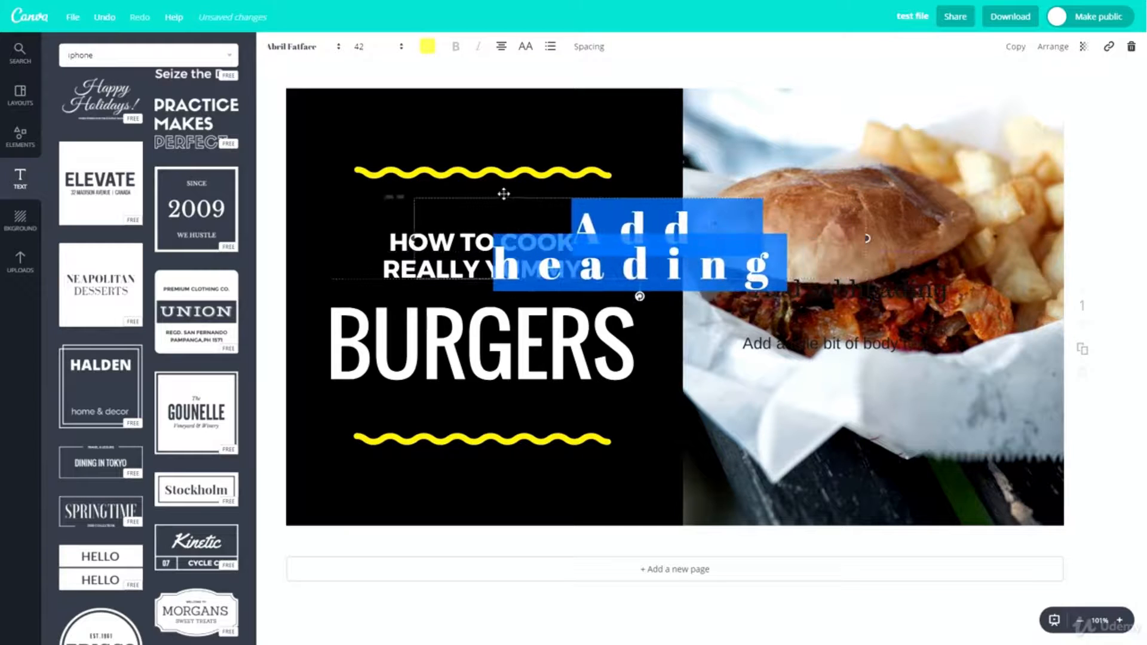
pyautogui.click(395, 301)
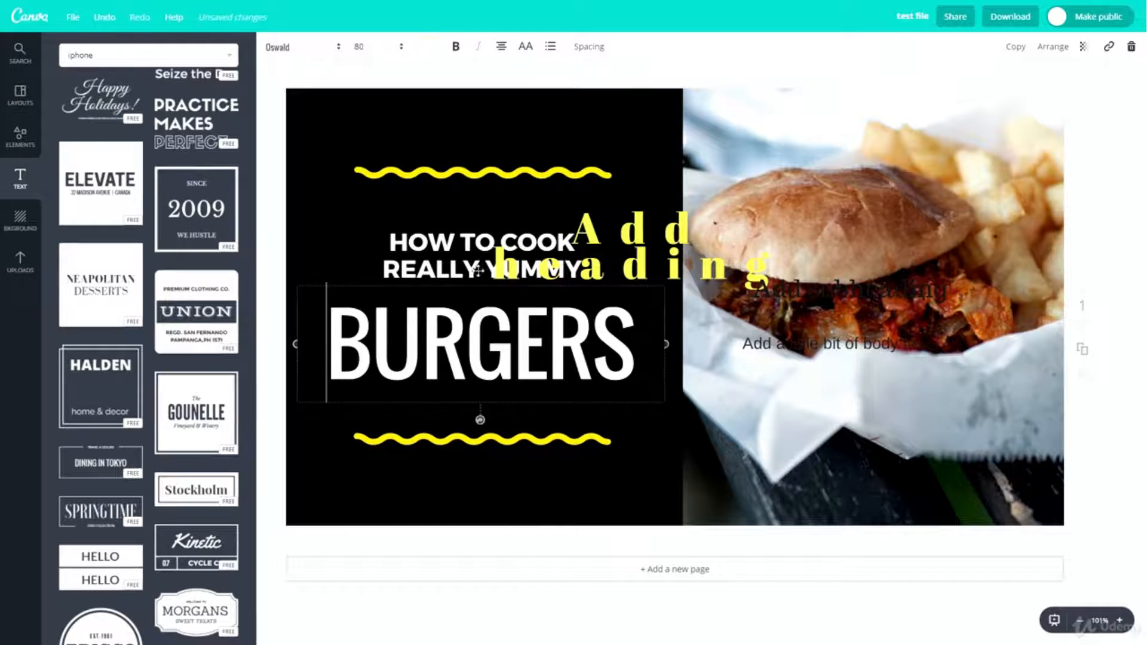
pyautogui.click(619, 229)
pyautogui.click(1052, 48)
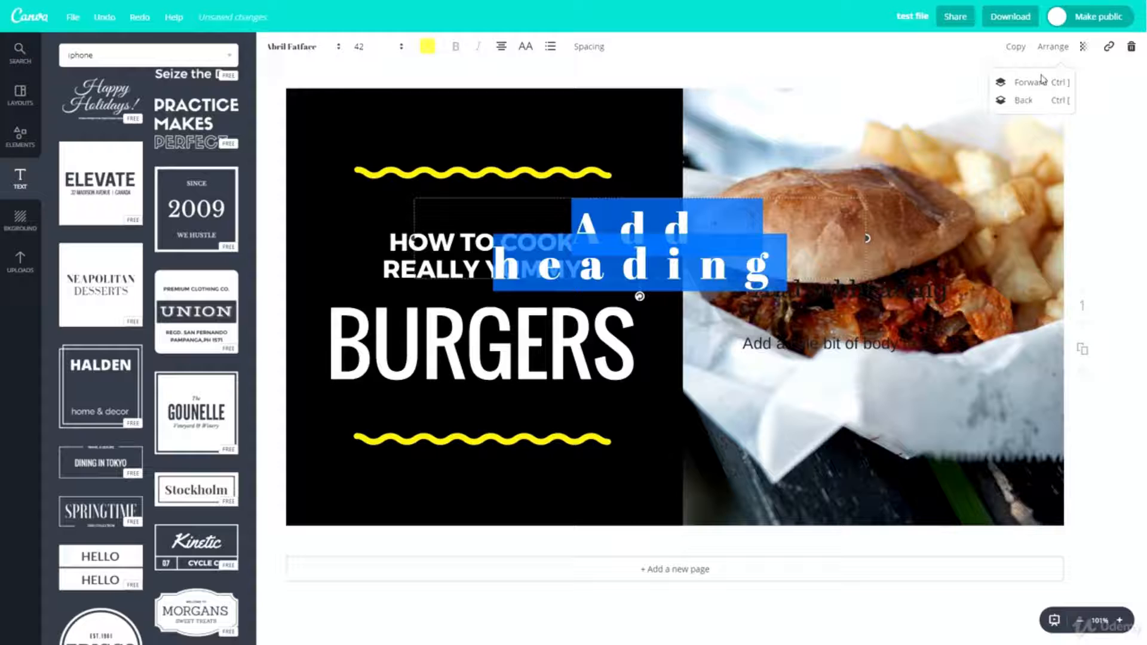
pyautogui.click(1024, 100)
# - Shift the "HOW TO COOK REALLY YUMMY" text slightly up and left, and move the yellow heading onto the burger bun
pyautogui.click(389, 239)
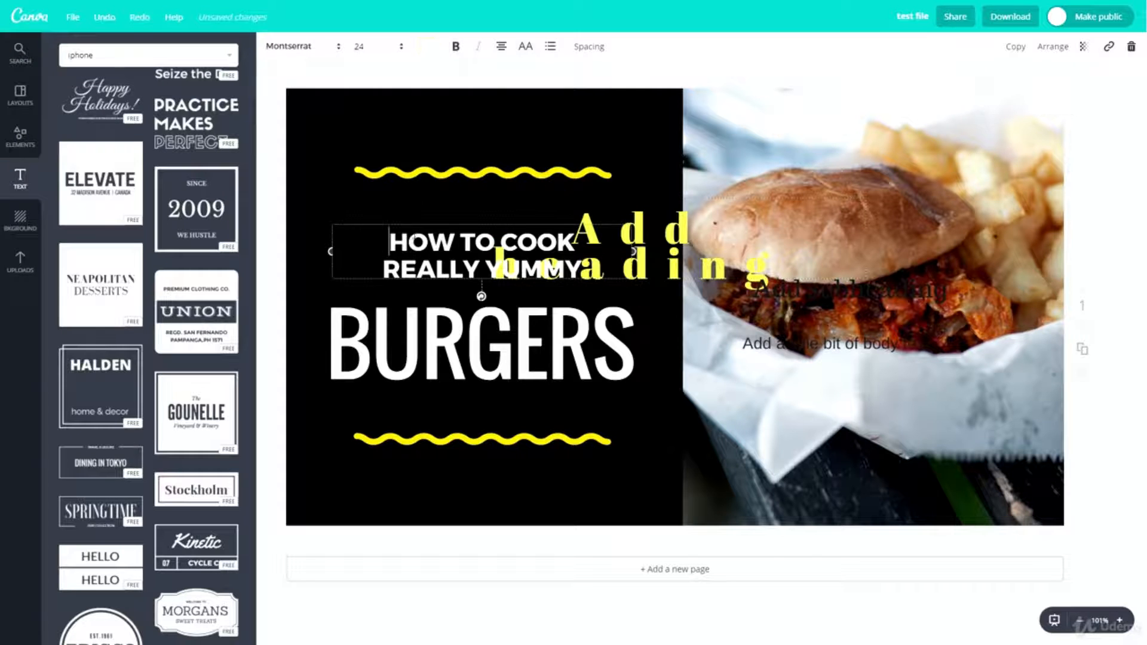
pyautogui.moveTo(512, 221)
pyautogui.mouseDown()
pyautogui.moveTo(502, 218)
pyautogui.moveTo(511, 236)
pyautogui.moveTo(492, 219)
pyautogui.mouseUp()
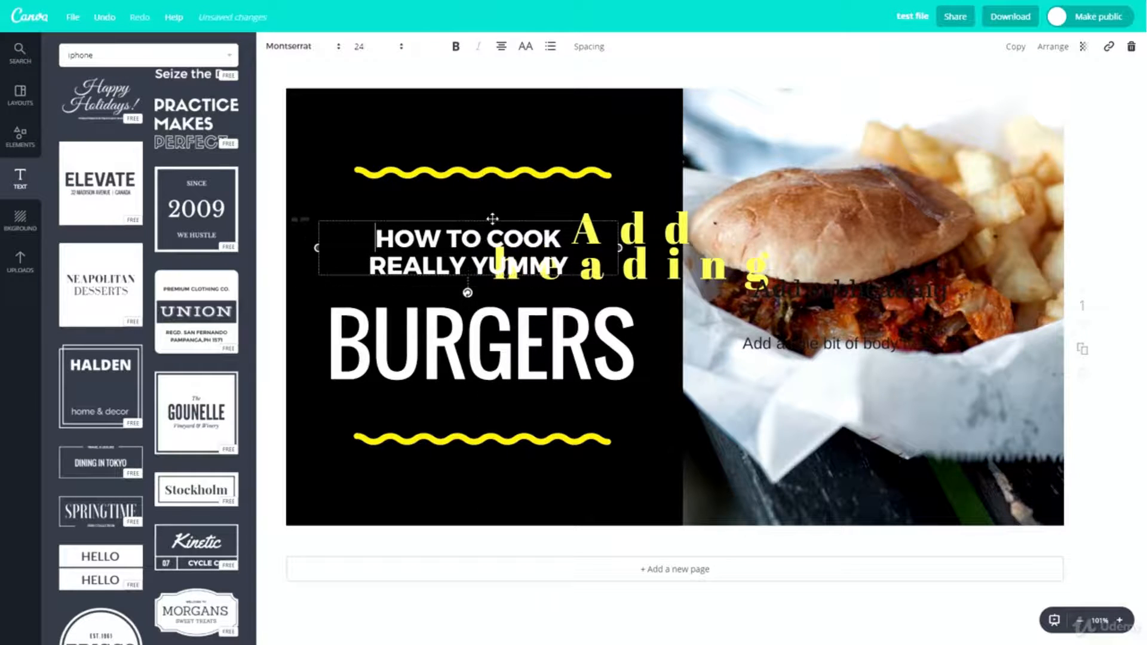
pyautogui.moveTo(641, 234); pyautogui.dragTo(702, 209)
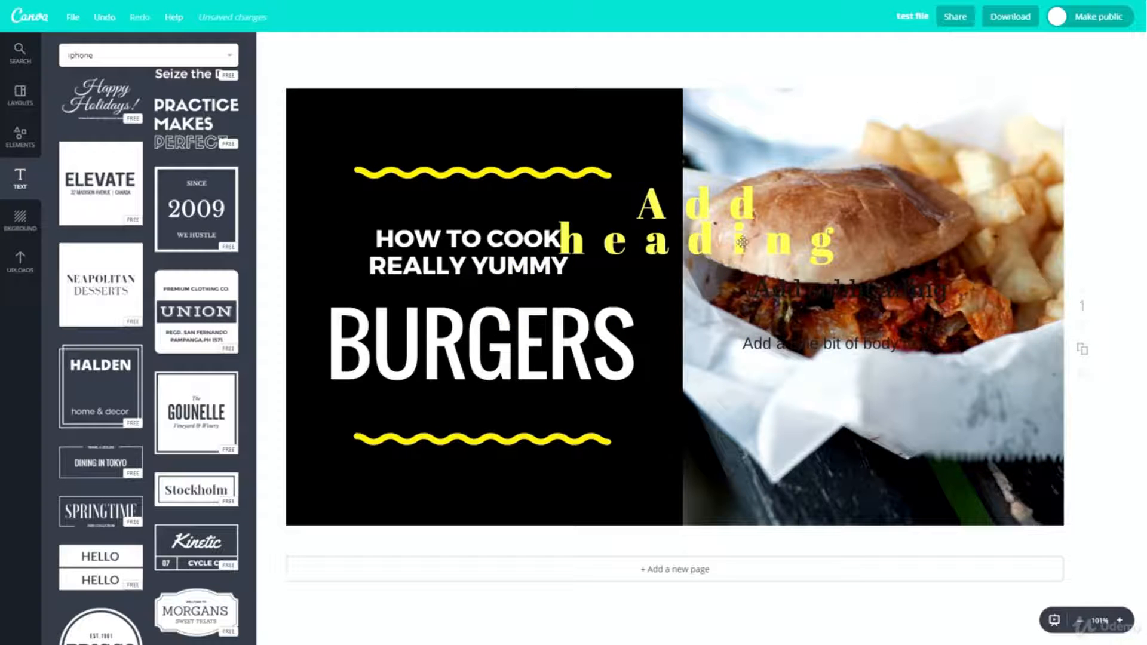
pyautogui.moveTo(726, 242); pyautogui.dragTo(793, 203)
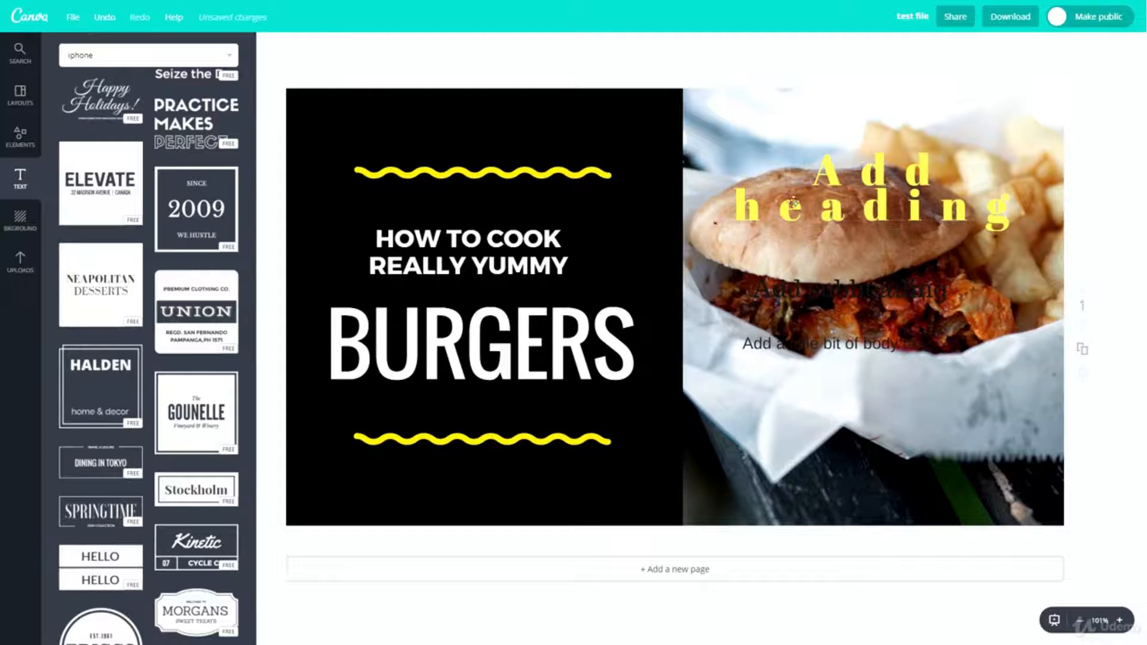
pyautogui.click(869, 175)
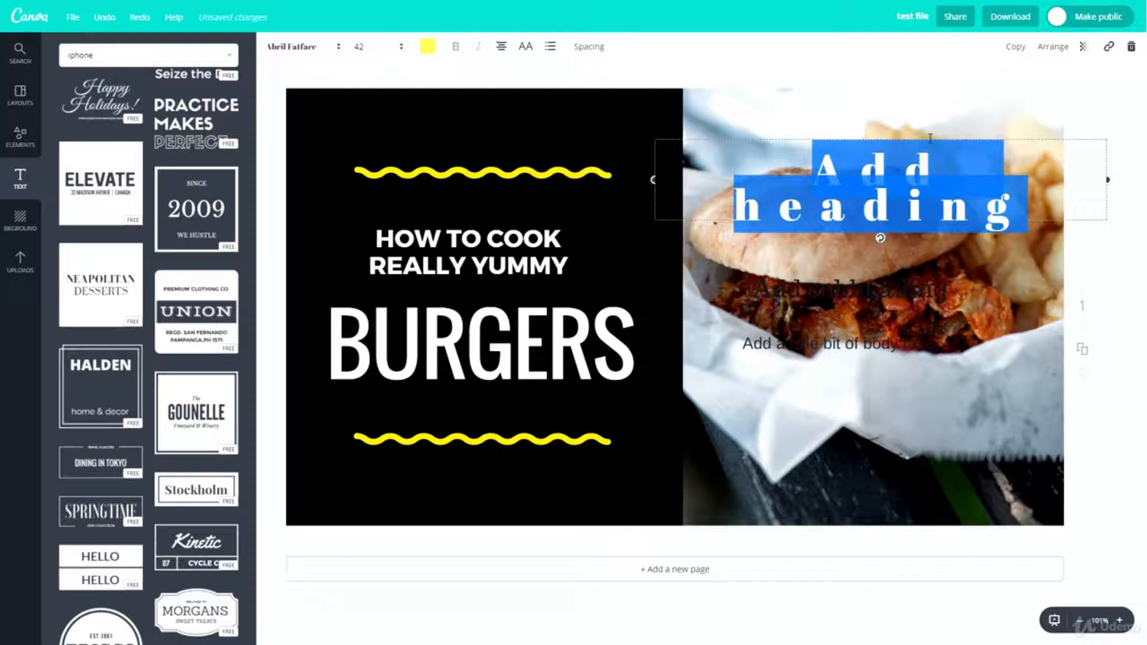
# - Duplicate the yellow heading and place the copy below the body text on the burger photo
pyautogui.click(1014, 49)
pyautogui.moveTo(881, 199); pyautogui.dragTo(856, 391)
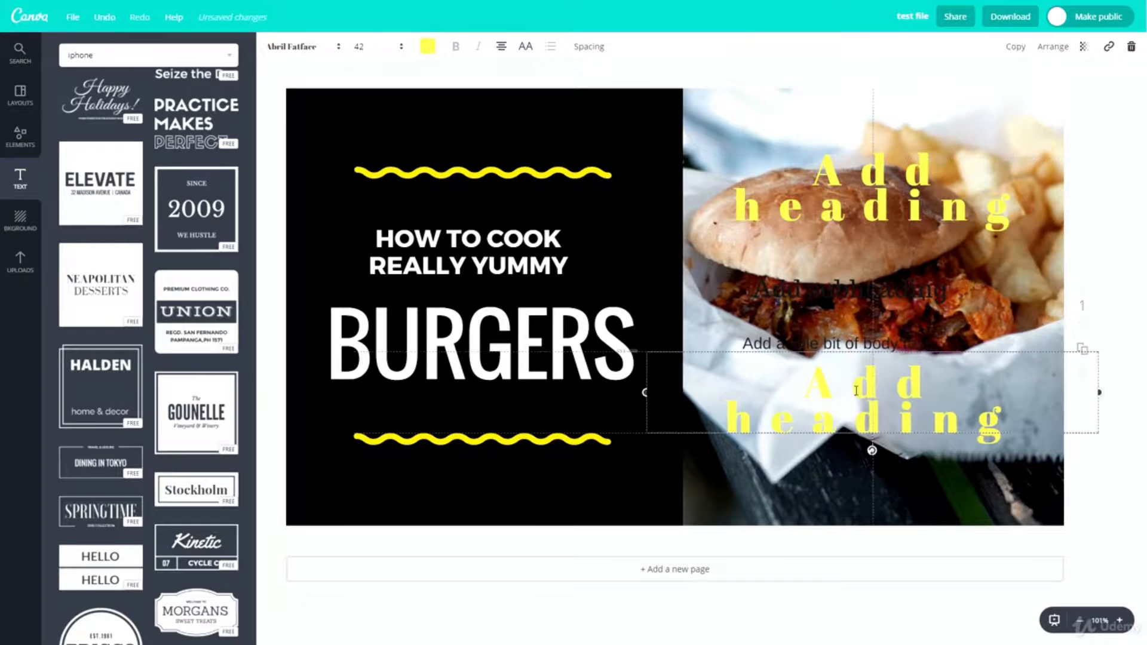
# - Check the copied heading's transparency and link options, and delete the copy
pyautogui.click(1084, 48)
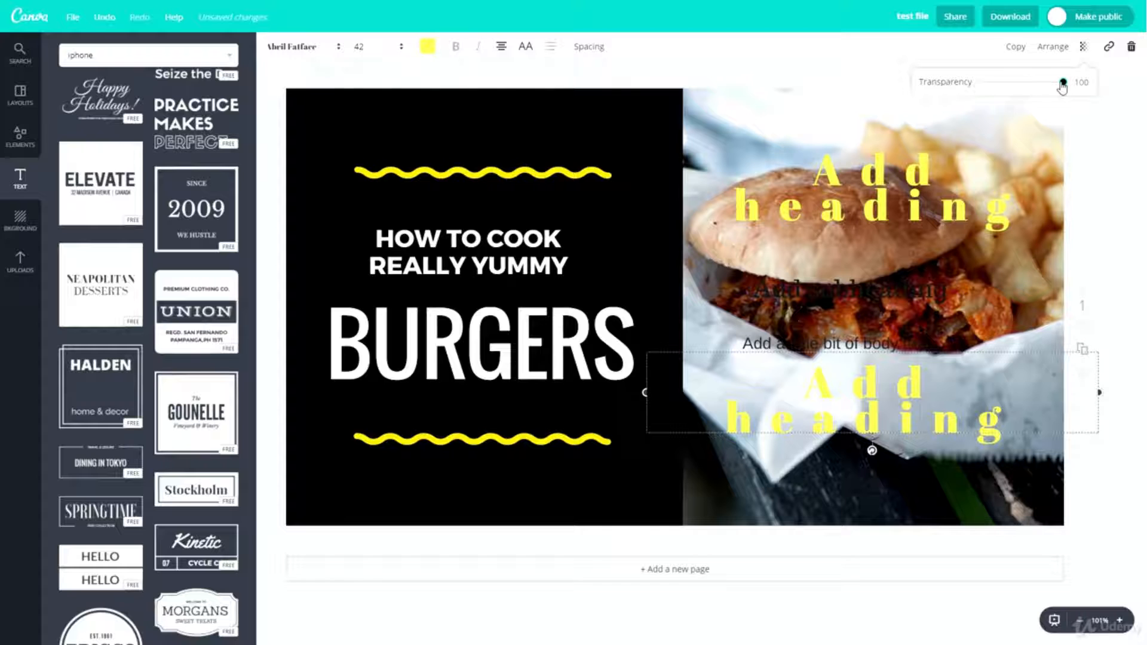
pyautogui.moveTo(1063, 83); pyautogui.dragTo(1100, 82)
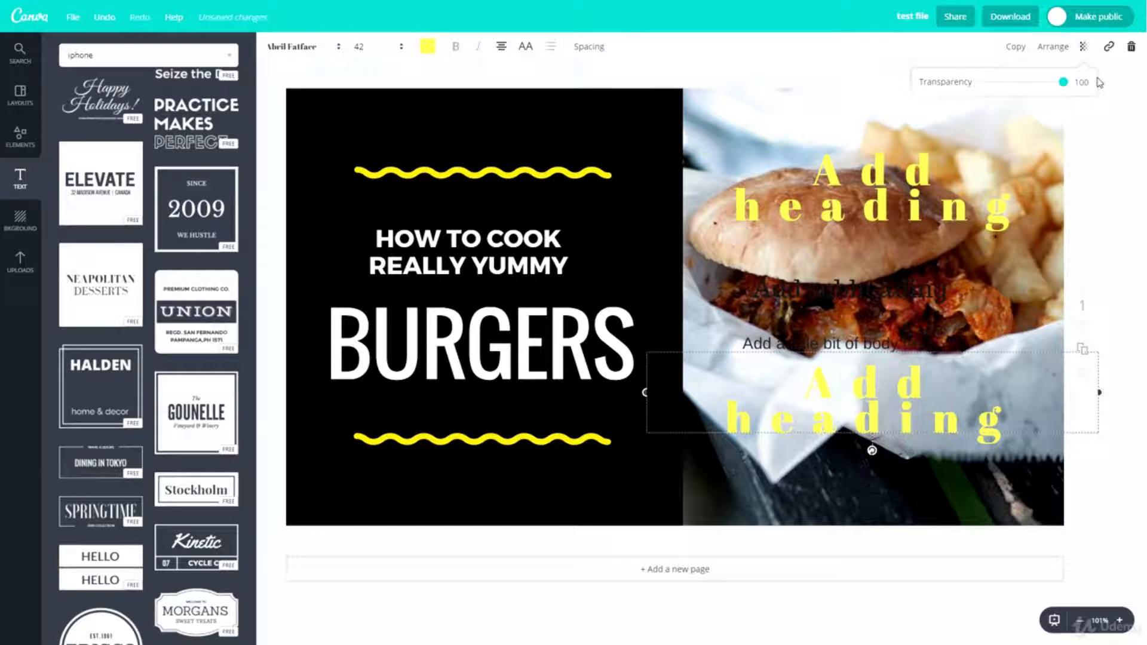
pyautogui.click(1108, 49)
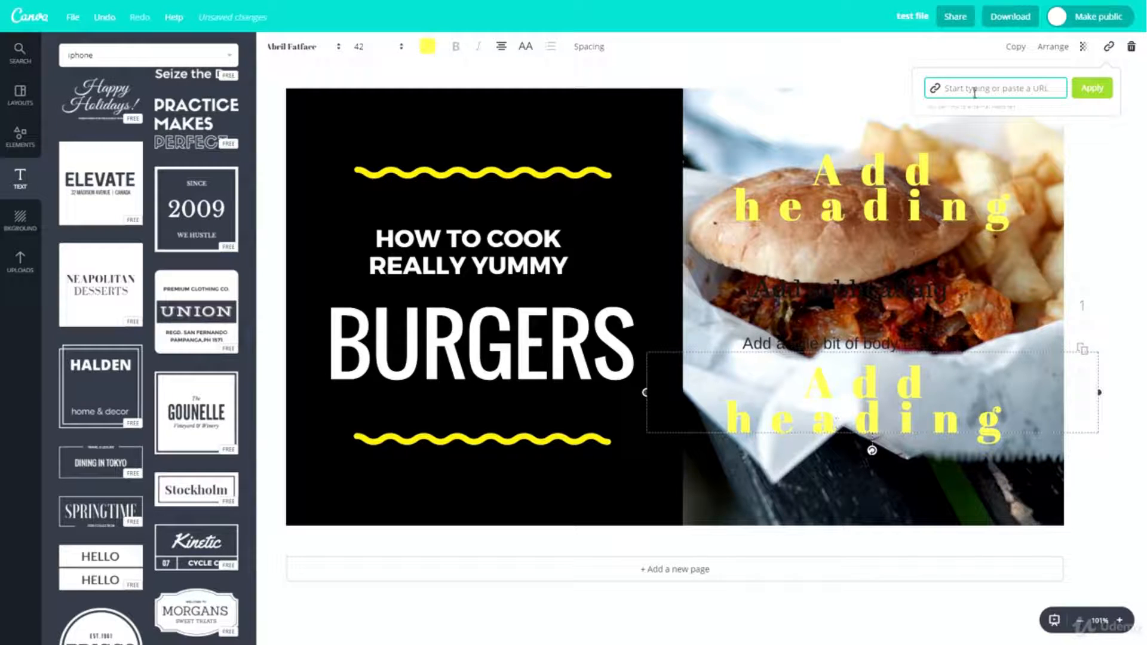
pyautogui.click(1129, 48)
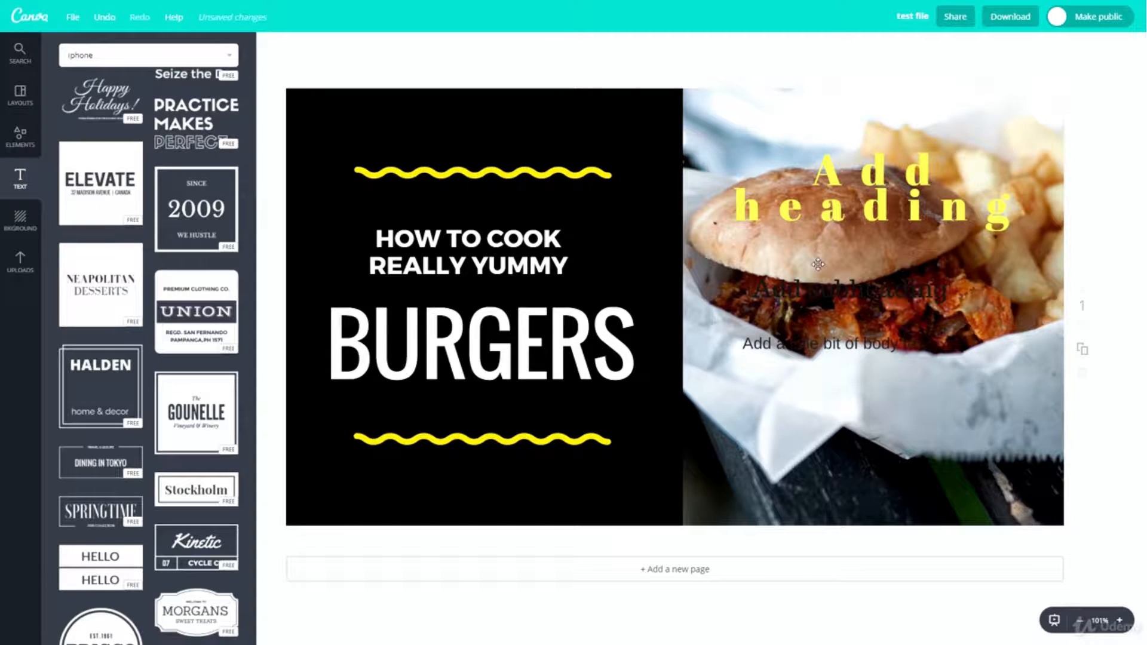
# - Apply the pale green circle pattern as page background, and replace it with the mint grid pattern
pyautogui.click(18, 228)
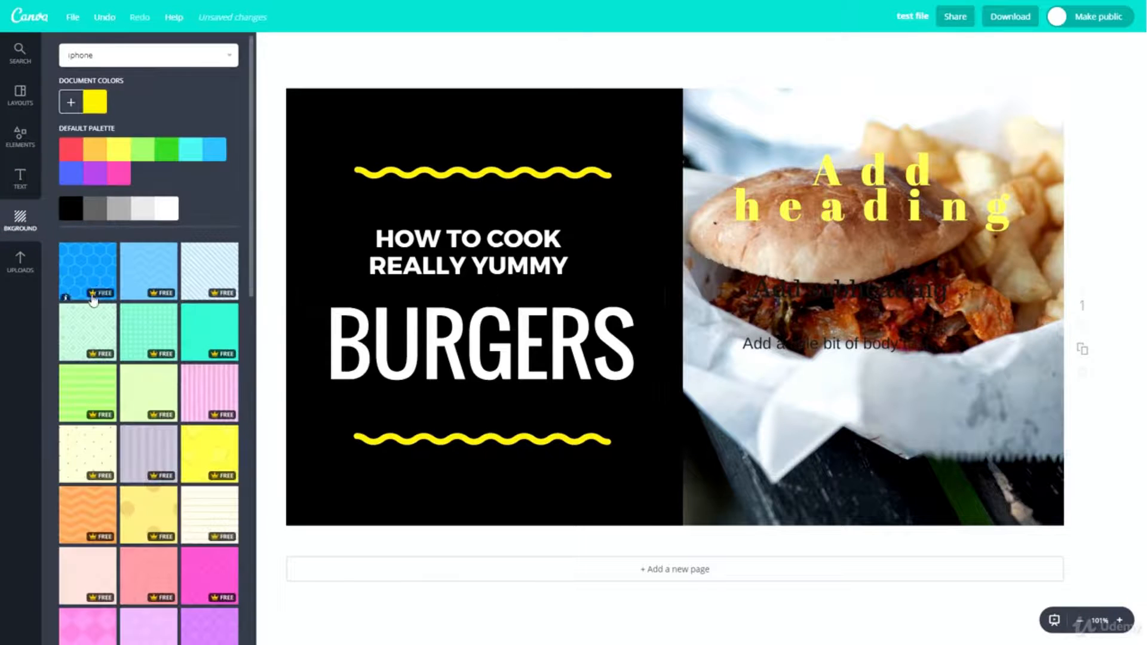
pyautogui.scroll(-3, 93, 299)
pyautogui.click(154, 209)
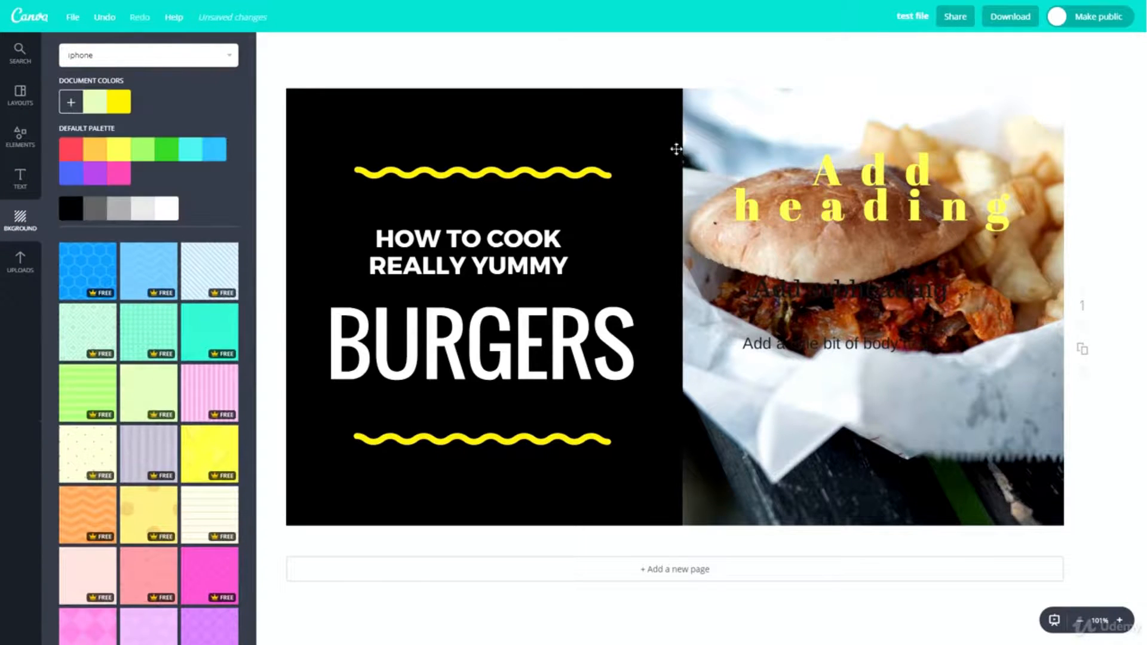
pyautogui.moveTo(676, 148); pyautogui.dragTo(719, 111)
pyautogui.click(141, 355)
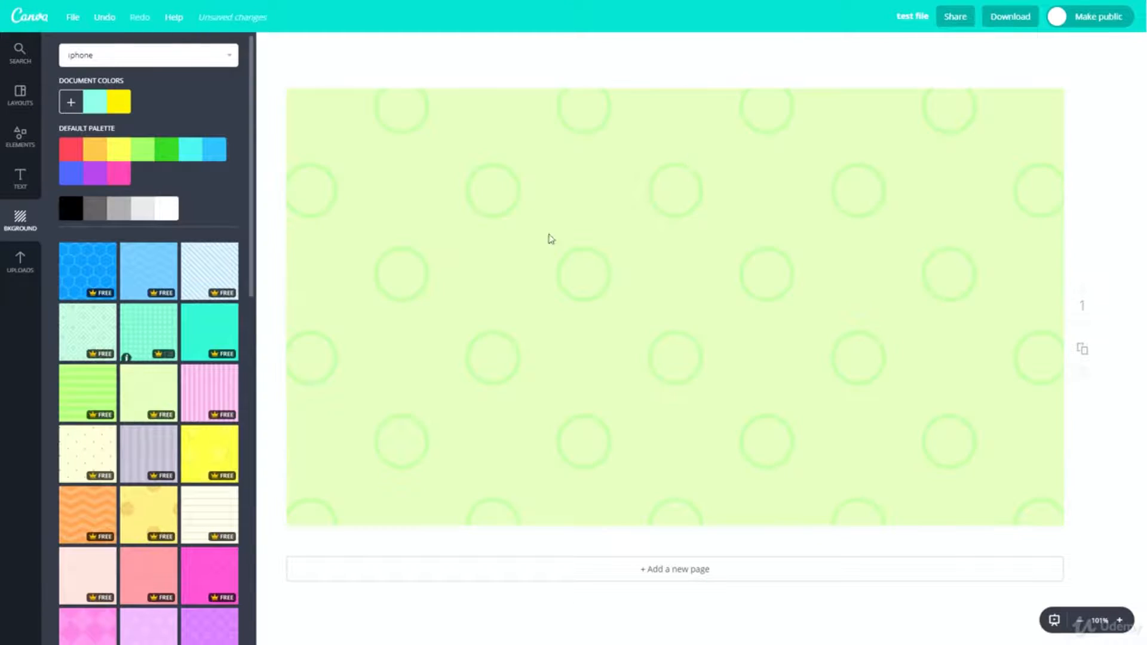
# - Move the burger photo down to uncover the background, and move the yellow heading down onto the burger
pyautogui.moveTo(789, 134); pyautogui.dragTo(767, 436)
pyautogui.moveTo(784, 334); pyautogui.dragTo(789, 243)
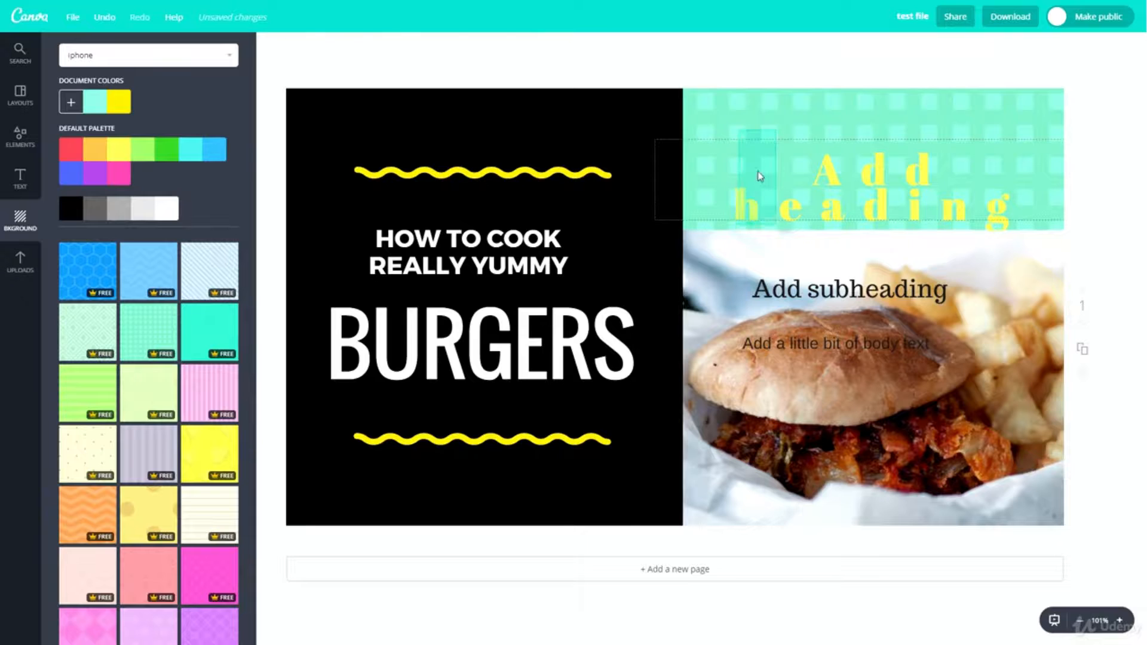
pyautogui.click(758, 173)
pyautogui.click(740, 123)
pyautogui.moveTo(740, 123); pyautogui.dragTo(717, 373)
pyautogui.moveTo(762, 203); pyautogui.dragTo(754, 412)
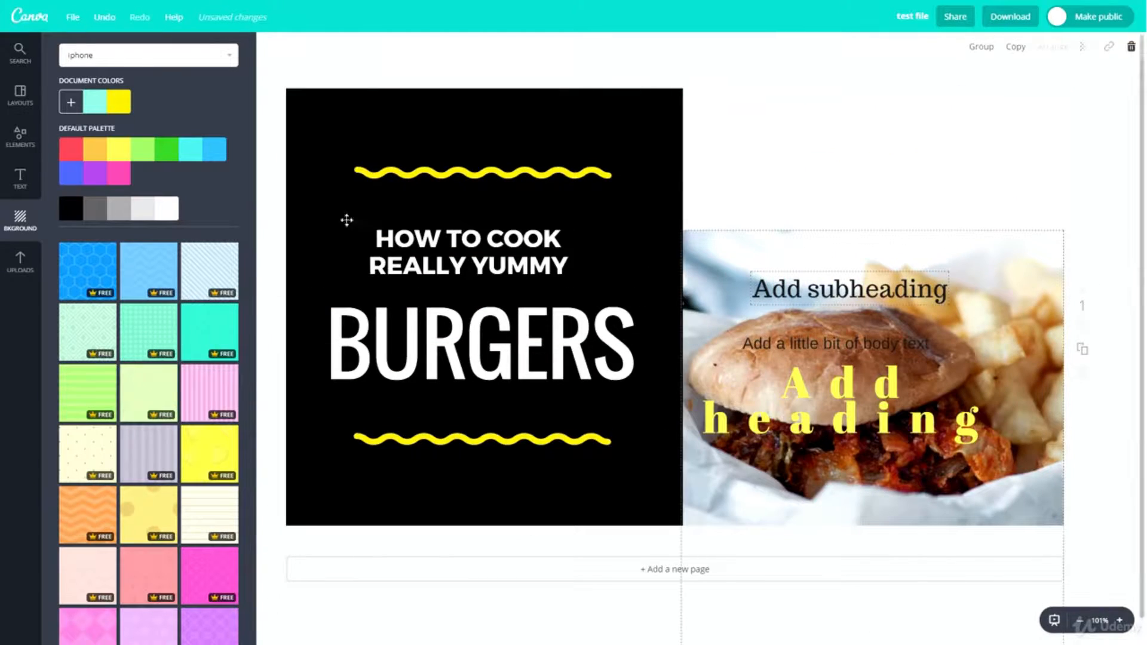
# - Set the page background to solid light green and delete all text, shapes and images from the page
pyautogui.click(141, 153)
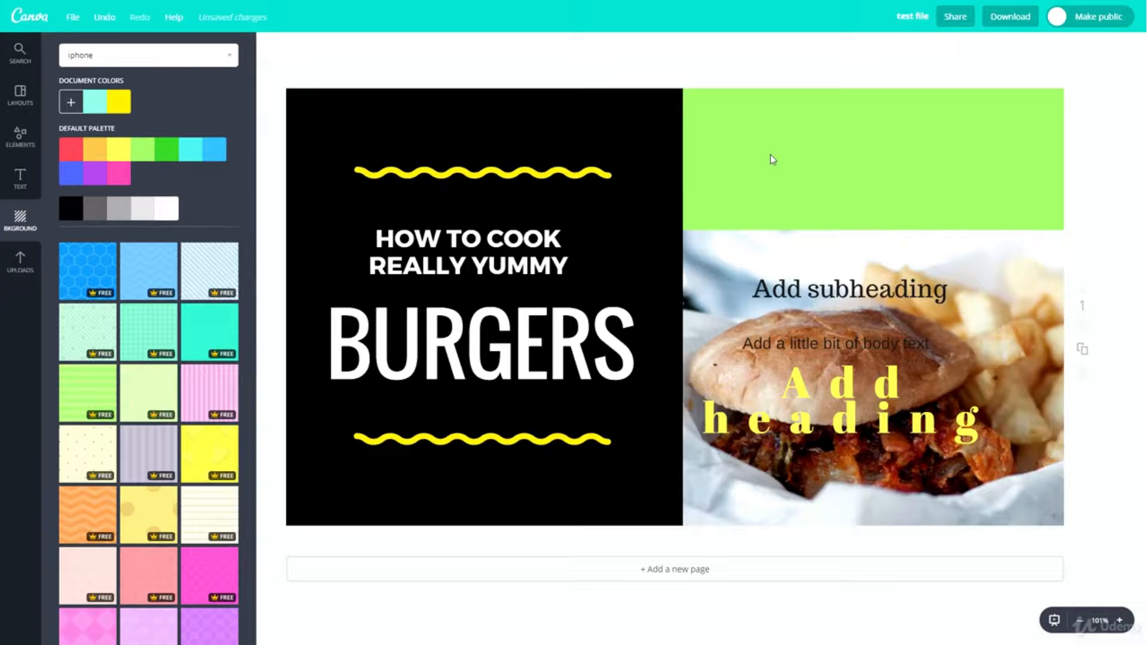
pyautogui.moveTo(579, 217); pyautogui.dragTo(581, 359)
pyautogui.moveTo(594, 139)
pyautogui.mouseDown()
pyautogui.moveTo(613, 275)
pyautogui.moveTo(663, 315)
pyautogui.mouseUp()
pyautogui.moveTo(665, 316); pyautogui.dragTo(647, 471)
pyautogui.moveTo(400, 143); pyautogui.dragTo(930, 541)
pyautogui.press('Delete')
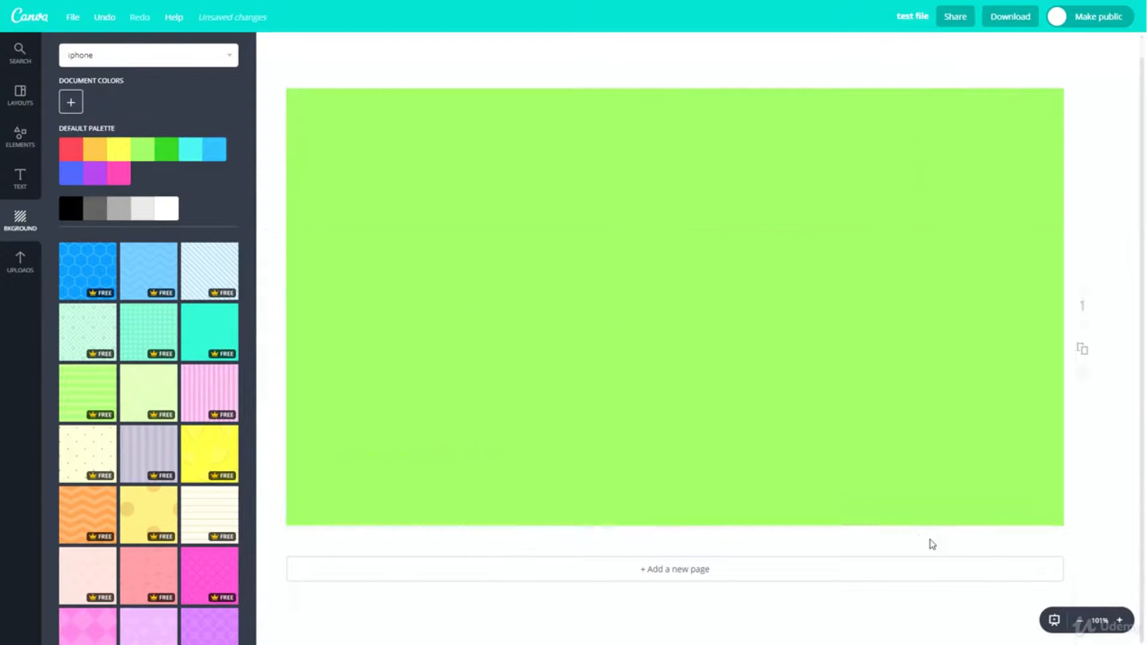
pyautogui.moveTo(338, 216); pyautogui.dragTo(1135, 639)
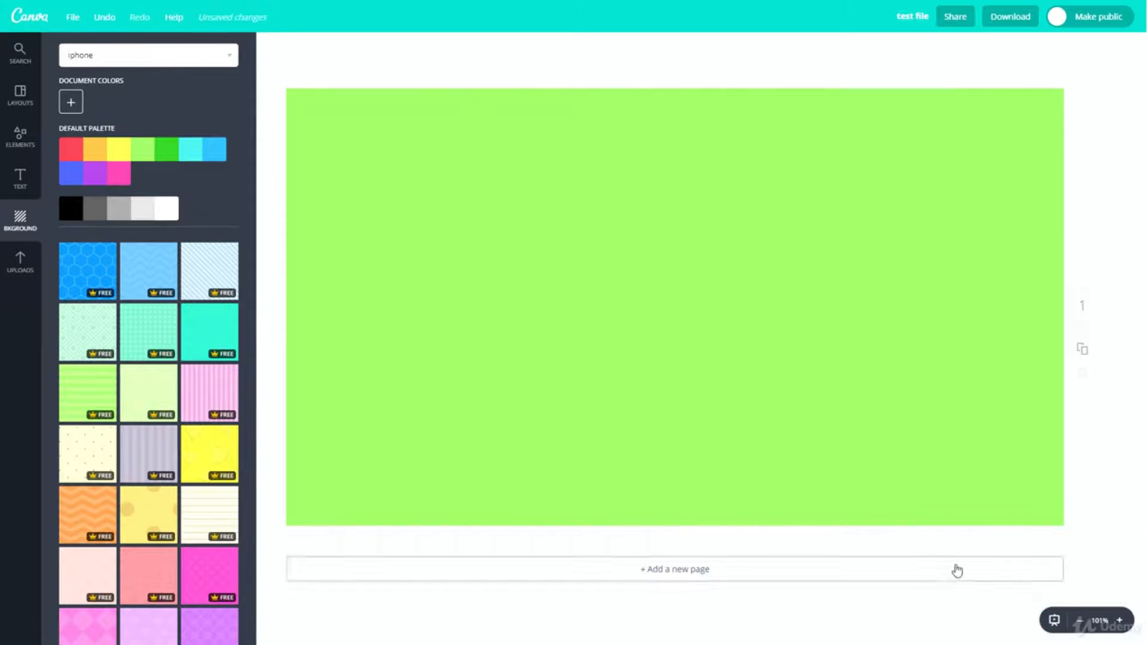
# - Try the orange background color, and set the page background to sky blue instead
pyautogui.click(86, 150)
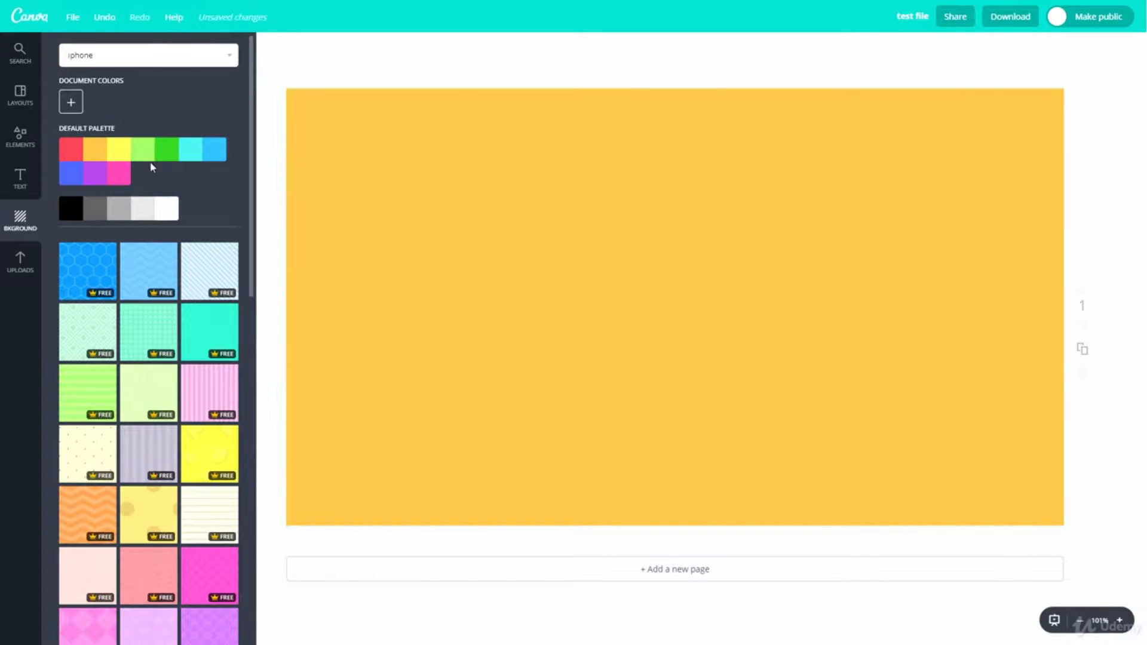
pyautogui.click(213, 149)
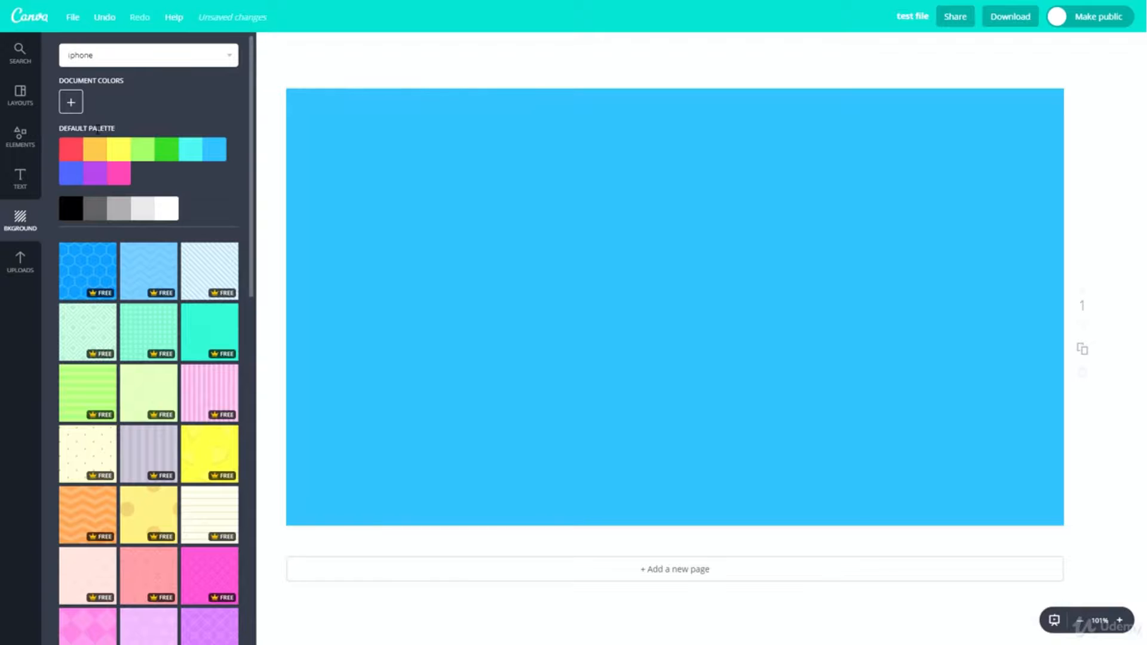
pyautogui.scroll(-5, 111, 287)
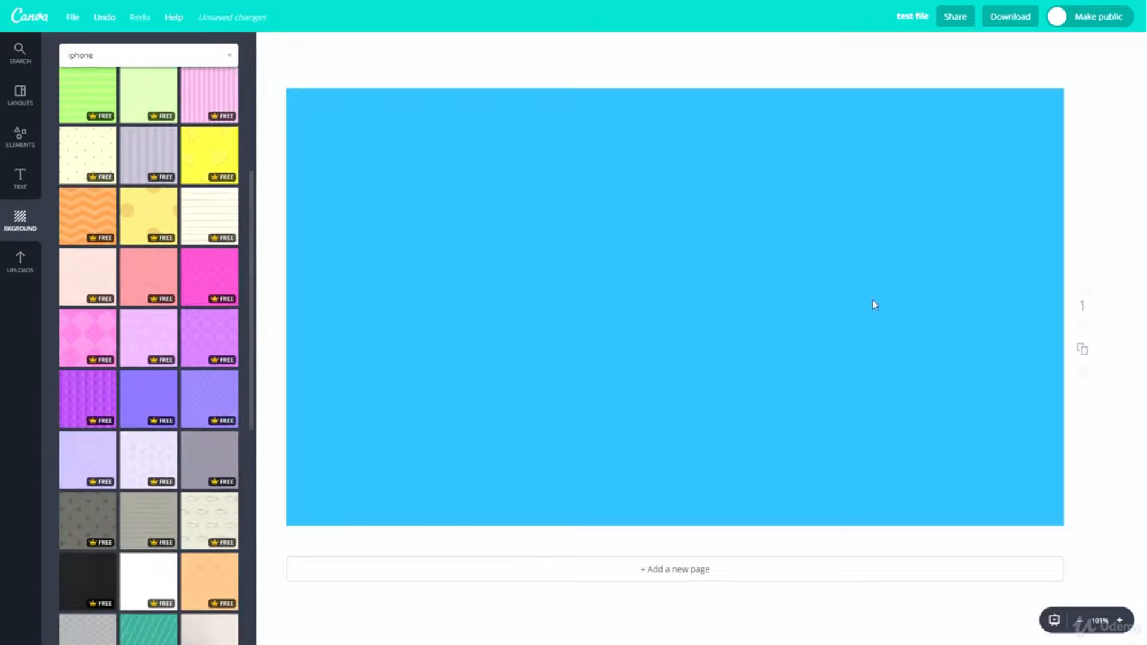
# - Add a second page and duplicate it, and delete both extra pages
pyautogui.click(681, 571)
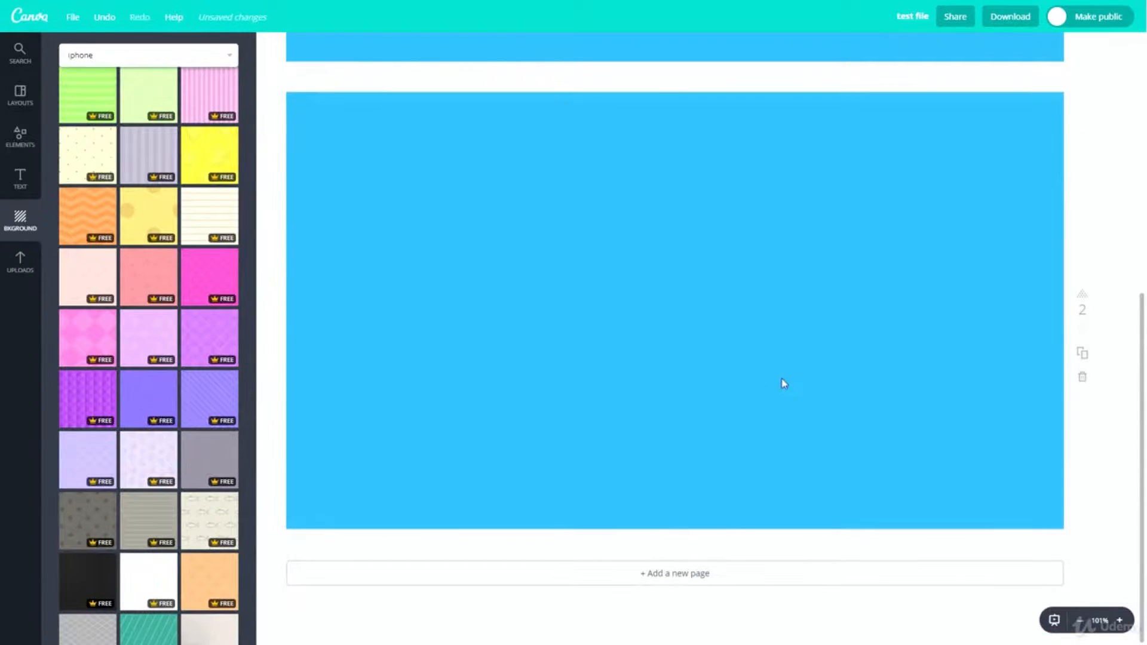
pyautogui.click(1083, 356)
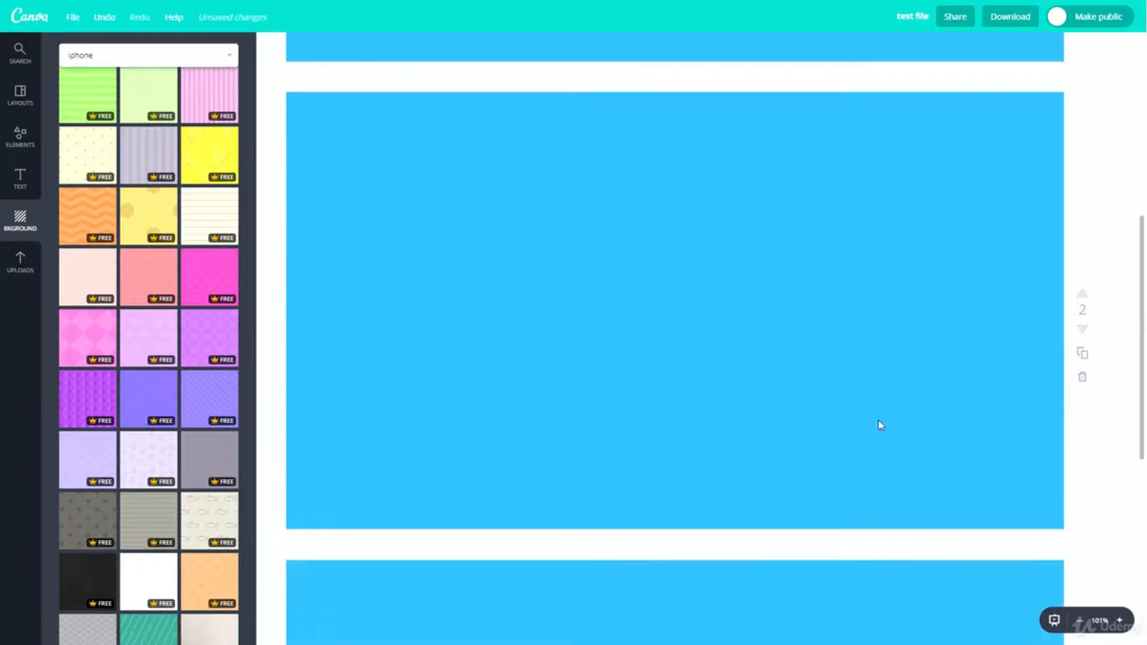
pyautogui.scroll(-8, 878, 425)
pyautogui.click(1080, 379)
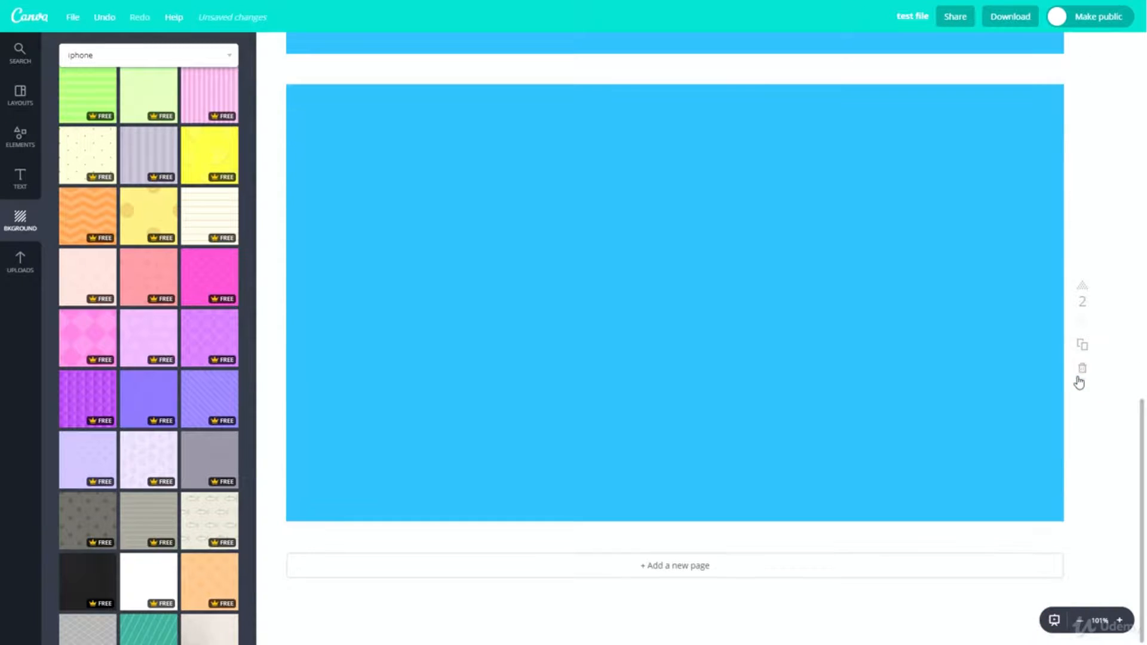
pyautogui.click(1083, 374)
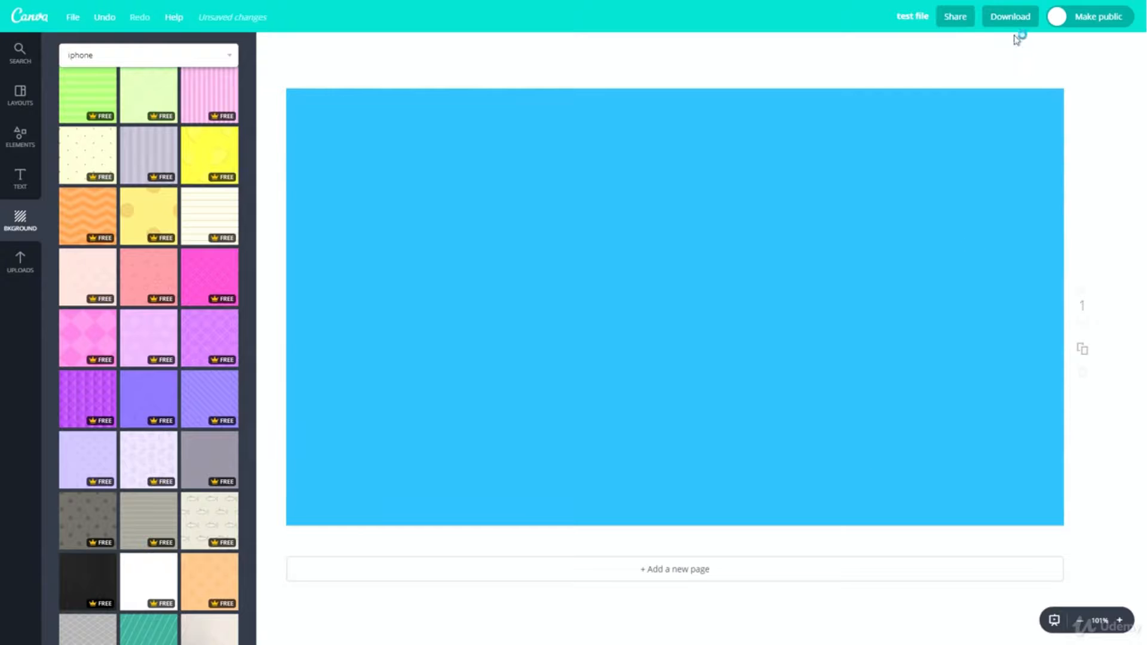
# - Duplicate page 1 and review the PNG download options, trying 3 as the page range and checking the transparent background option
pyautogui.click(1082, 349)
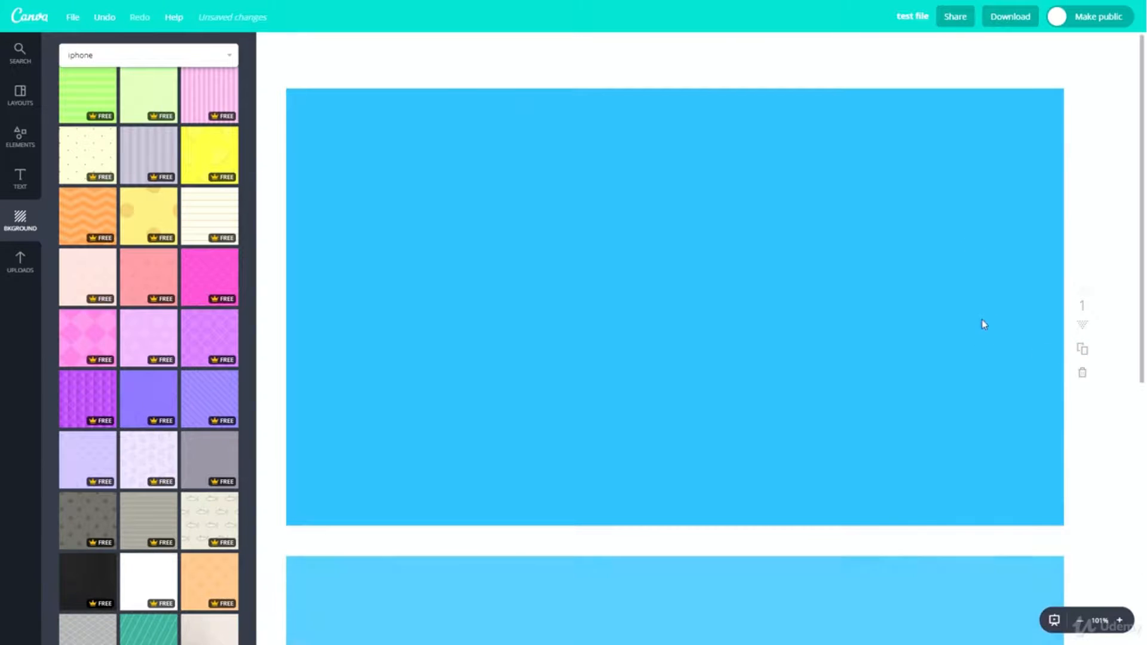
pyautogui.click(1012, 17)
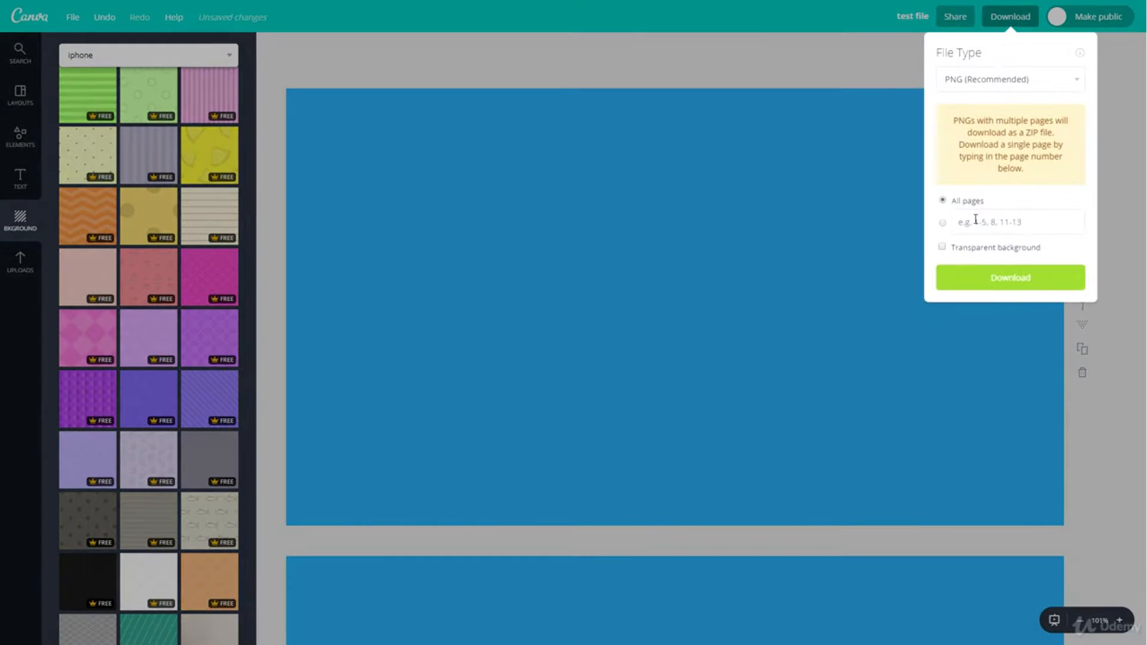
pyautogui.click(975, 220)
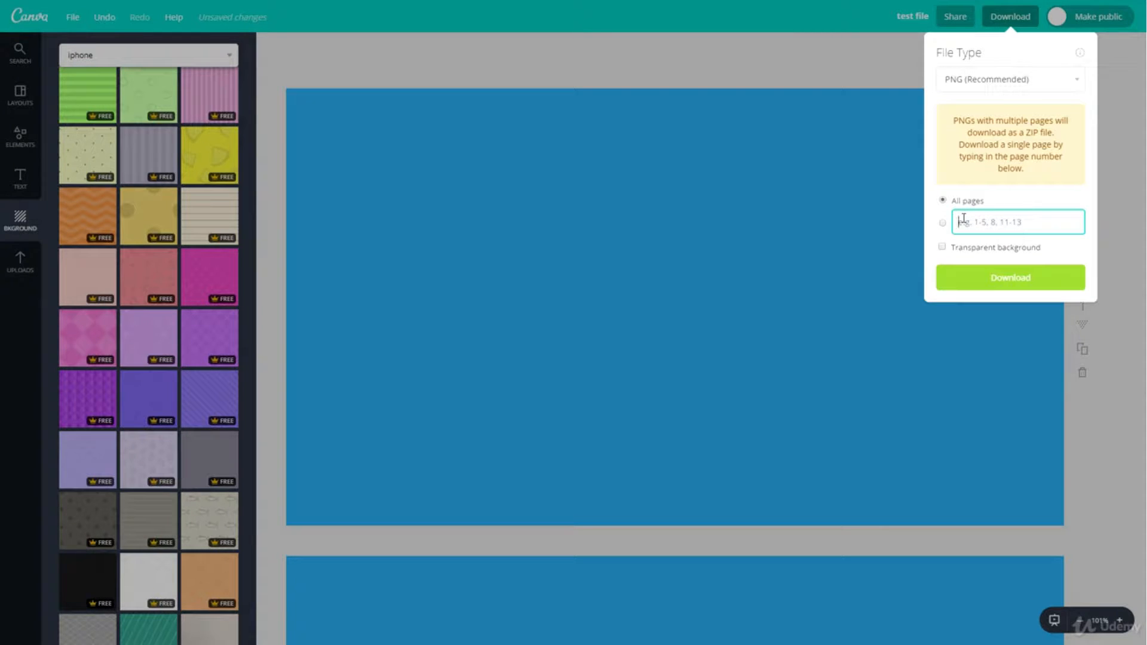
pyautogui.write('3')
pyautogui.click(661, 197)
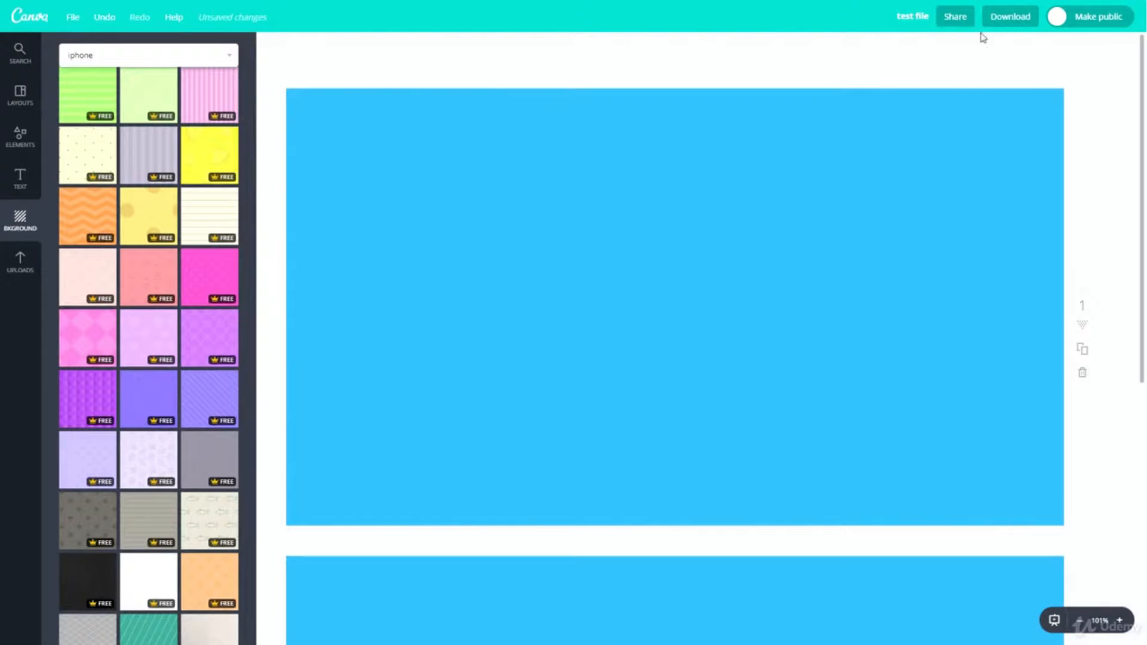
pyautogui.click(1010, 18)
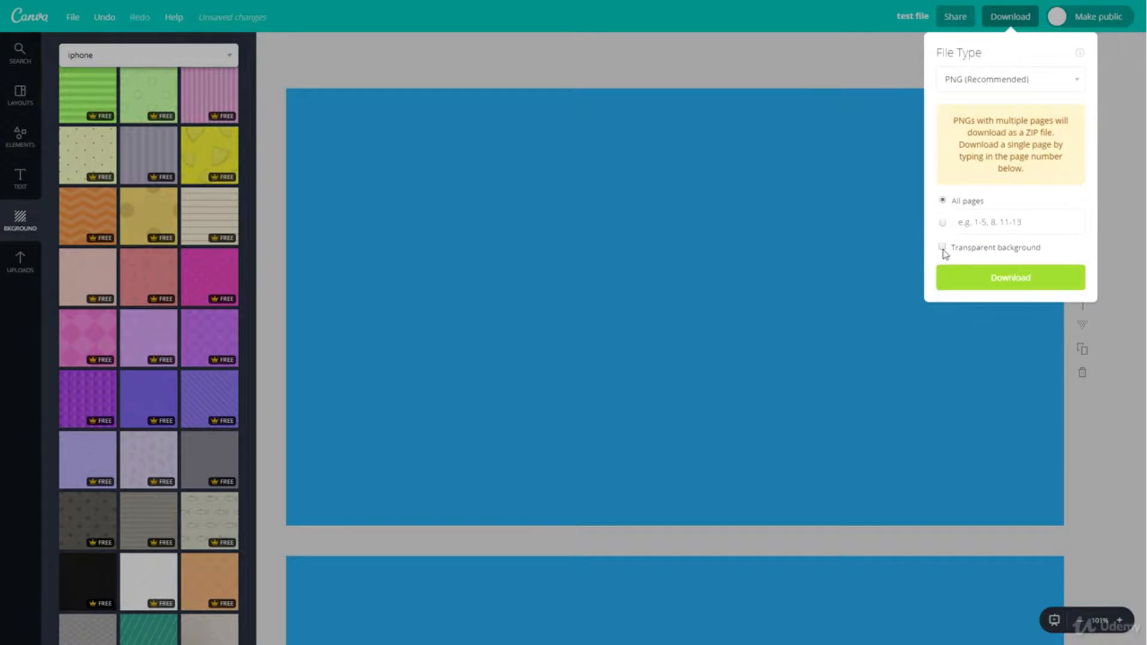
pyautogui.click(809, 273)
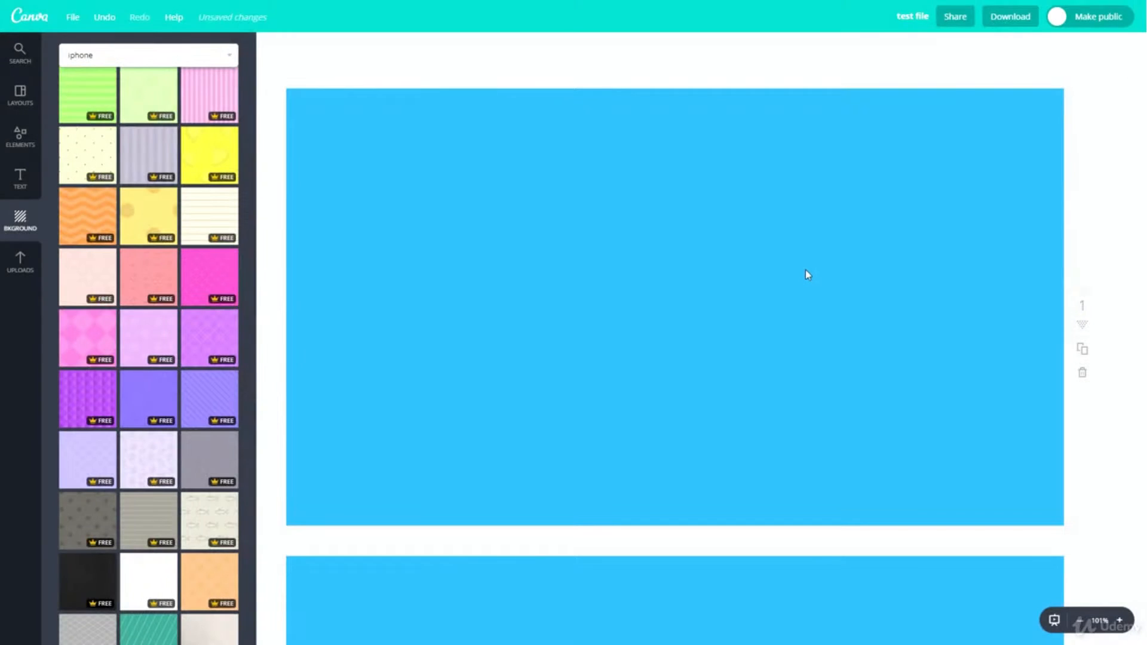
# - Place the uploaded picture of dollar-bill balls on page 1, and delete it
pyautogui.click(20, 262)
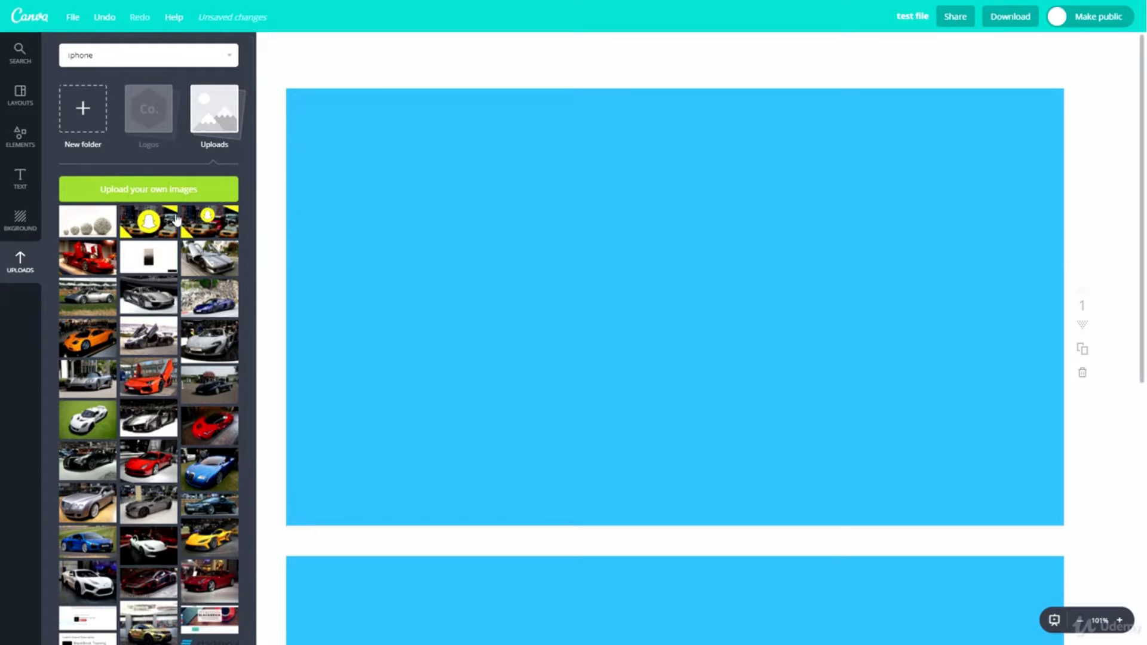
pyautogui.moveTo(75, 230); pyautogui.dragTo(500, 242)
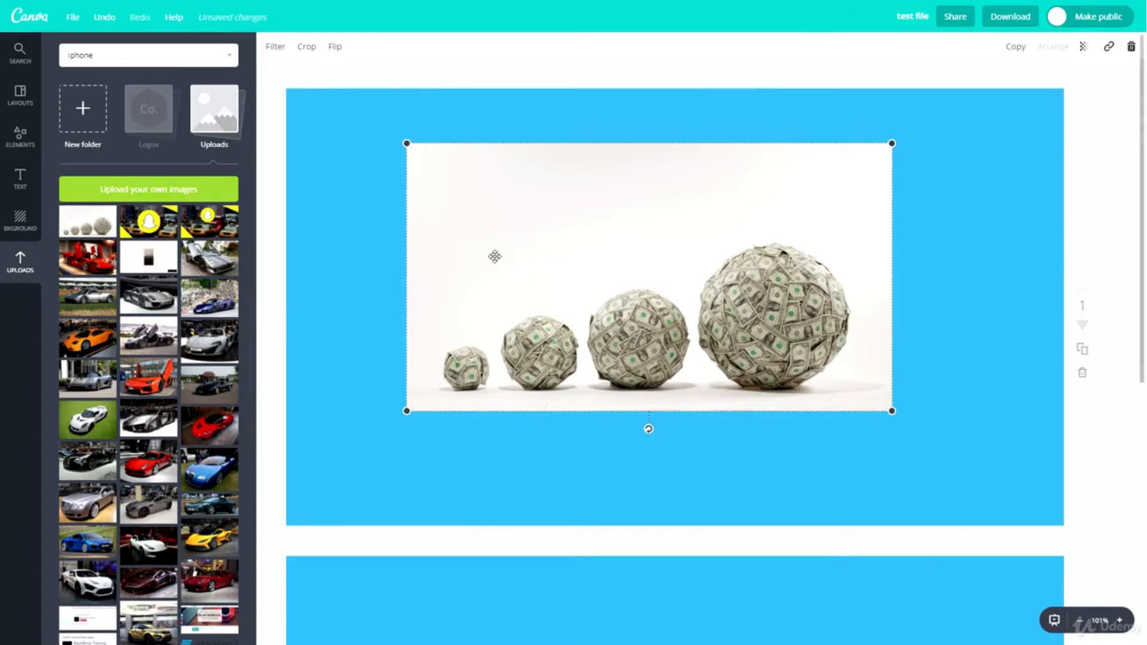
pyautogui.press('Delete')
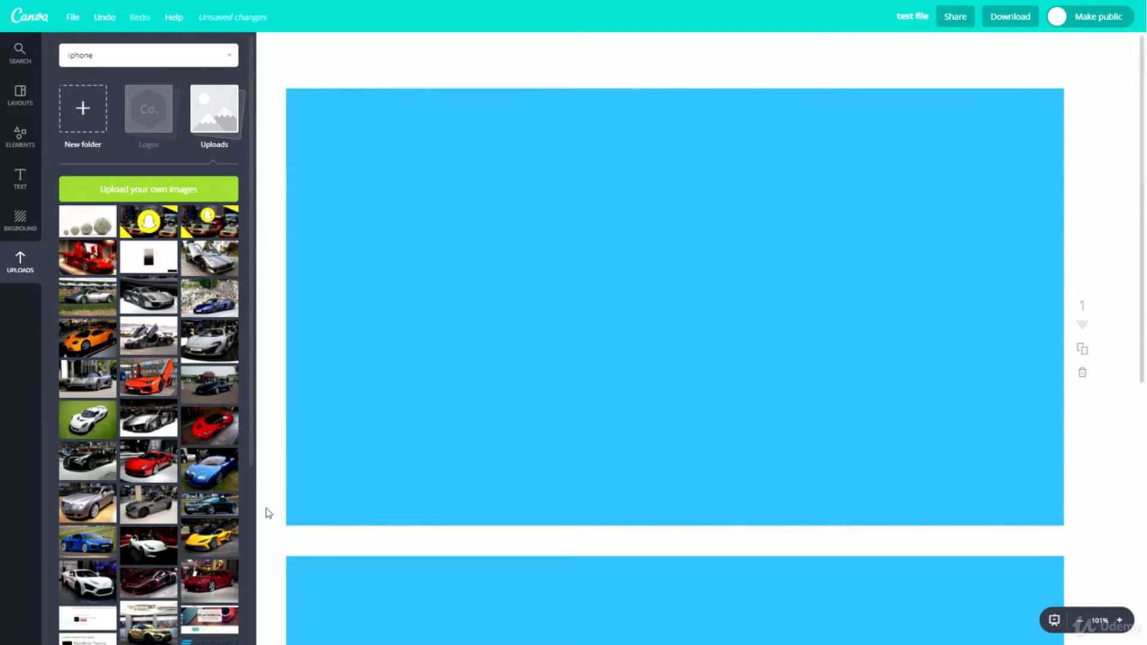
# - Browse the uploaded images and try to place the BlackBrick banner on page 1
pyautogui.scroll(-4, 266, 512)
pyautogui.scroll(-3, 203, 411)
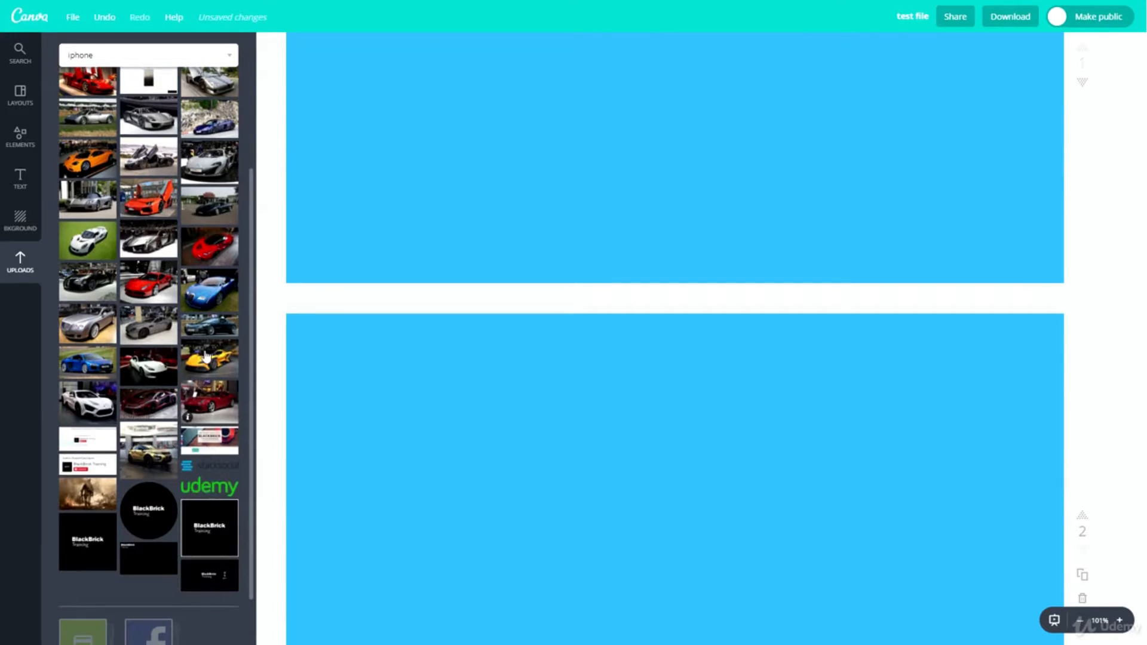
pyautogui.moveTo(201, 437); pyautogui.dragTo(601, 93)
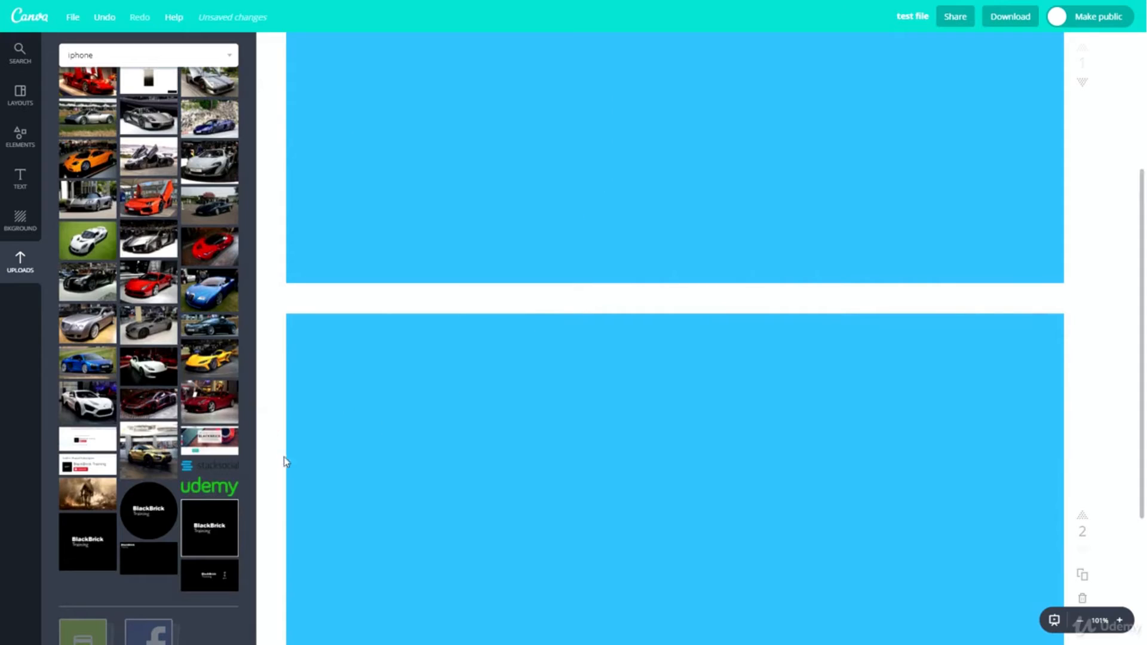
pyautogui.scroll(3, 150, 269)
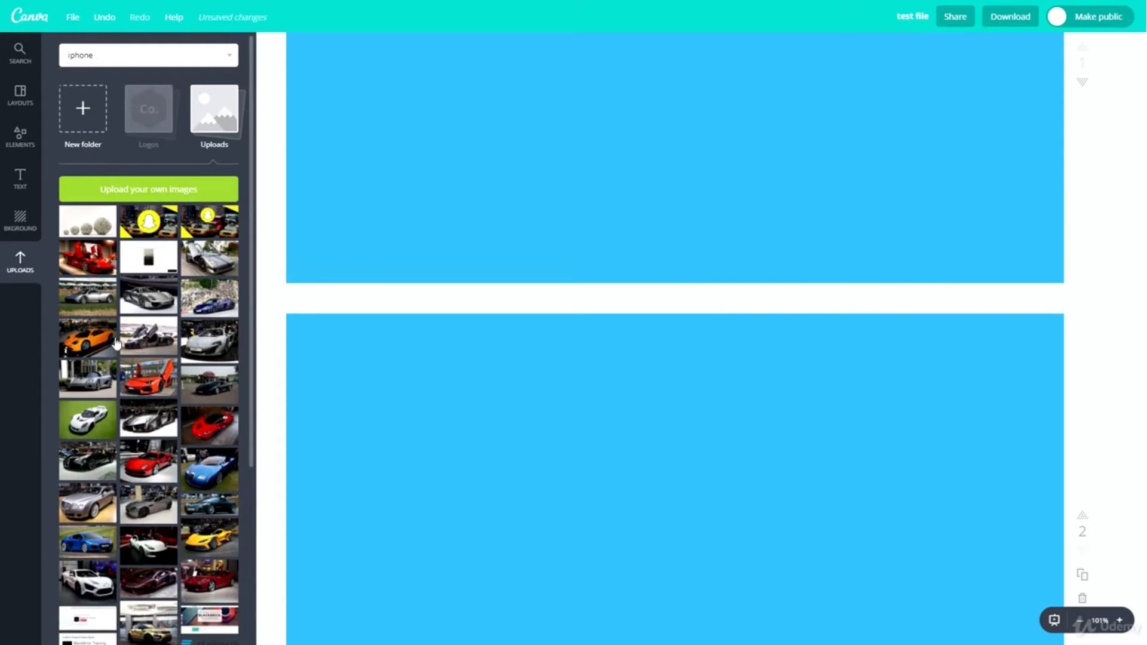
# - Clear the iphone term from the image search, and look over both blue pages and the listed images
pyautogui.click(19, 52)
pyautogui.press('BackSpace')
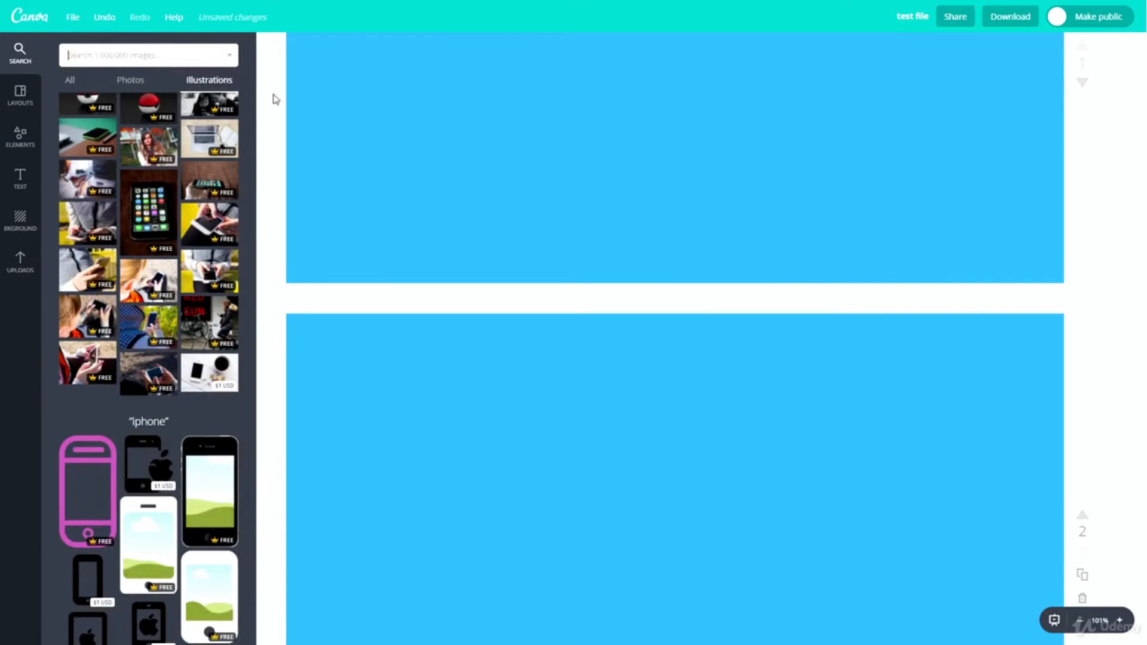
pyautogui.click(544, 199)
pyautogui.scroll(4, 546, 202)
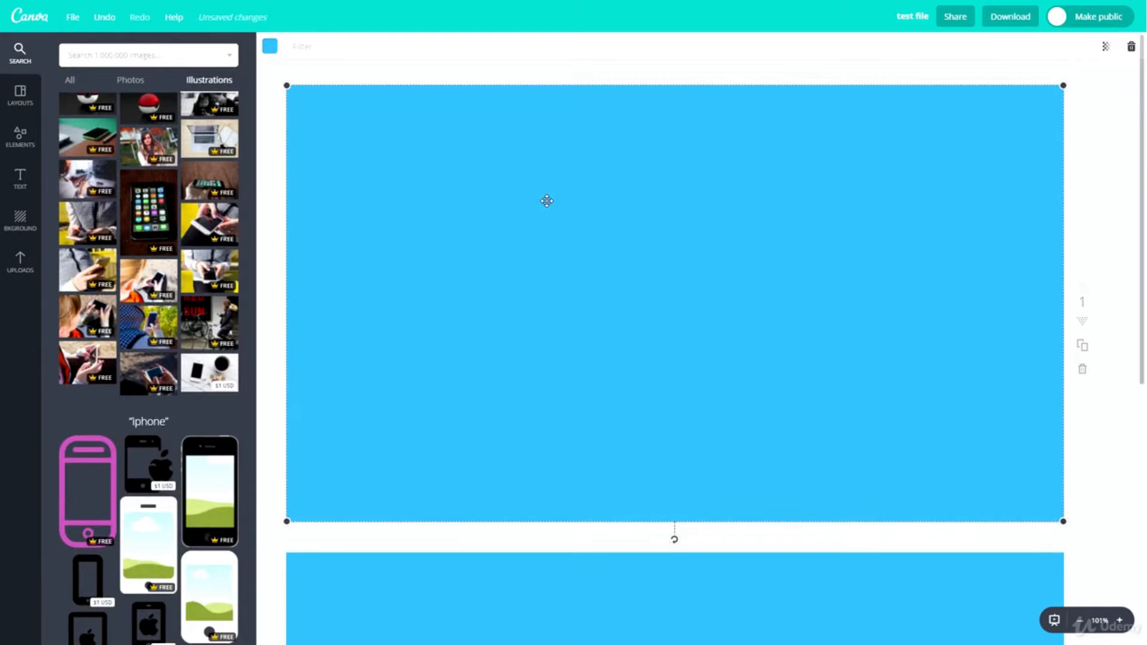
pyautogui.scroll(-4, 471, 220)
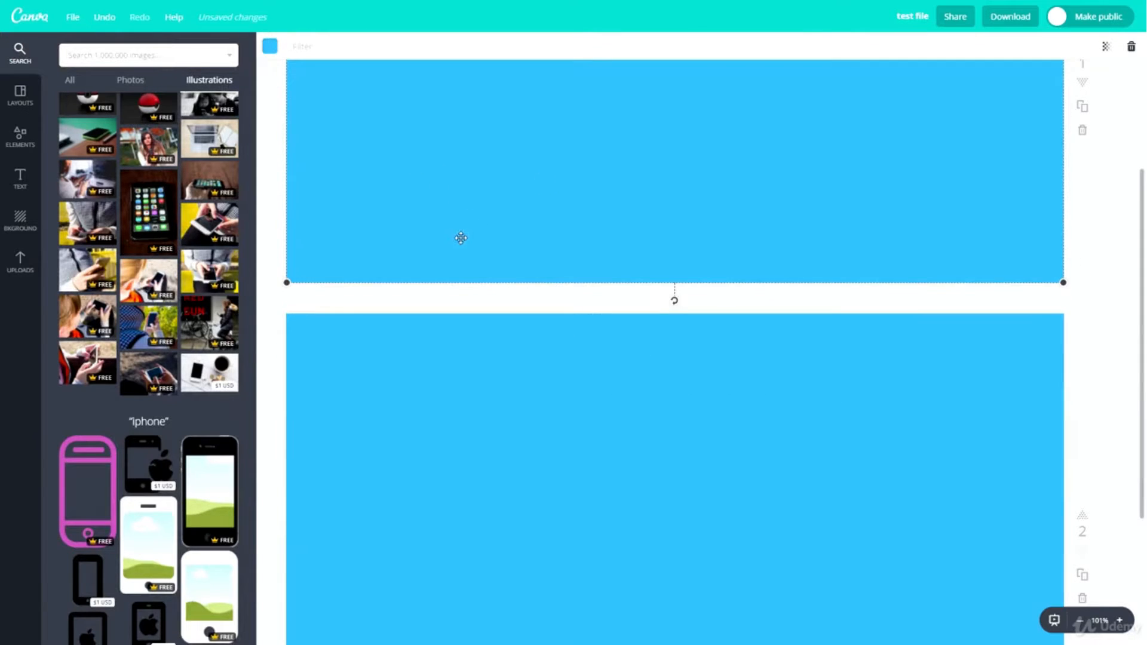
pyautogui.scroll(-4, 460, 238)
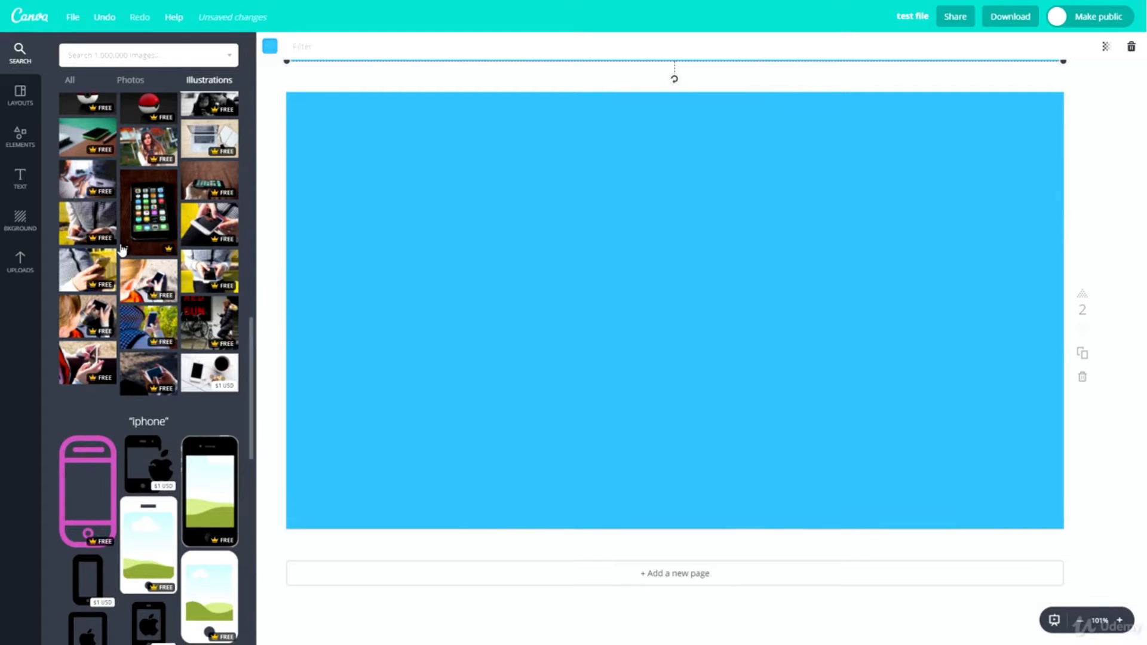
pyautogui.scroll(14, 170, 446)
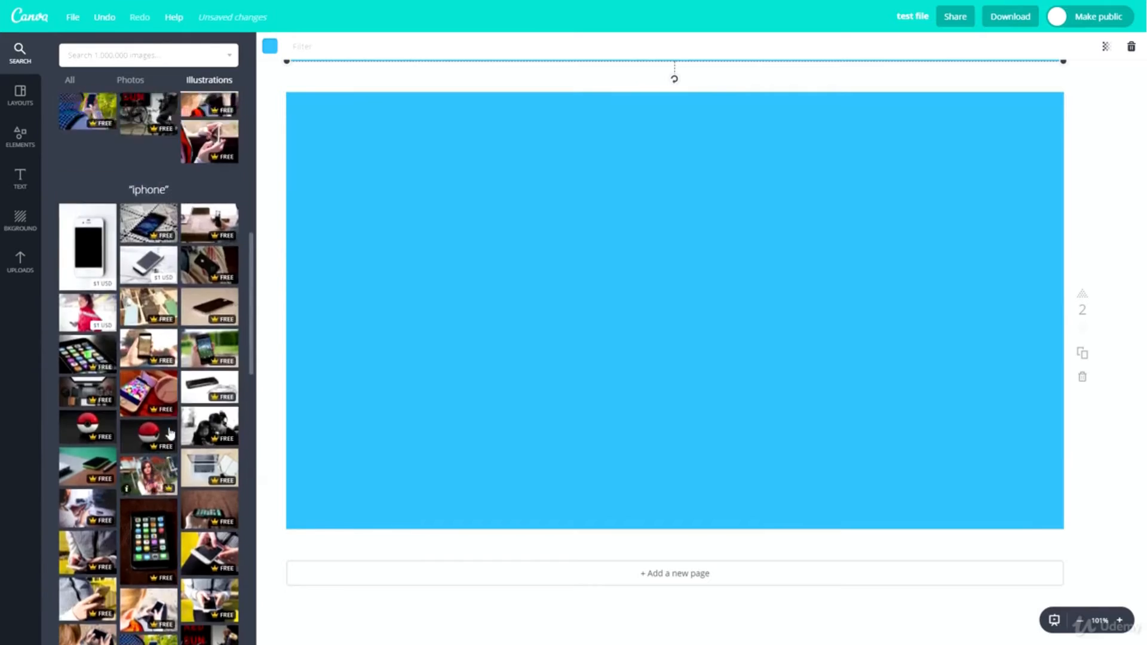